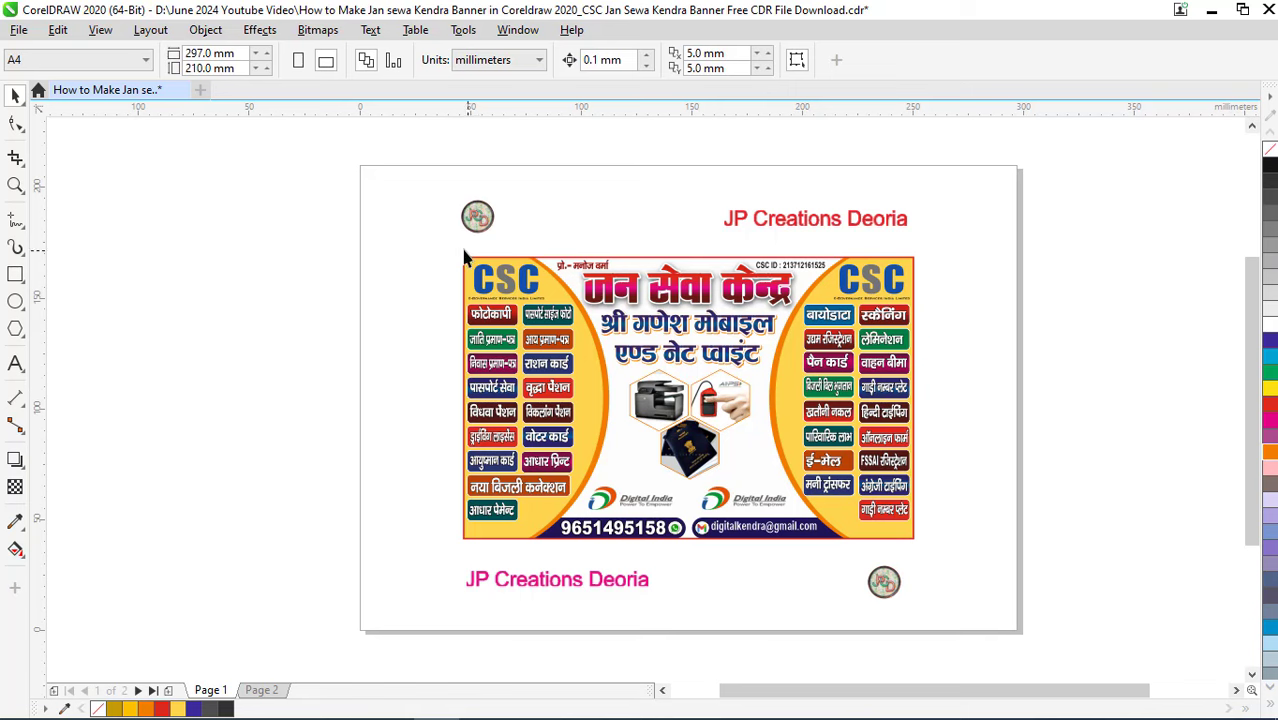
Preview the finished banner by zooming to fit it, then wheel-zooming in and out
drag(463, 258, 946, 566)
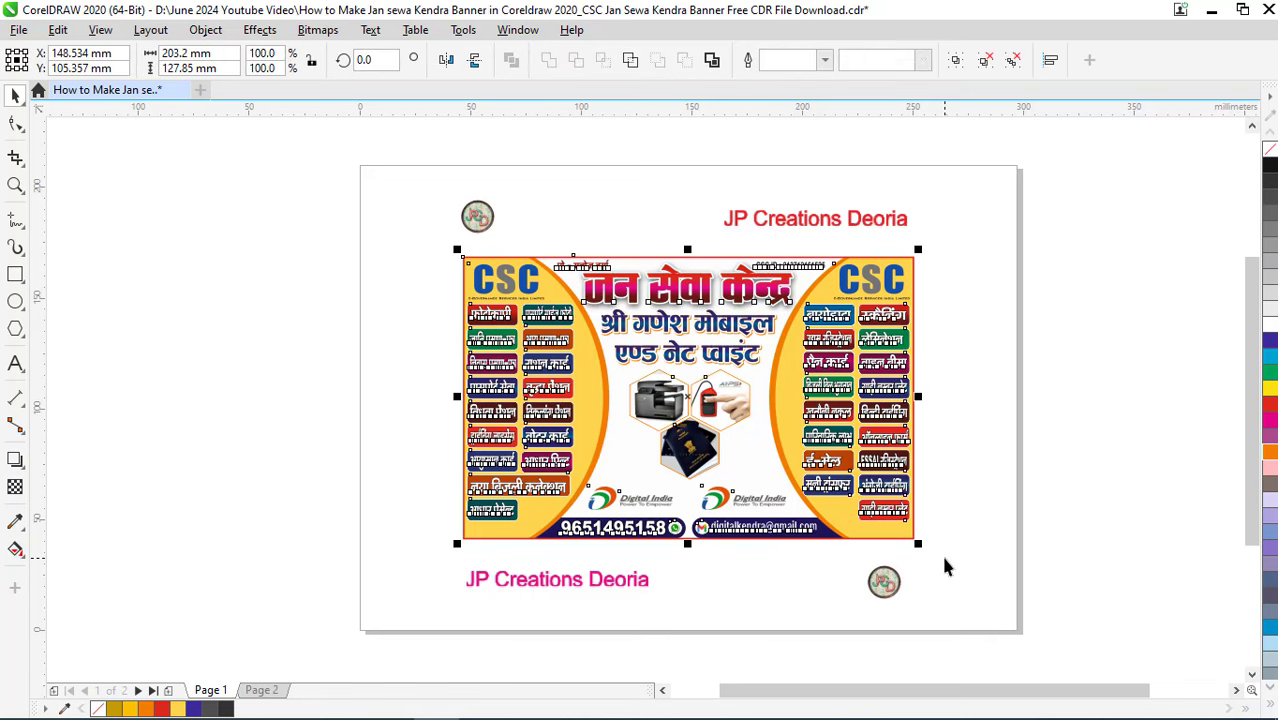
key(shift+F2)
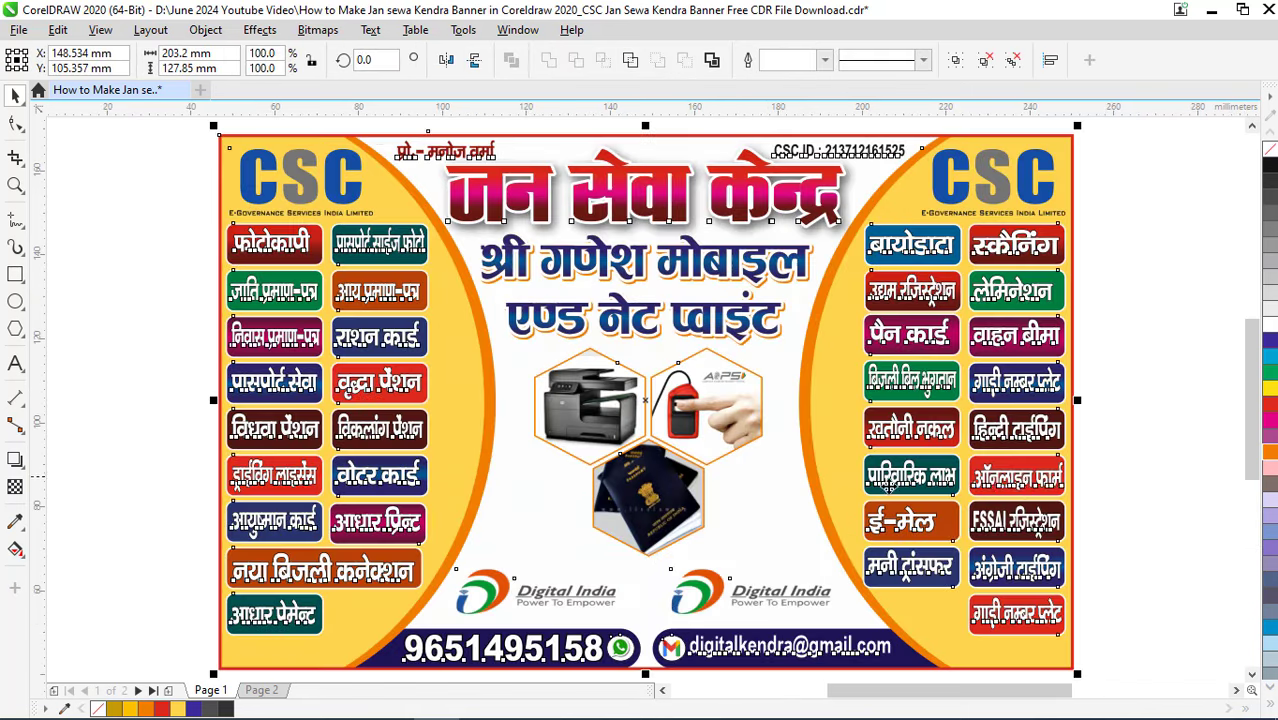
key(Escape)
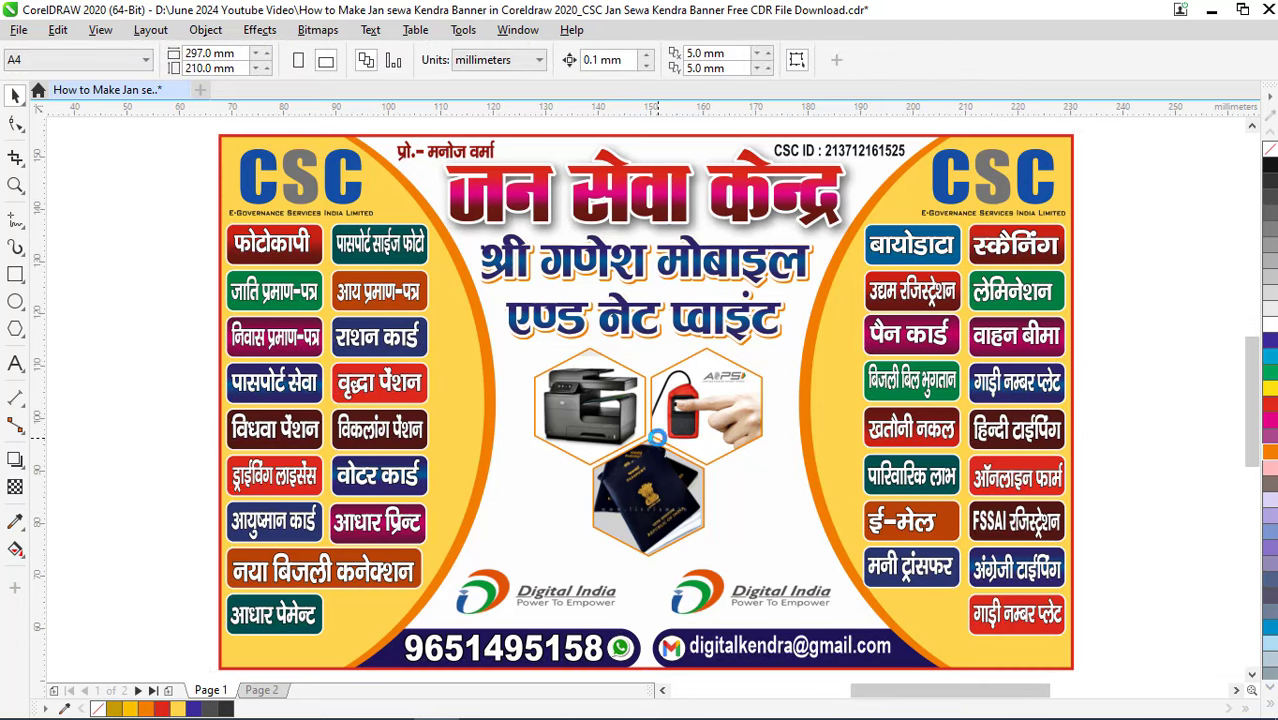
scroll(665, 447, up, 1)
scroll(660, 447, up, 1)
scroll(660, 447, down, 1)
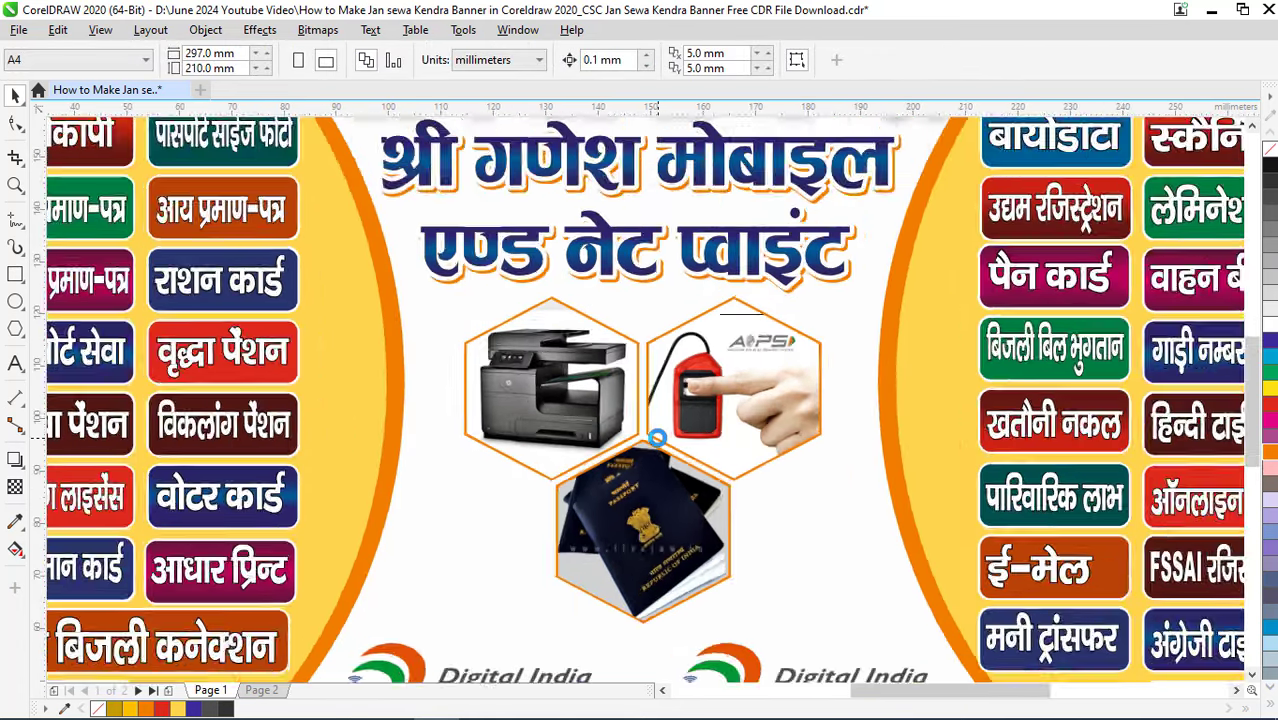
scroll(660, 447, down, 1)
scroll(660, 447, down, 1)
scroll(660, 447, down, 2)
scroll(658, 447, down, 1)
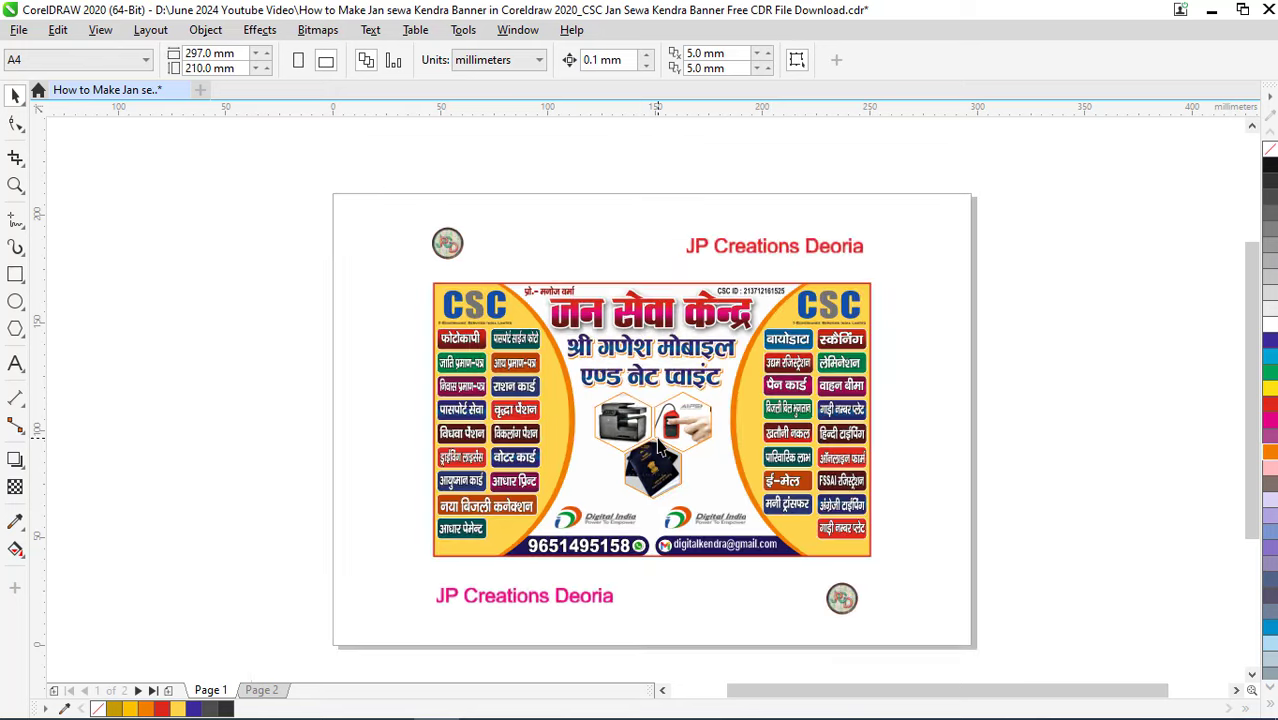
scroll(658, 447, down, 1)
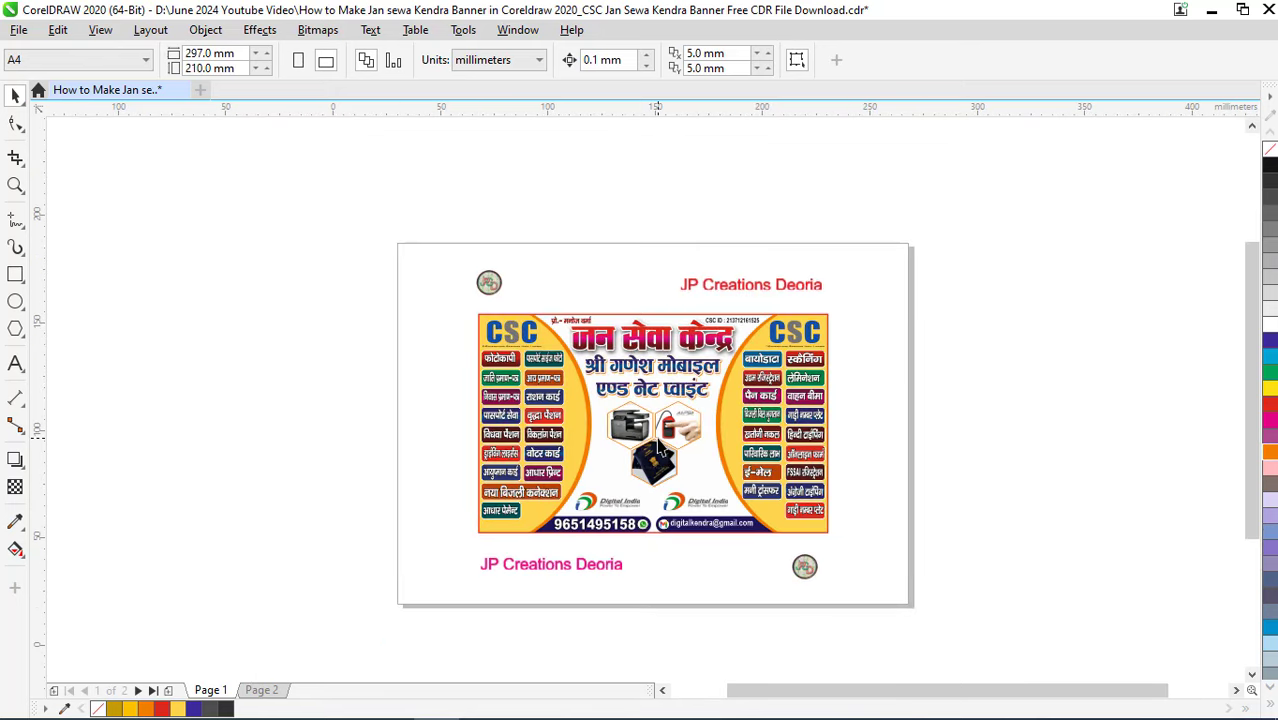
scroll(658, 447, up, 1)
scroll(660, 445, up, 1)
scroll(663, 410, up, 1)
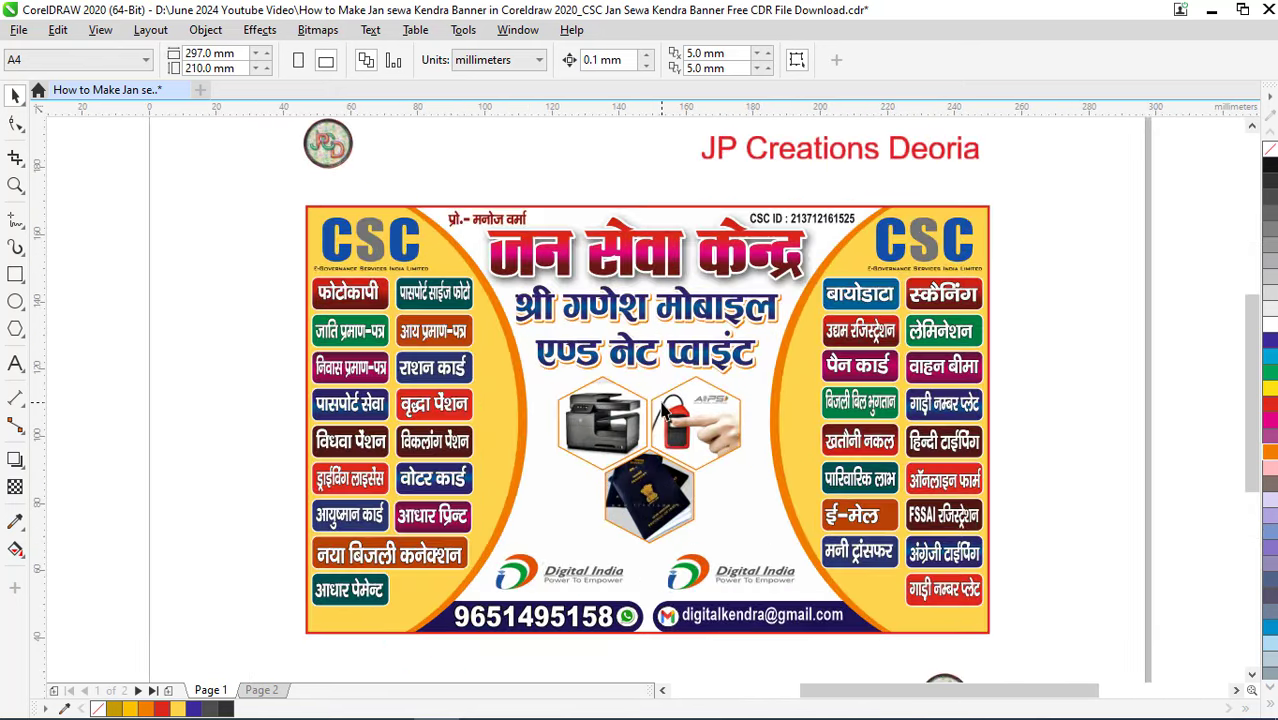
scroll(668, 468, up, 1)
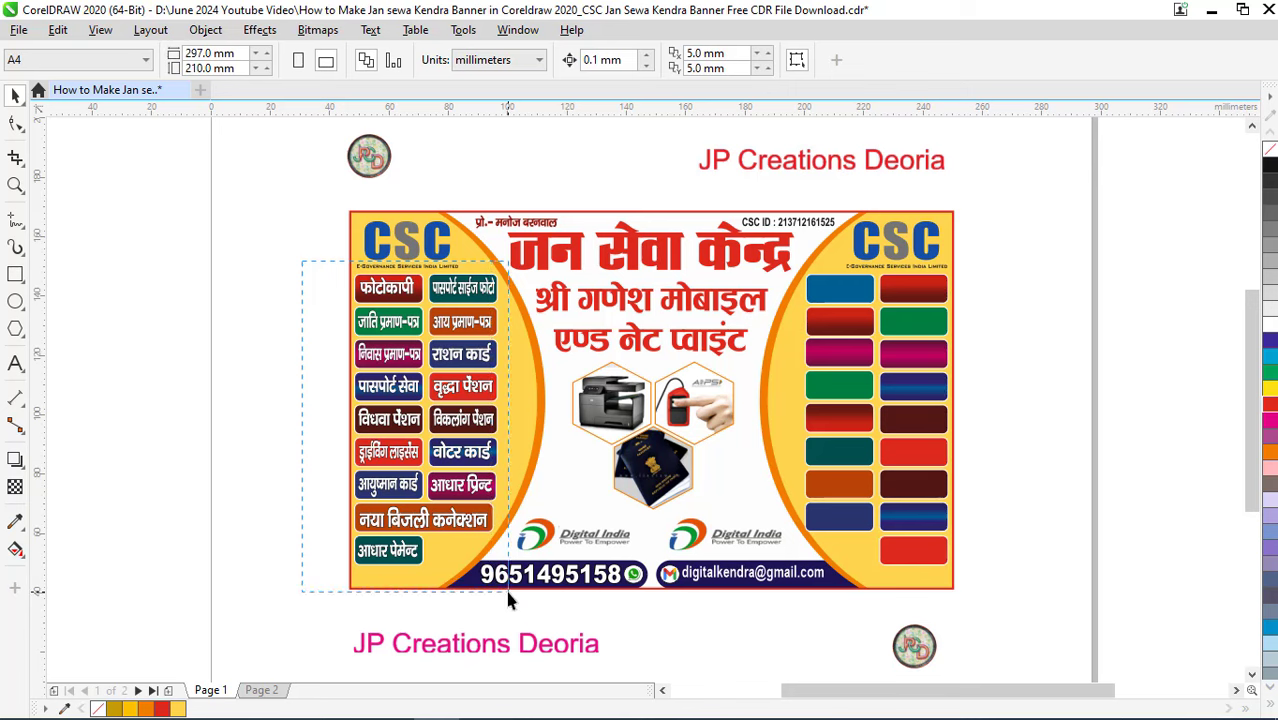
Zoom in on the left-side service labels to inspect them
drag(305, 268, 508, 598)
key(shift+F2)
click(322, 460)
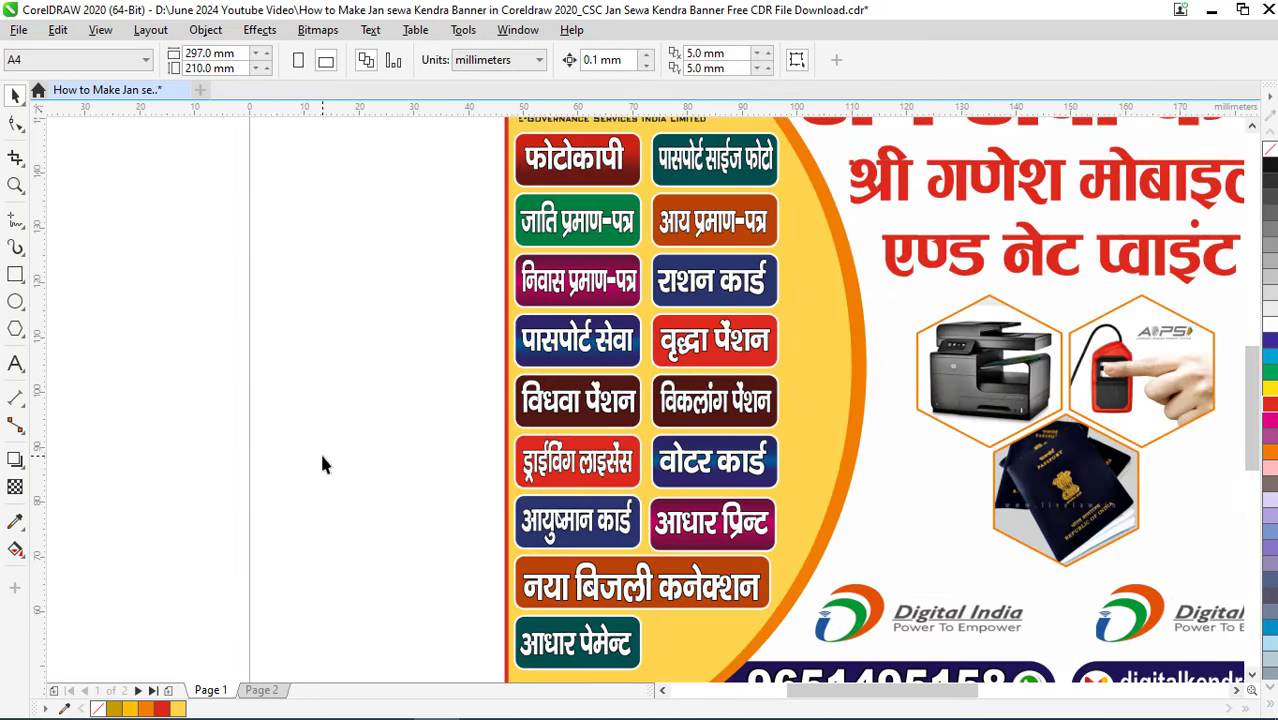
scroll(708, 160, up, 1)
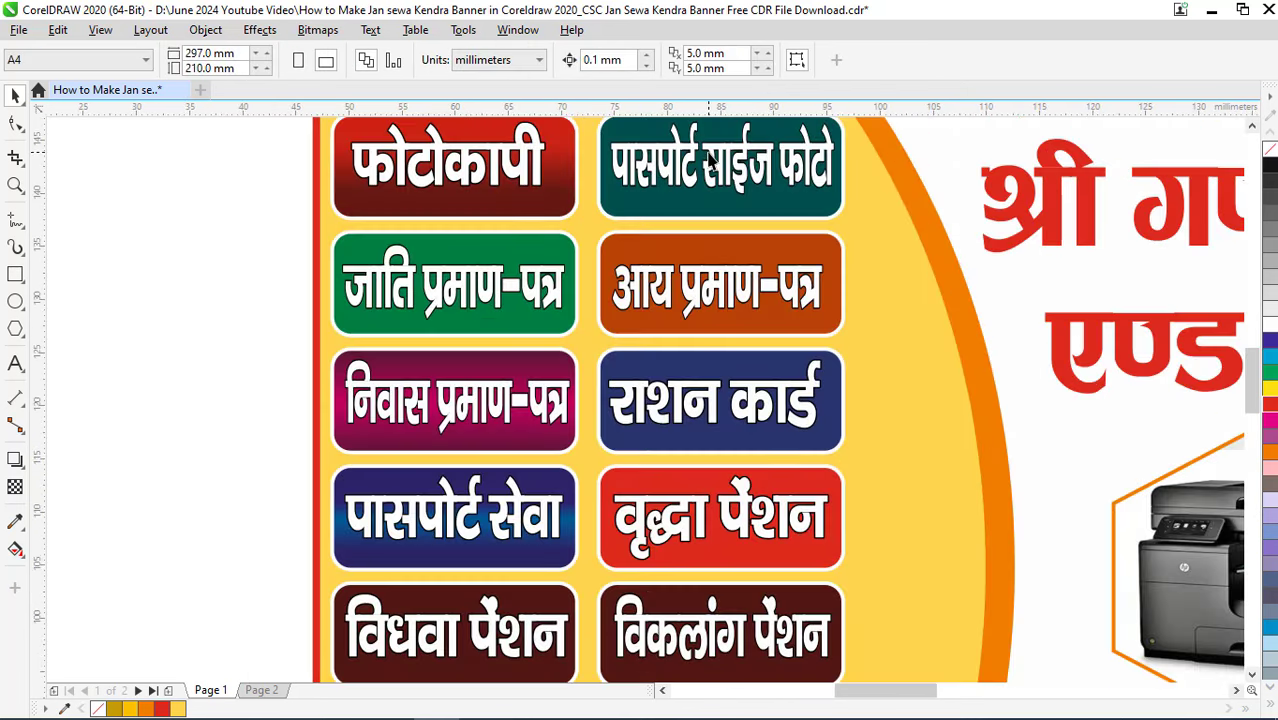
scroll(680, 260, down, 1)
scroll(683, 257, up, 1)
scroll(507, 211, down, 1)
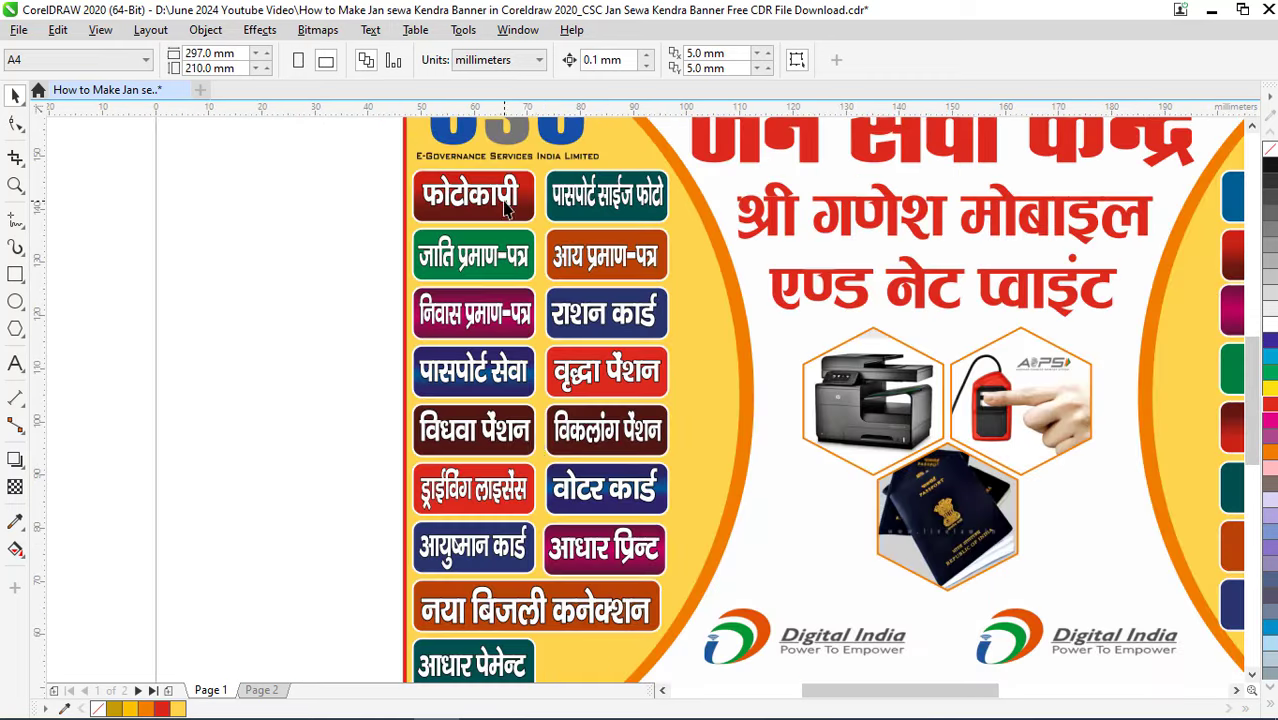
scroll(491, 339, up, 1)
scroll(473, 288, down, 2)
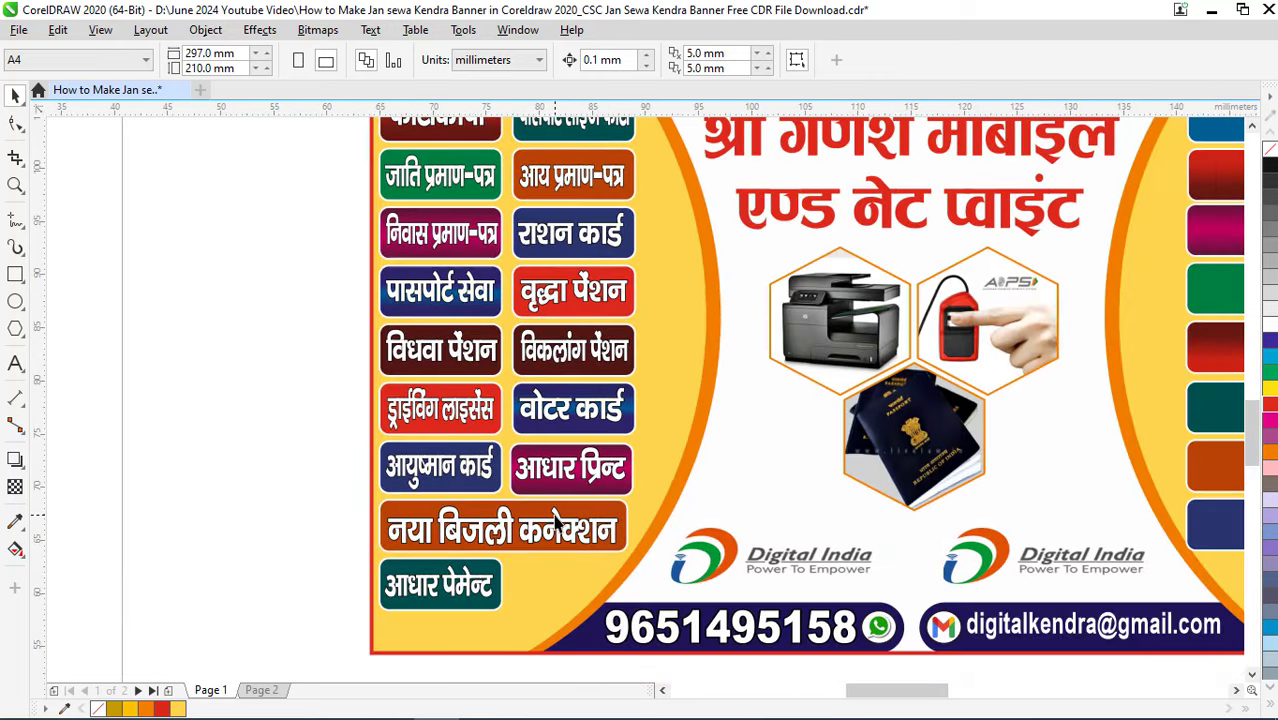
scroll(460, 300, up, 1)
scroll(400, 380, down, 1)
scroll(330, 475, down, 3)
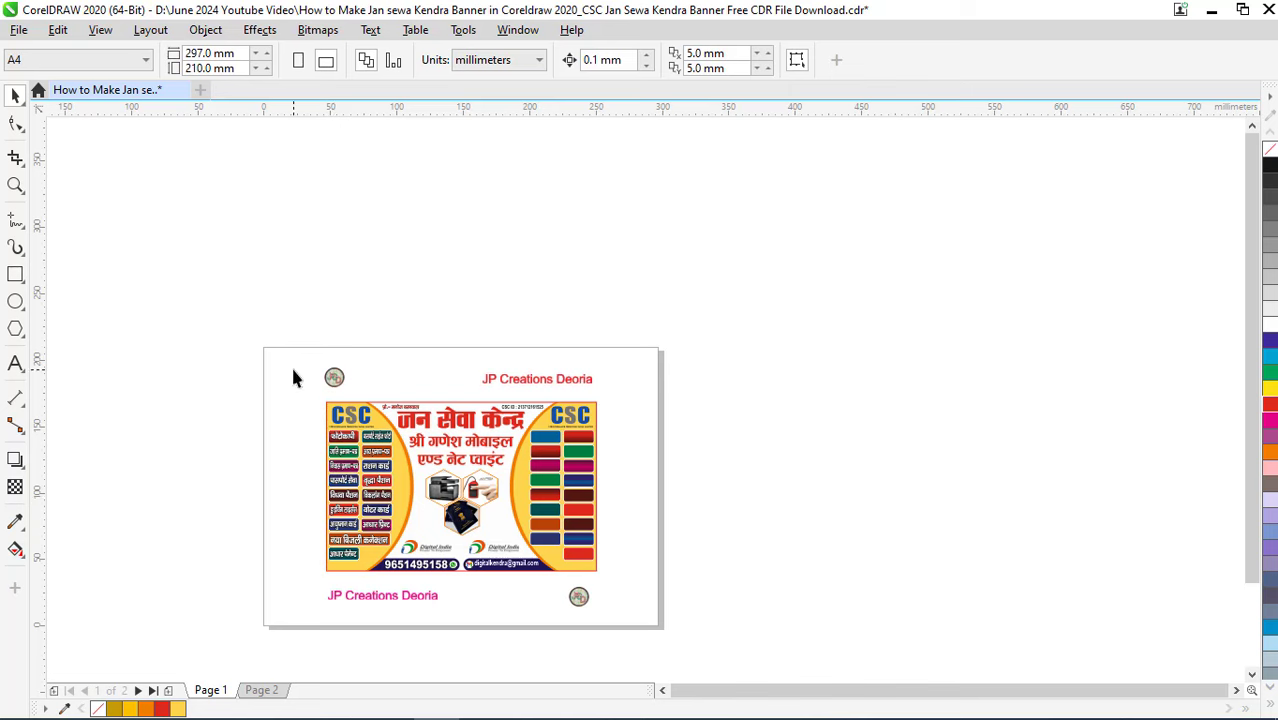
Select all banner objects and zoom so the banner fits the view
drag(293, 377, 624, 577)
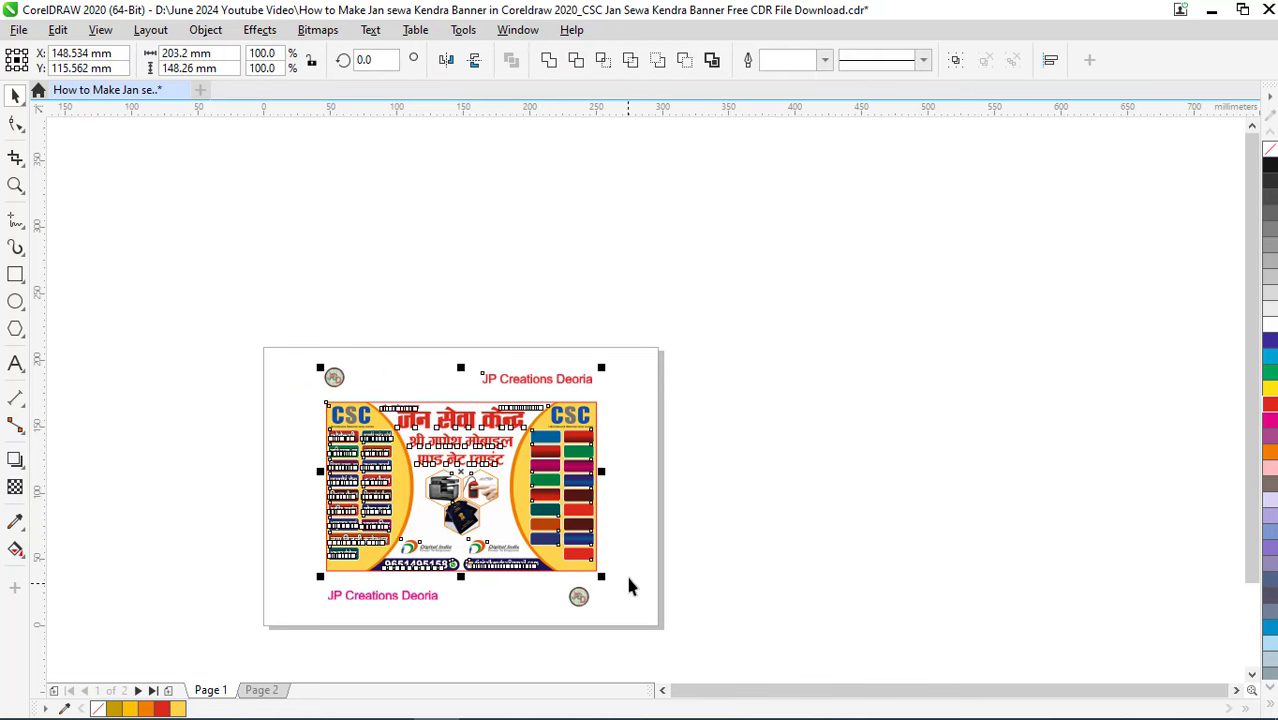
key(shift+F2)
key(Tab)
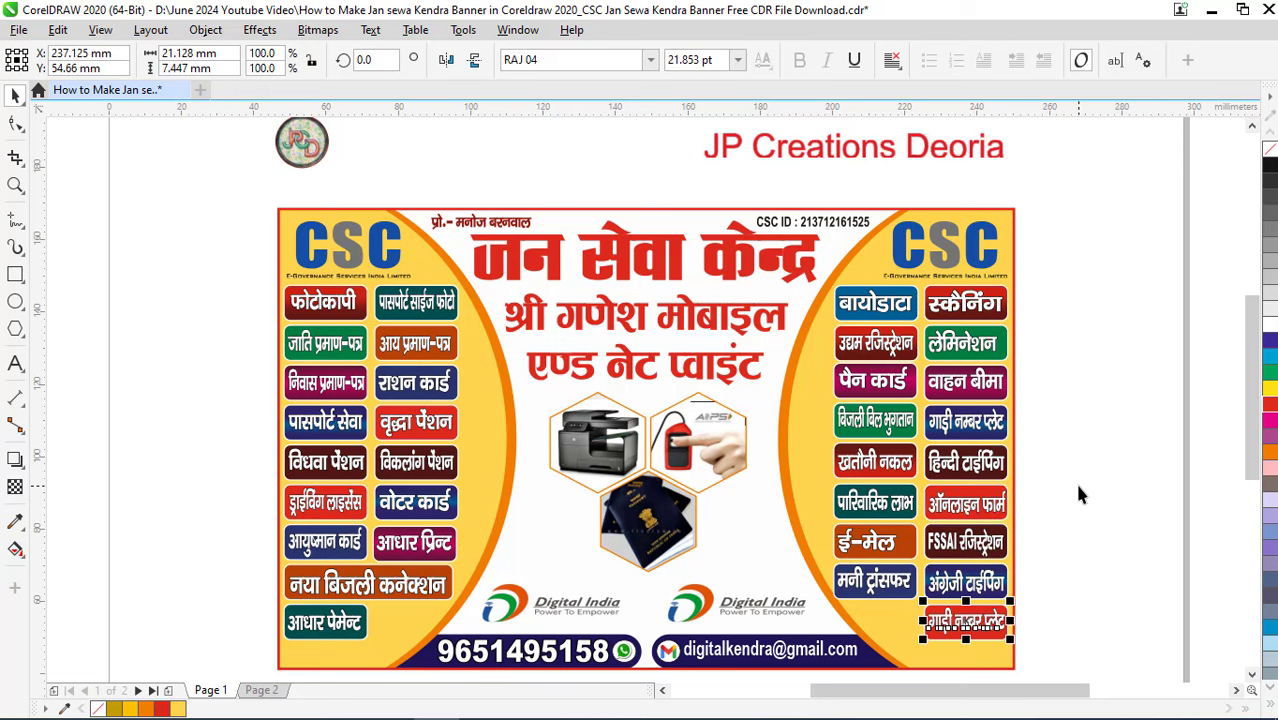
Check the labelled banner by zooming around the page and marquee-selecting its objects
click(1079, 492)
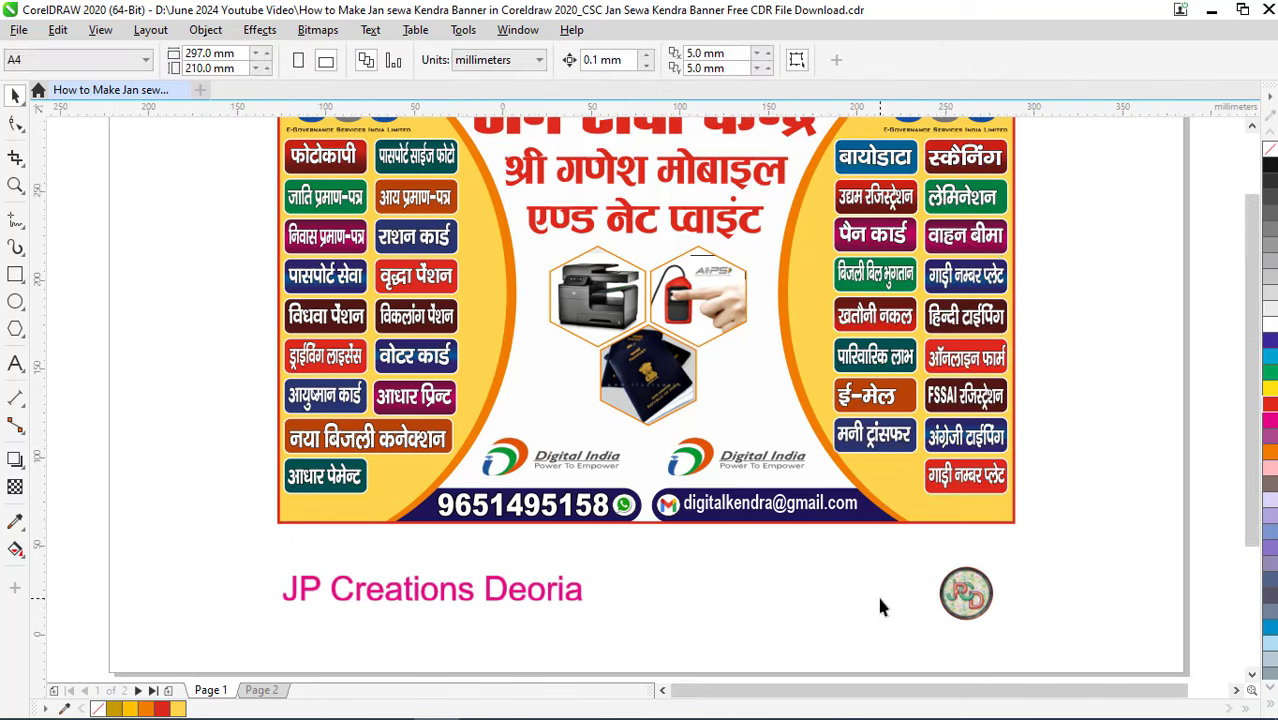
scroll(880, 606, down, 3)
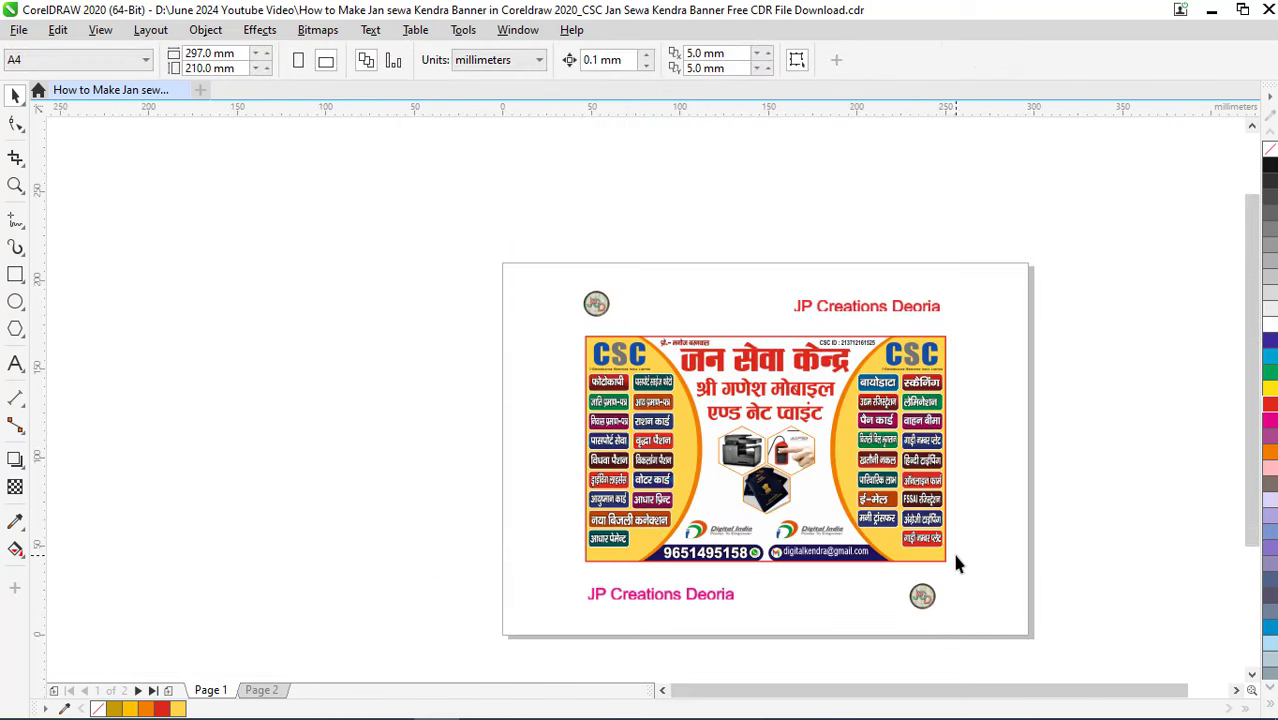
click(843, 383)
scroll(1002, 430, up, 3)
click(955, 453)
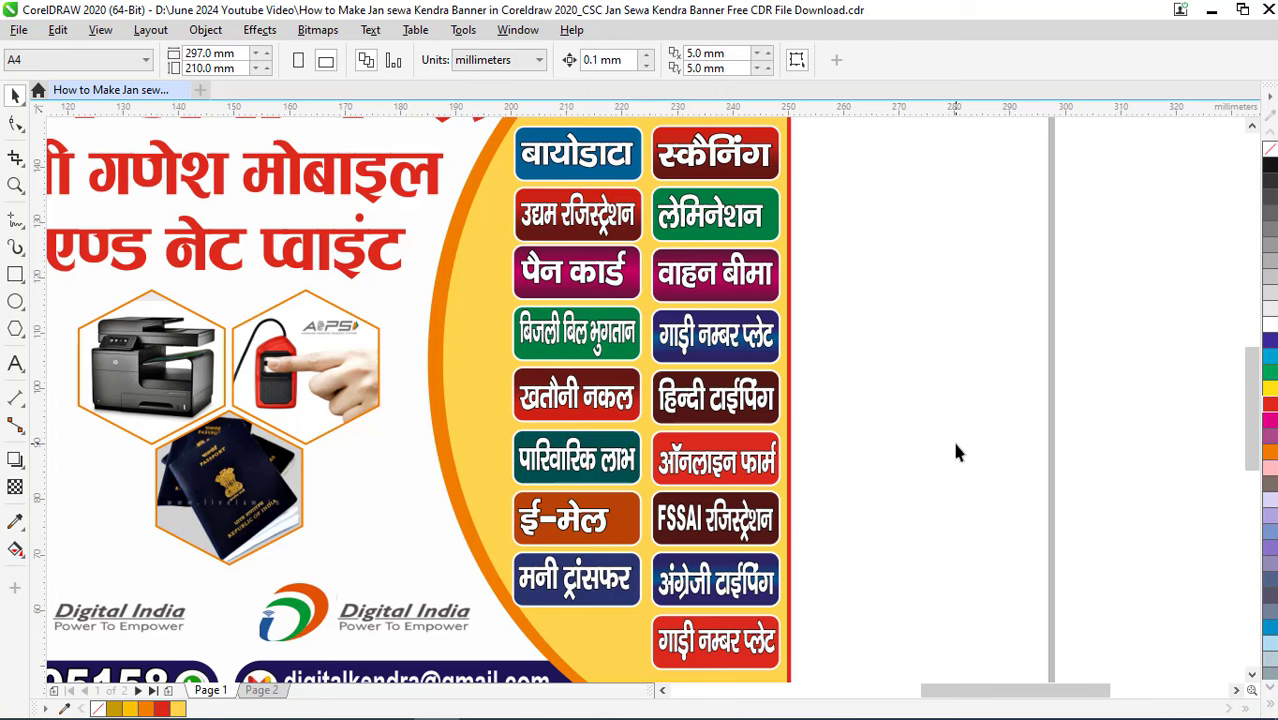
scroll(955, 453, down, 3)
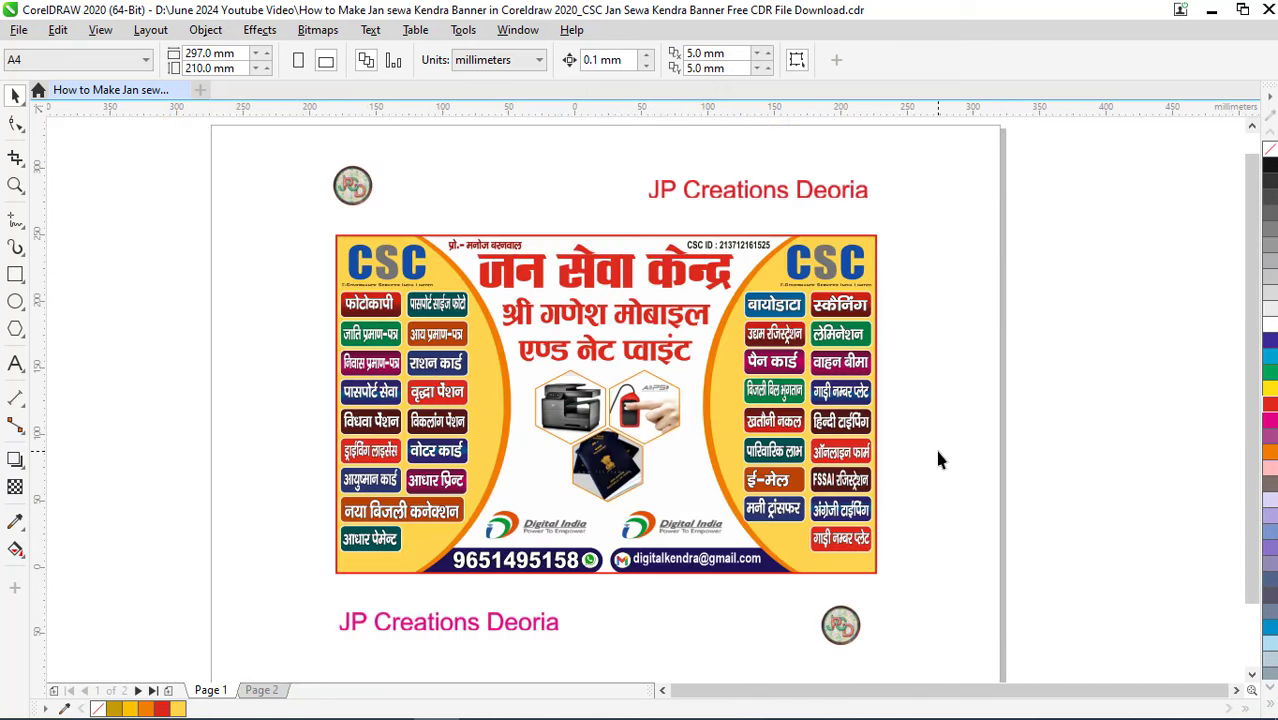
scroll(934, 445, down, 2)
scroll(865, 452, up, 2)
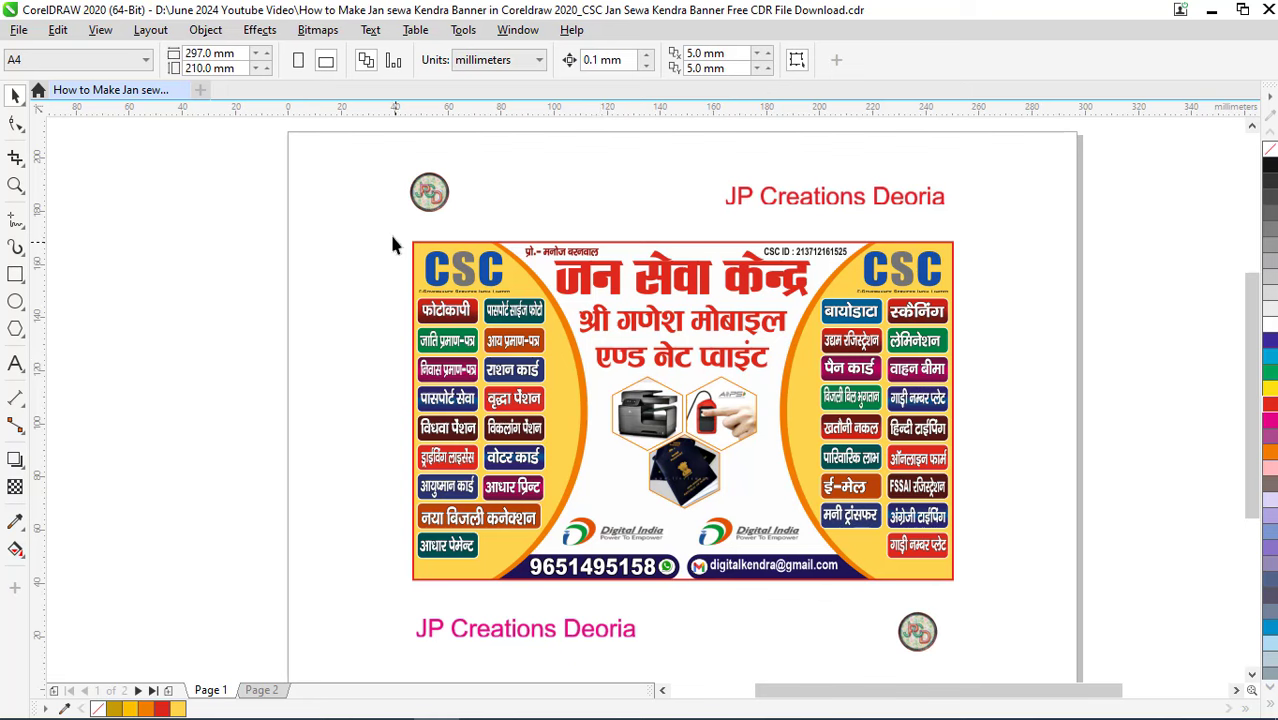
drag(678, 465, 978, 596)
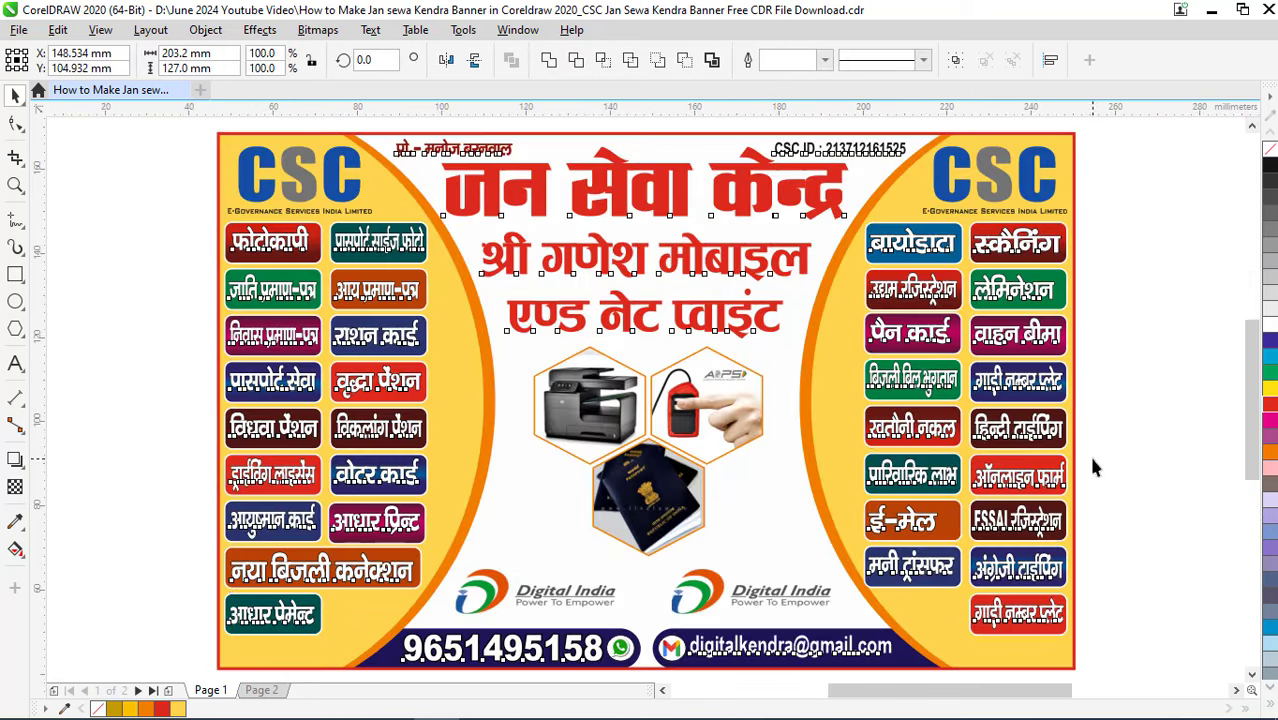
click(1093, 464)
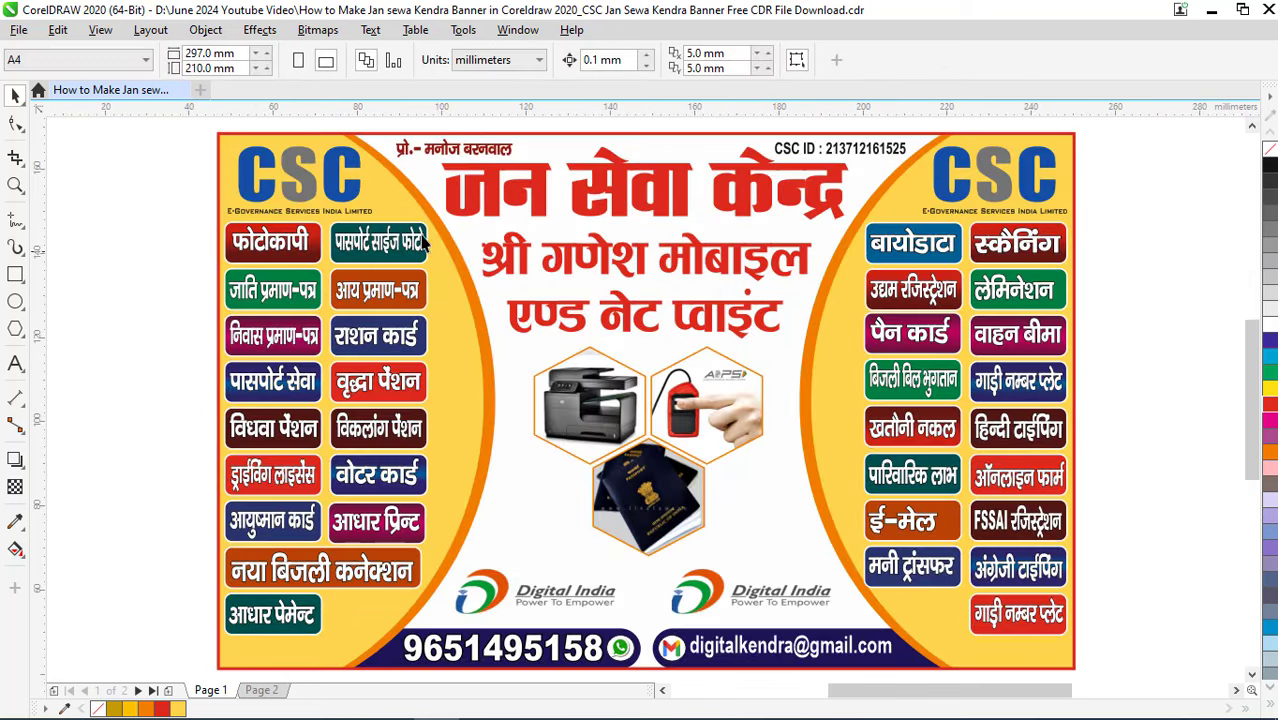
click(313, 194)
key(shift+F2)
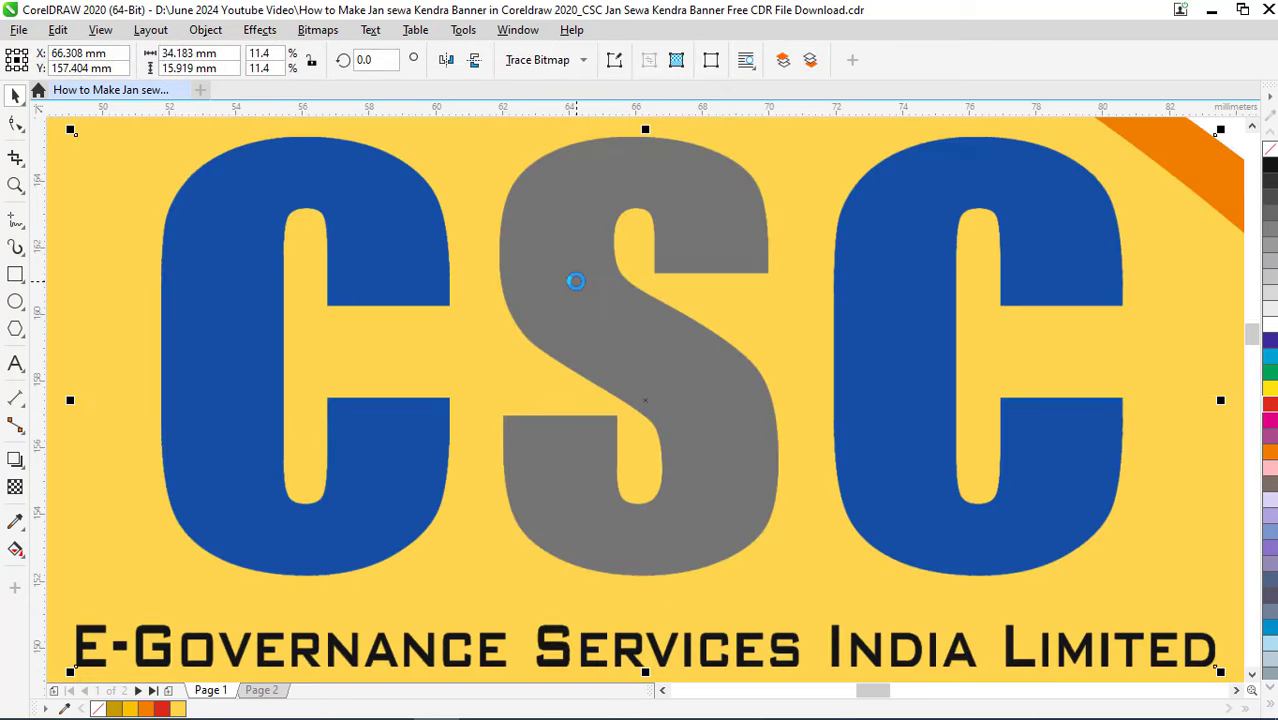
scroll(478, 259, down, 2)
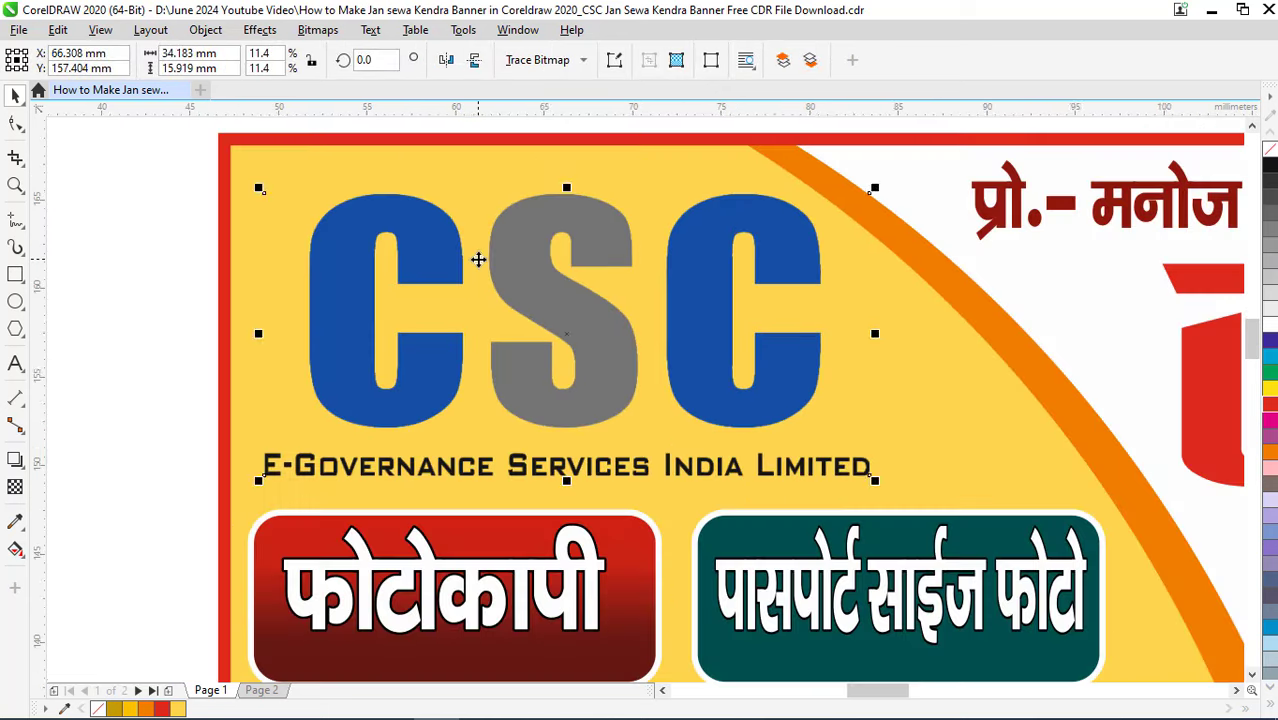
scroll(478, 259, down, 2)
scroll(1005, 300, down, 1)
click(1060, 285)
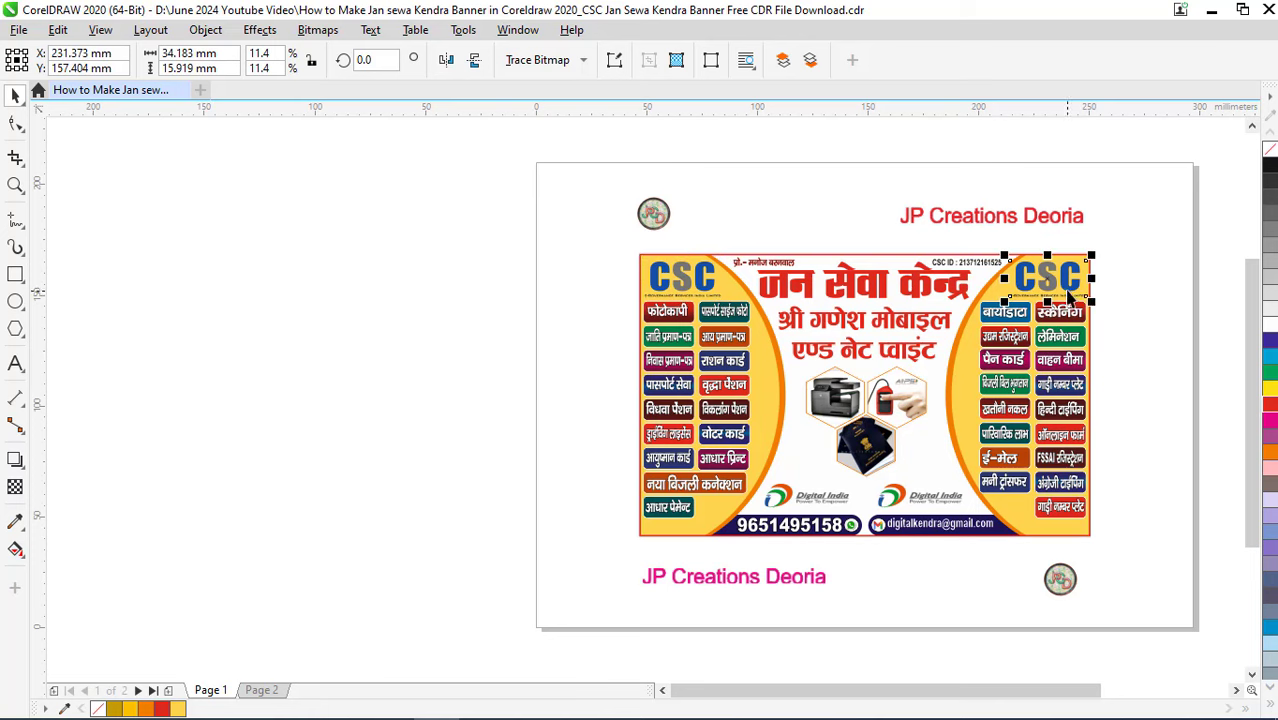
scroll(1064, 298, up, 2)
key(shift+F2)
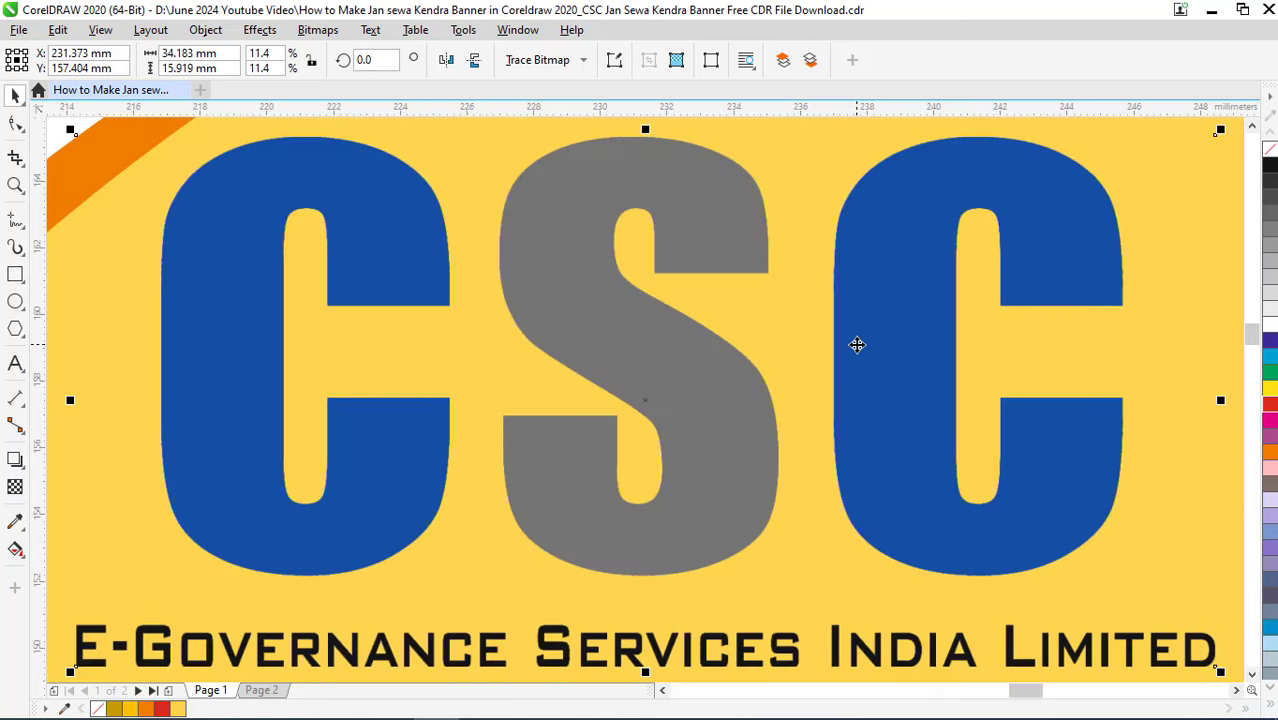
scroll(856, 342, down, 2)
scroll(856, 342, down, 1)
scroll(672, 334, down, 2)
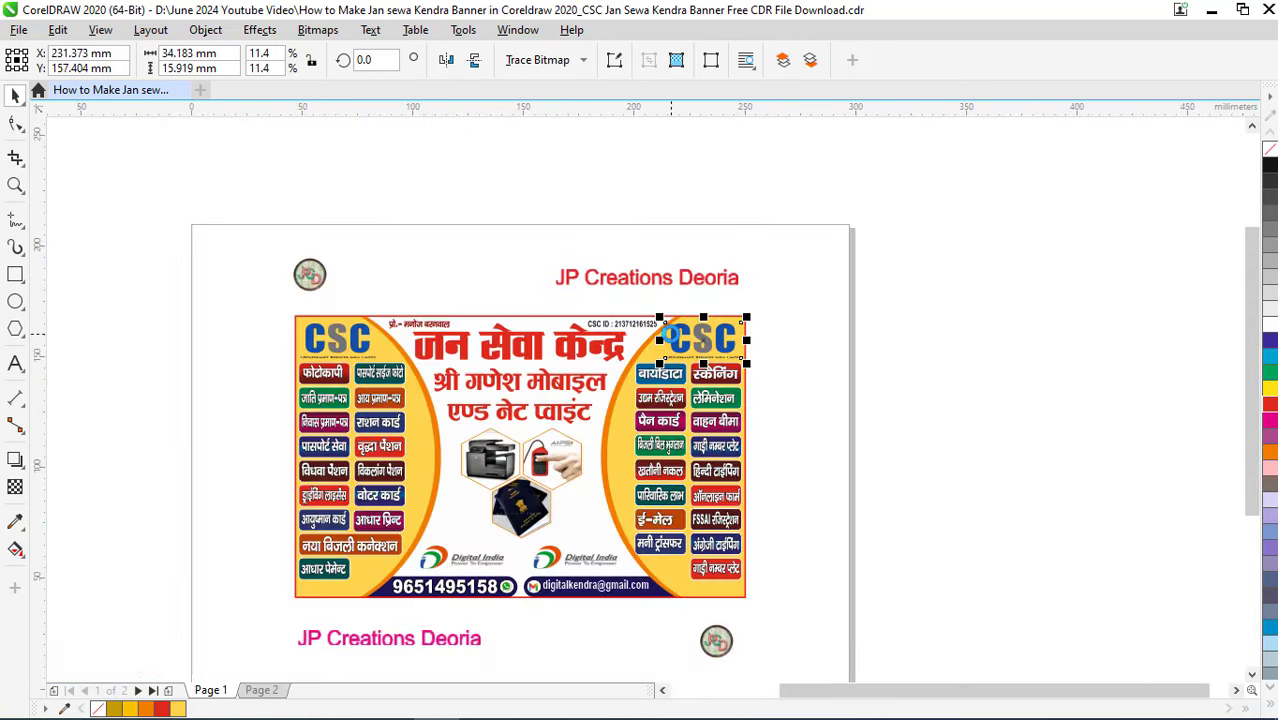
click(470, 486)
scroll(487, 487, up, 2)
key(shift+F2)
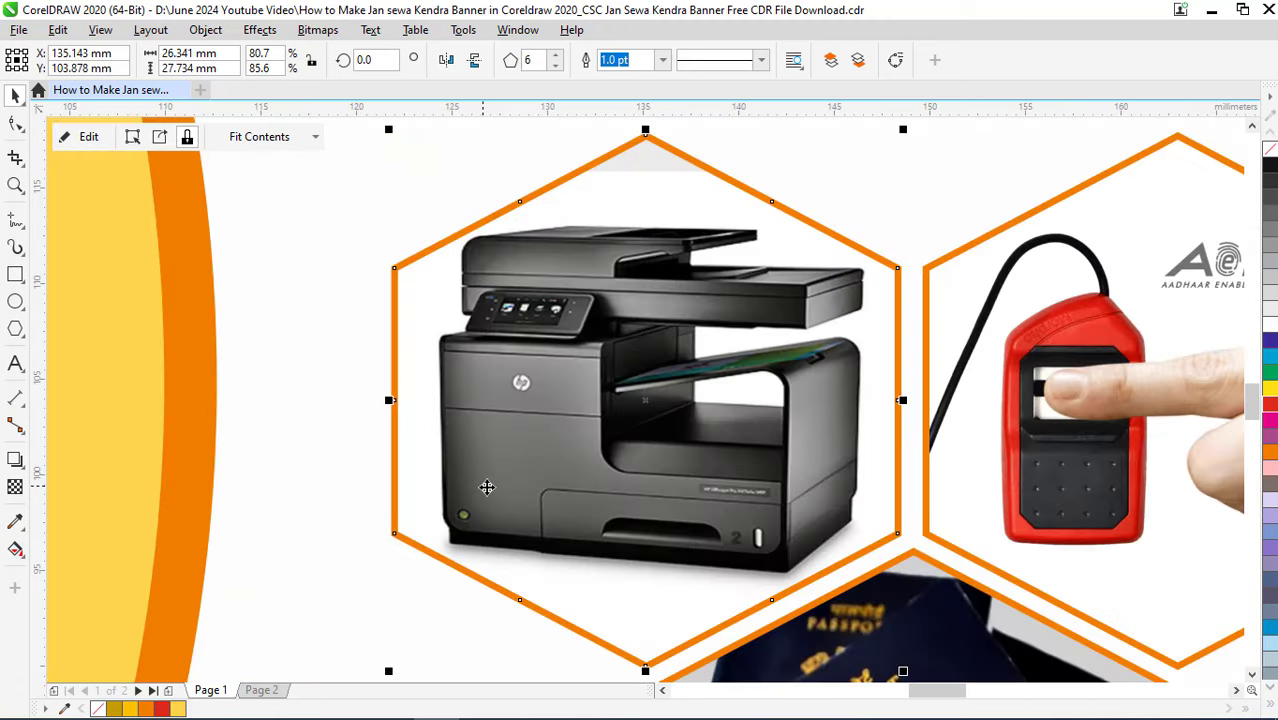
scroll(483, 481, down, 2)
click(731, 505)
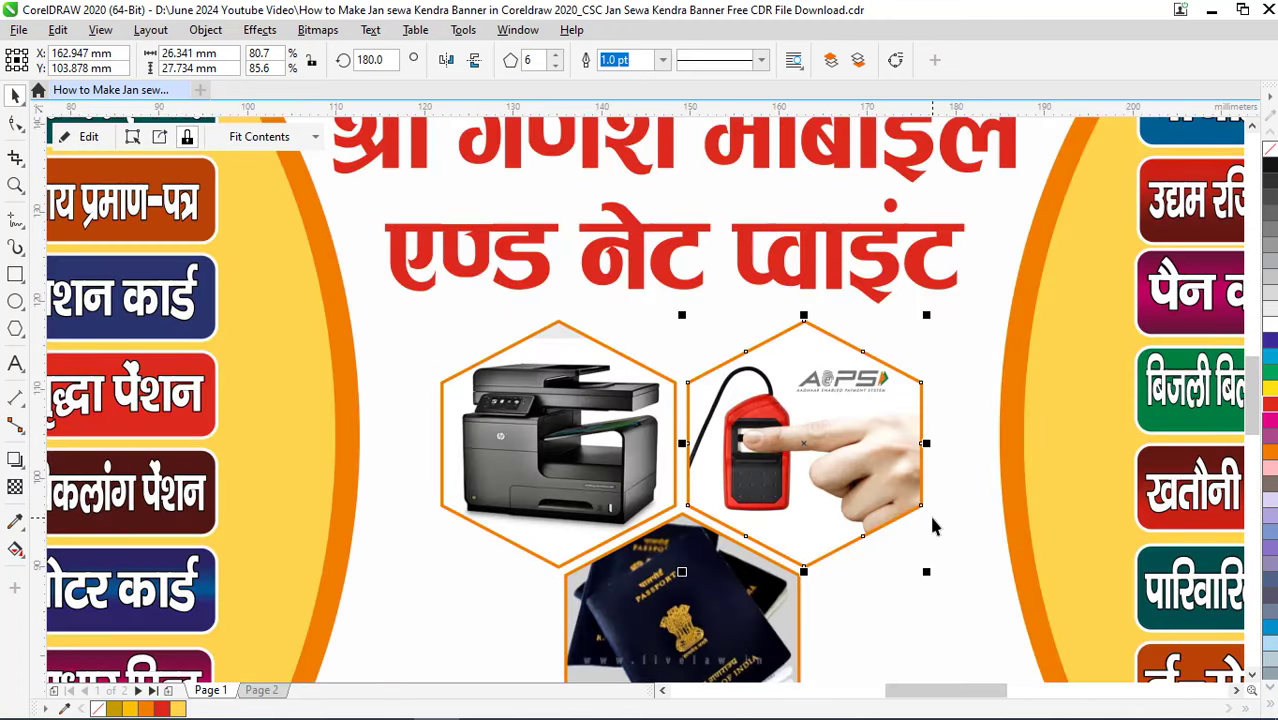
key(shift+F2)
scroll(784, 405, down, 2)
scroll(784, 405, down, 2)
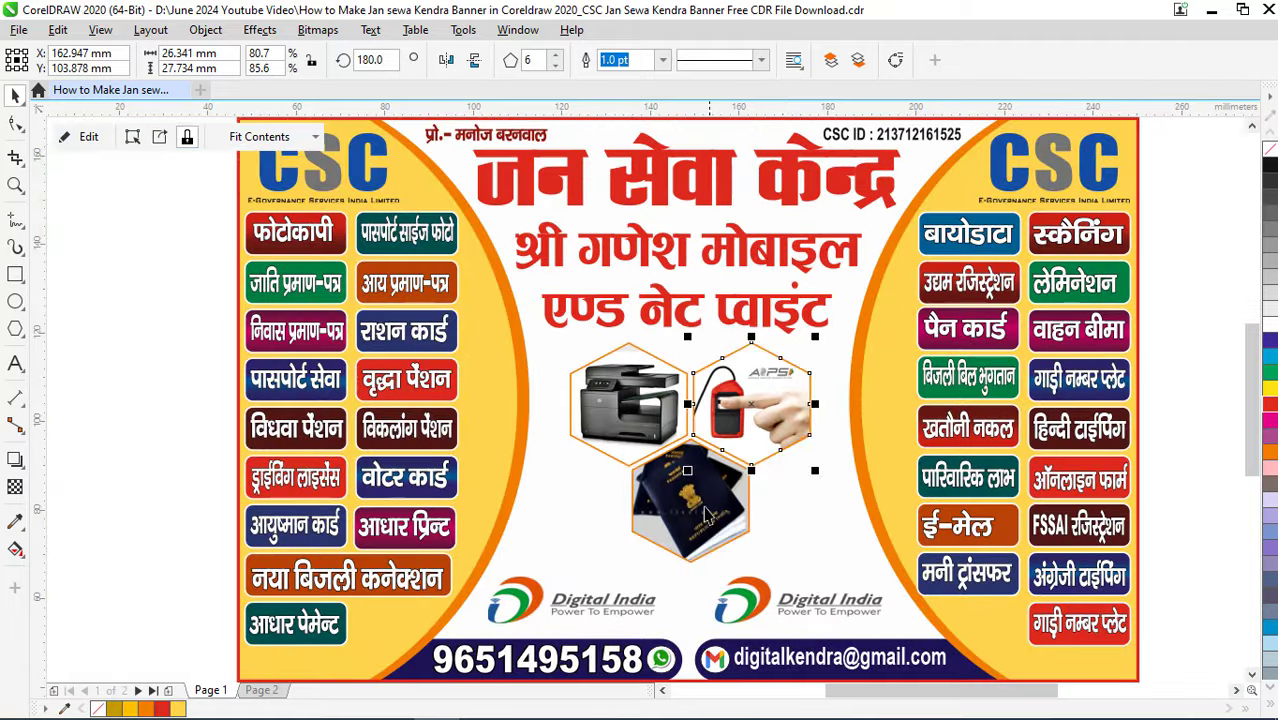
click(712, 518)
scroll(726, 533, up, 2)
key(shift+F2)
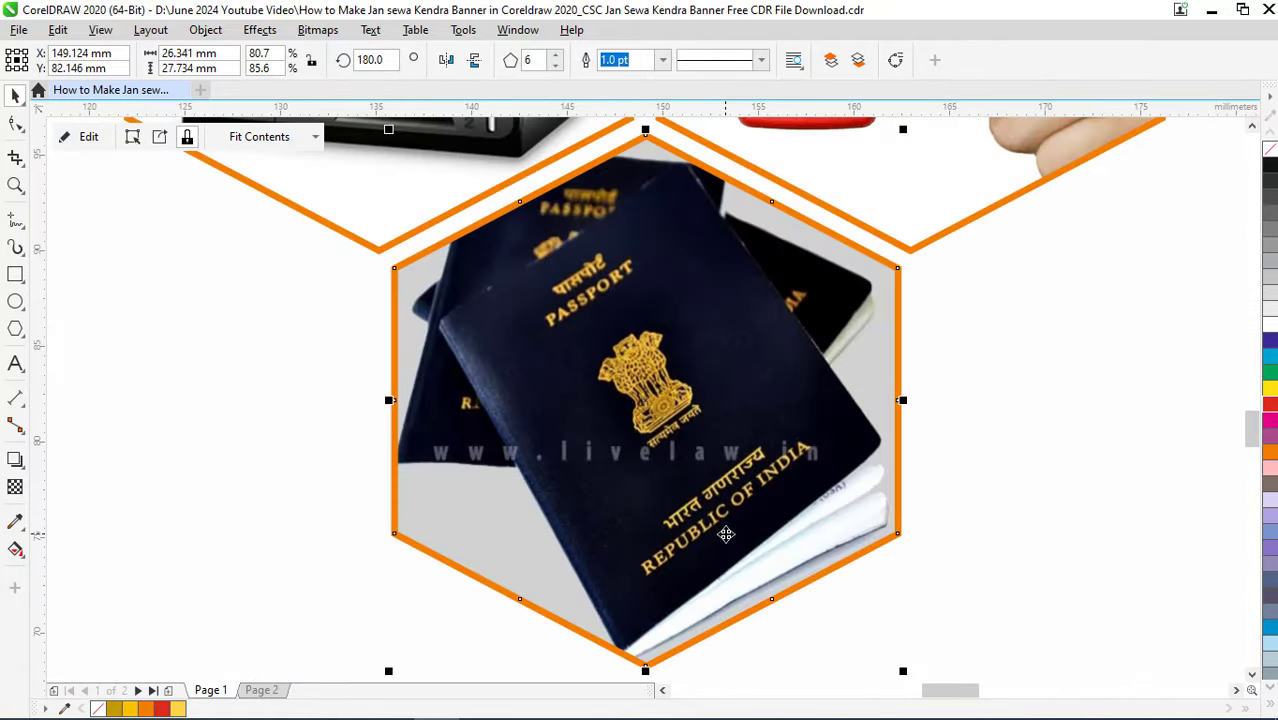
scroll(726, 533, down, 3)
scroll(700, 550, down, 2)
scroll(668, 578, down, 2)
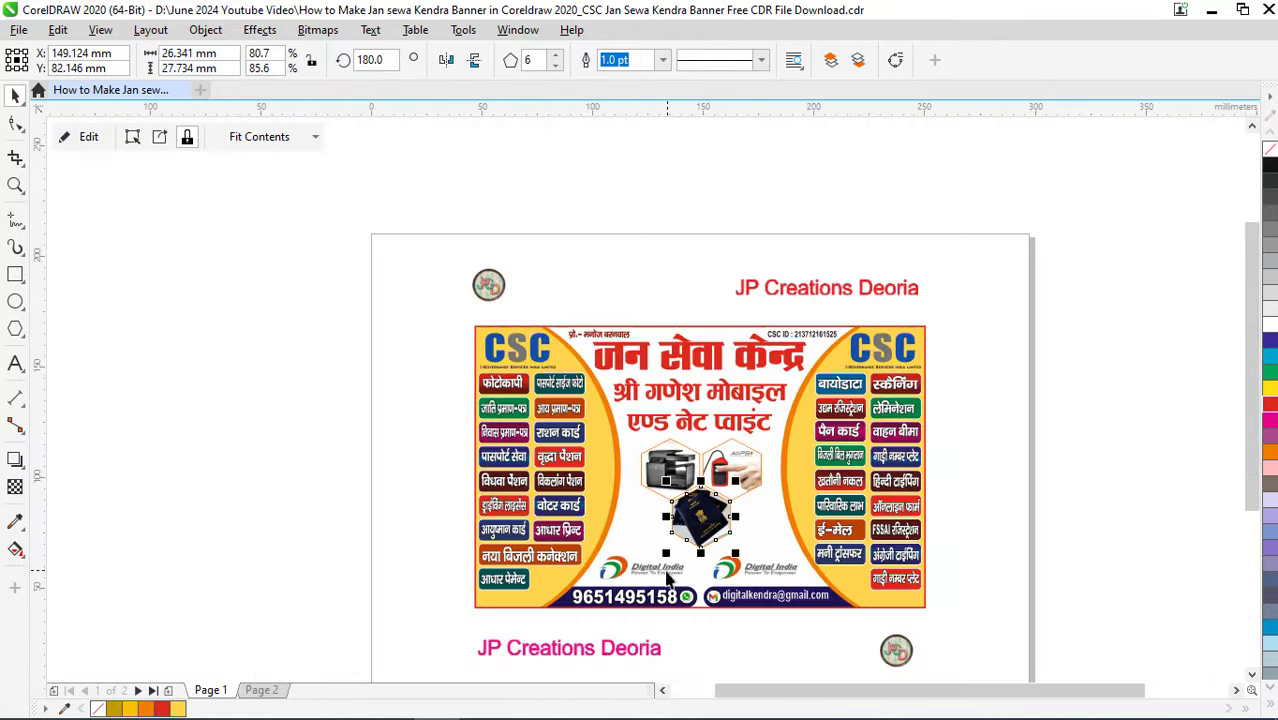
click(632, 578)
scroll(650, 585, up, 2)
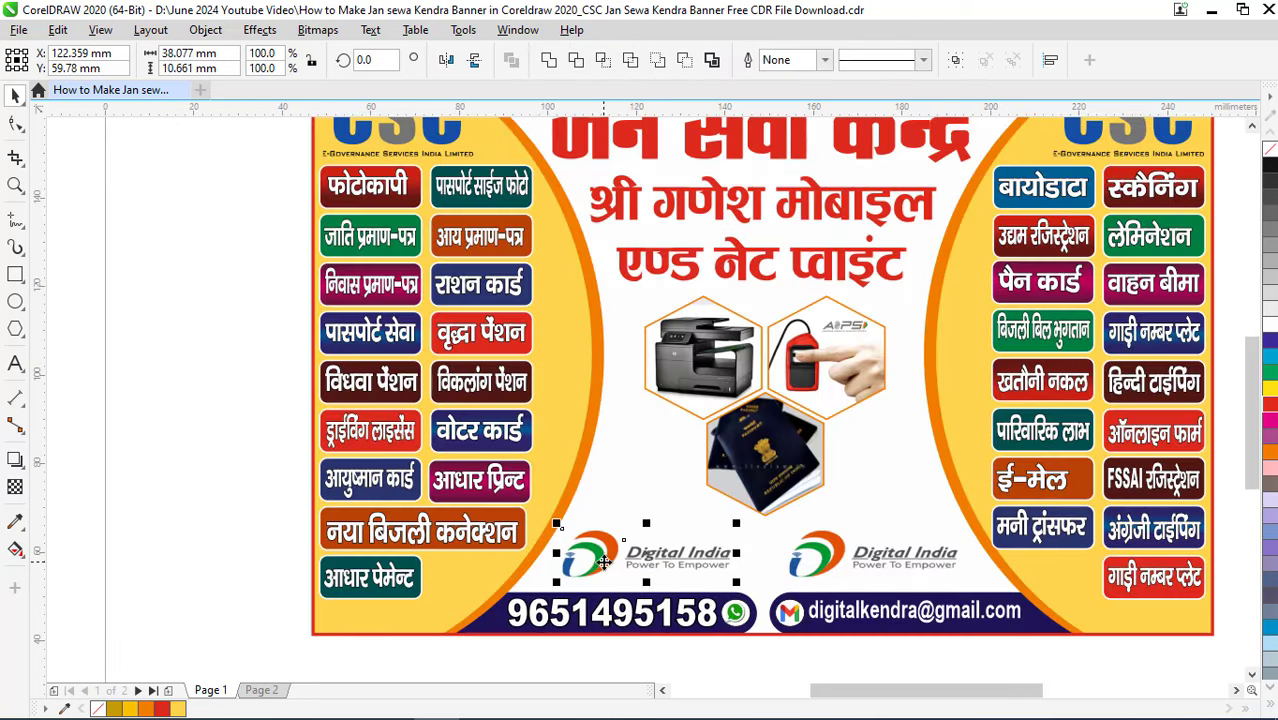
key(shift+F2)
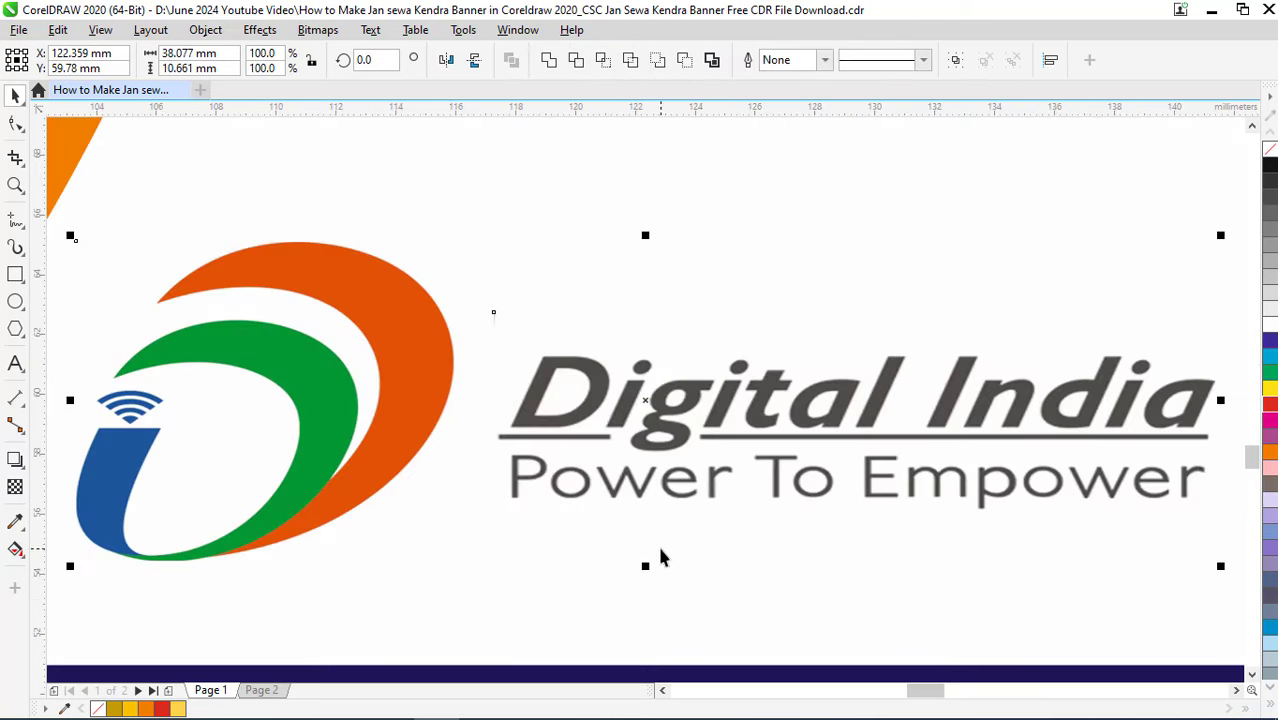
scroll(640, 512, down, 2)
scroll(640, 512, down, 2)
scroll(640, 512, down, 1)
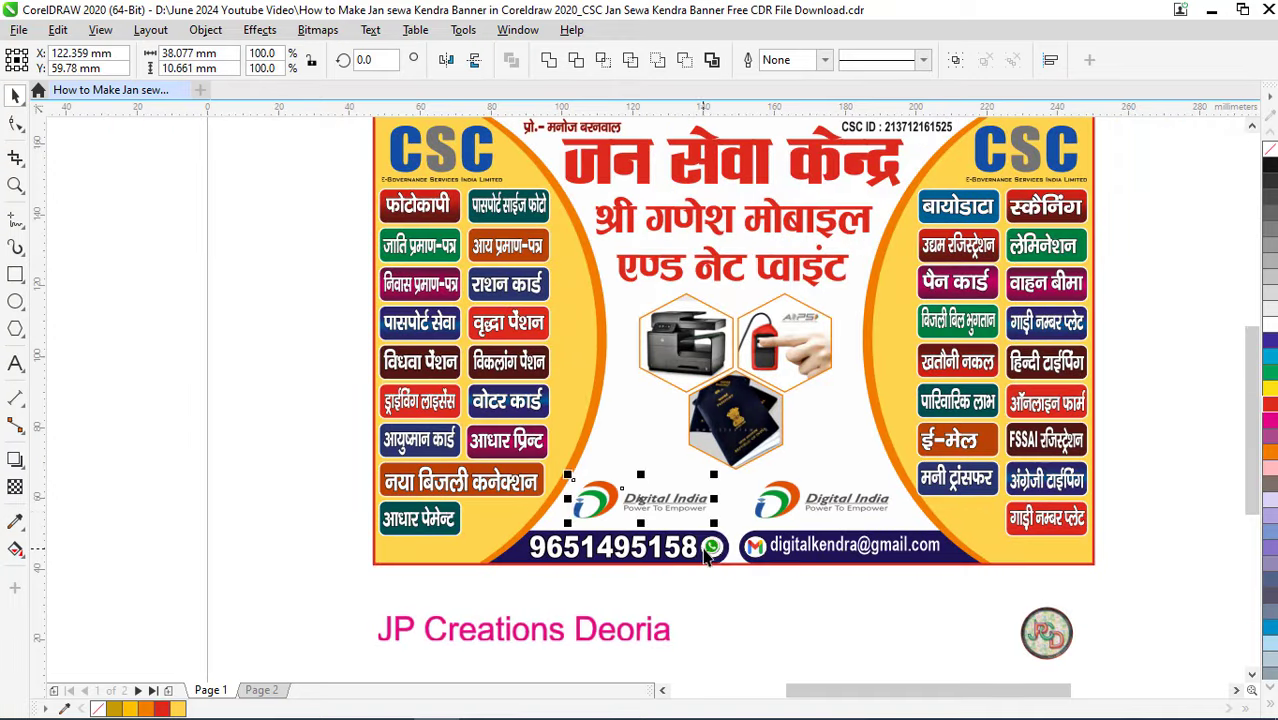
click(708, 554)
scroll(707, 556, up, 1)
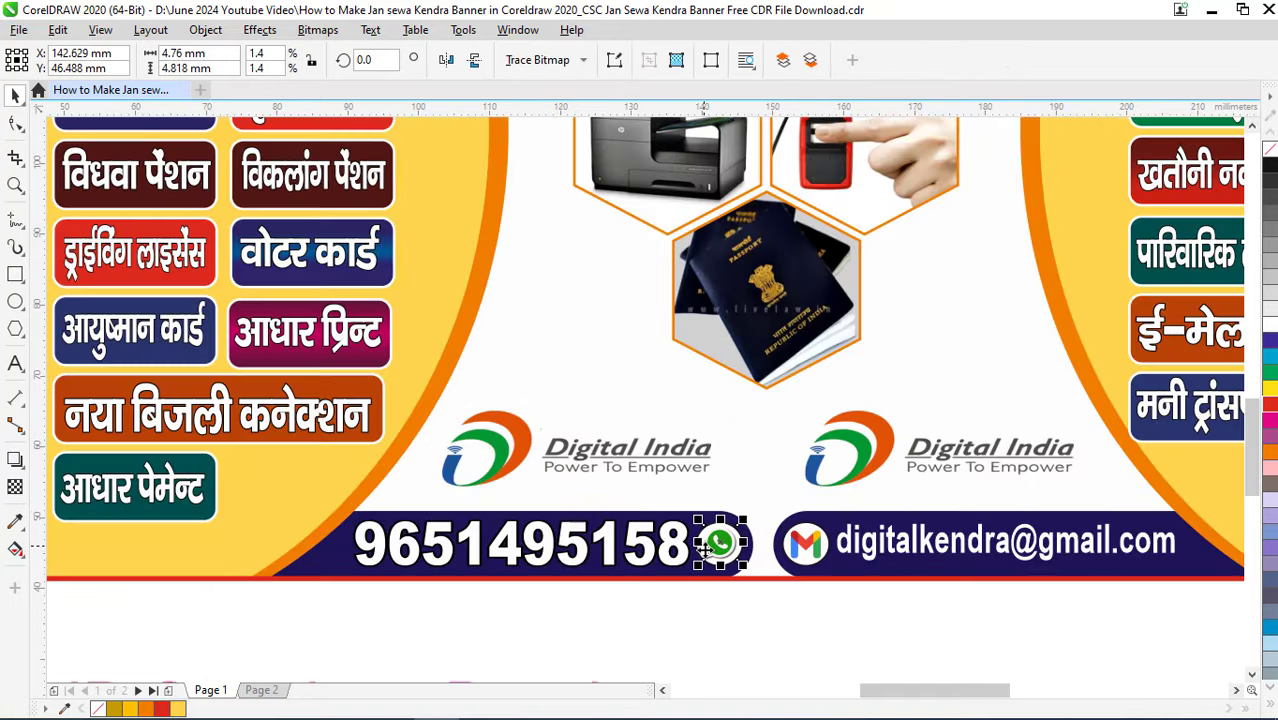
click(736, 615)
drag(736, 605, 345, 497)
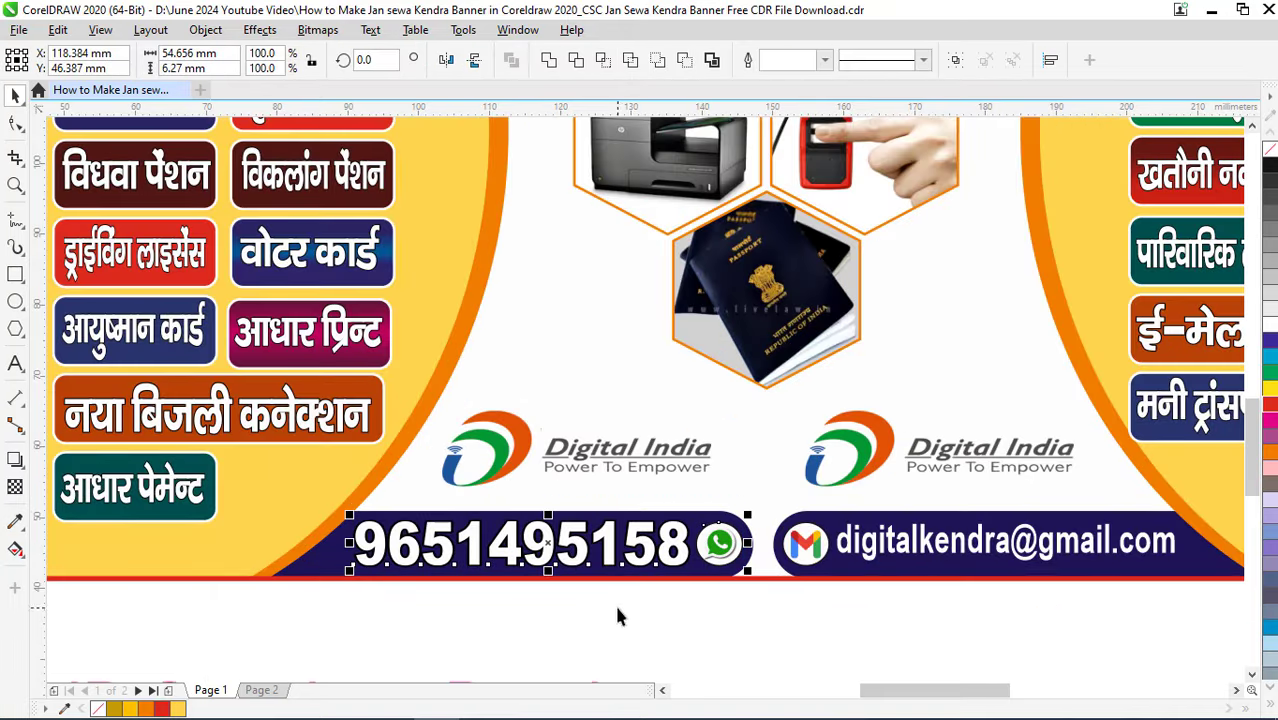
key(shift+F2)
click(487, 571)
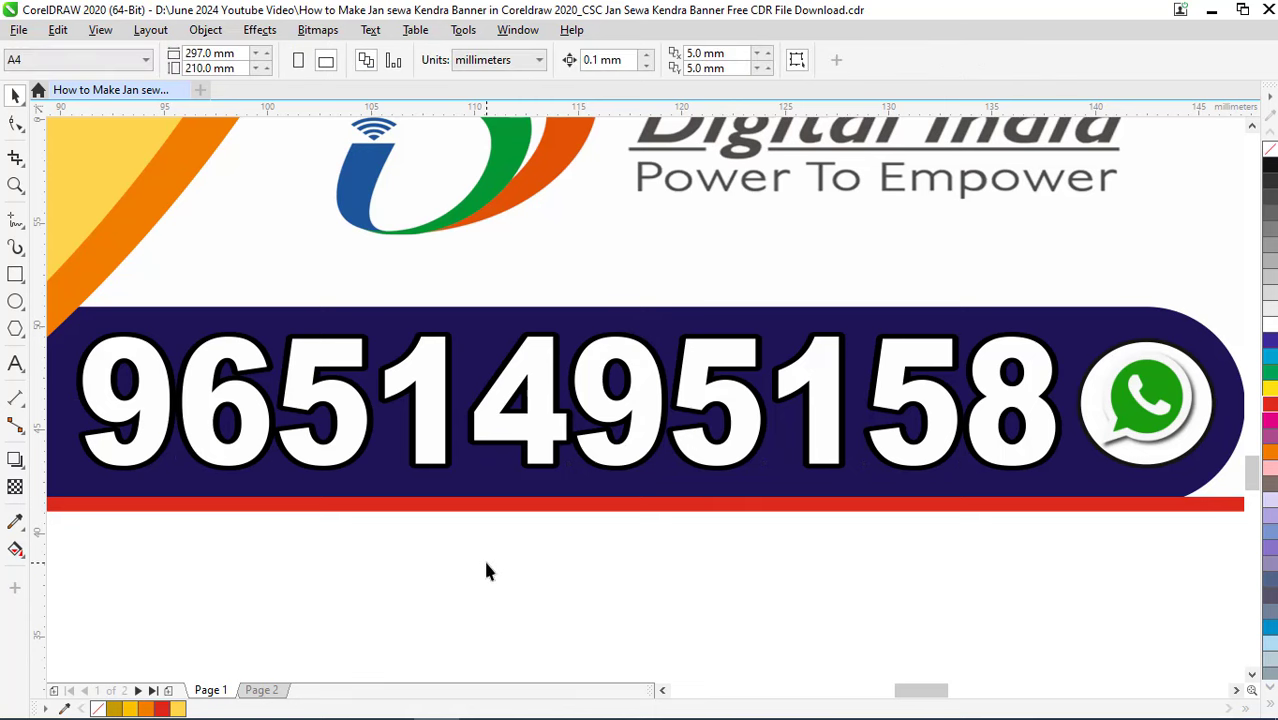
scroll(487, 571, down, 5)
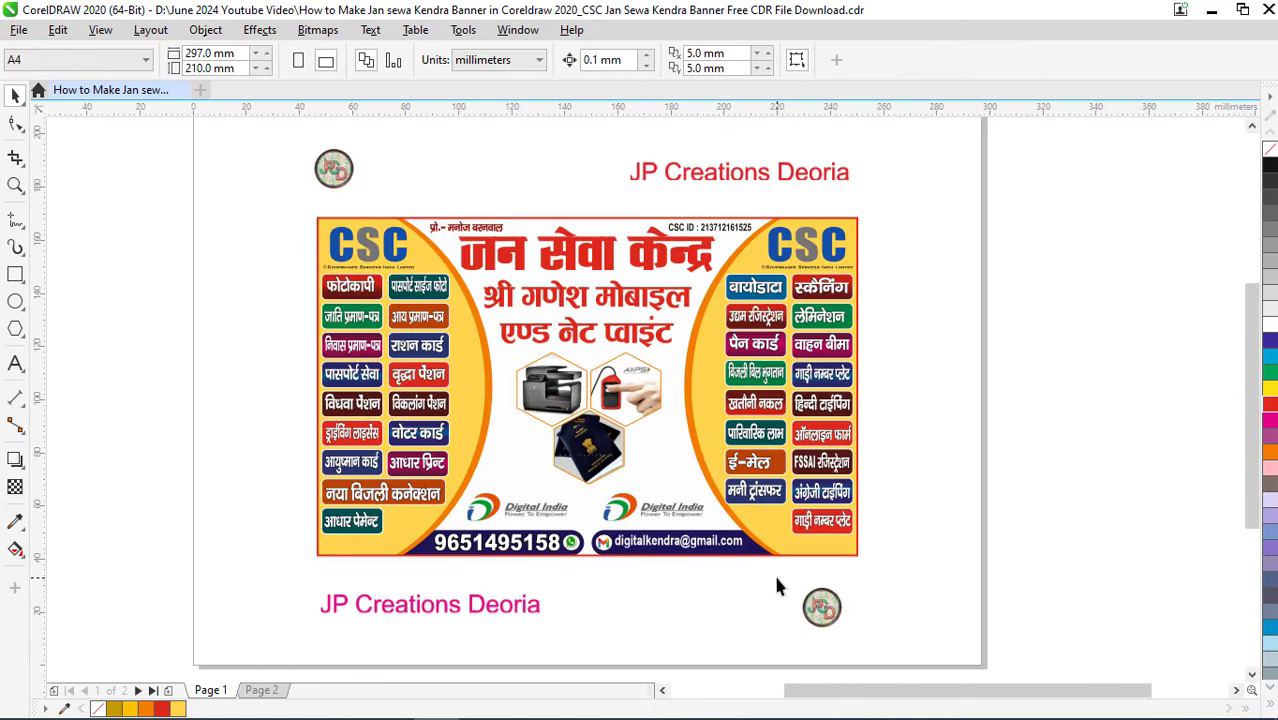
drag(779, 586, 582, 532)
key(shift+F2)
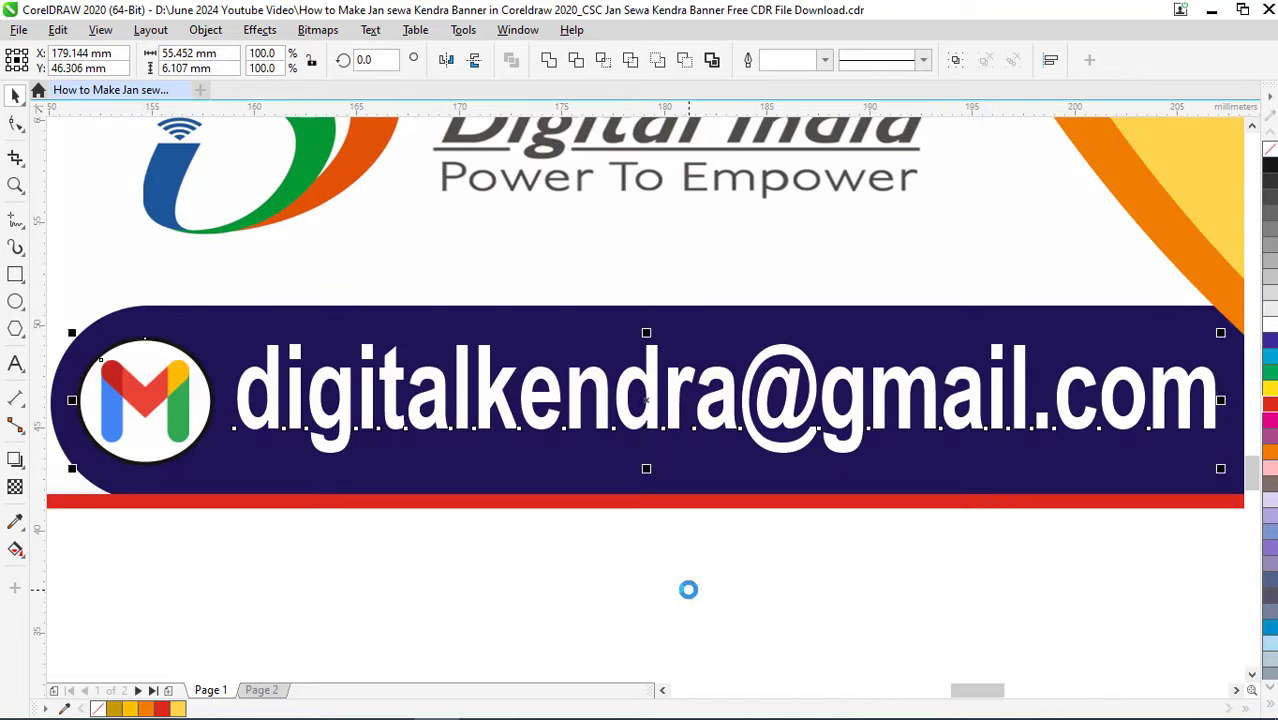
click(688, 596)
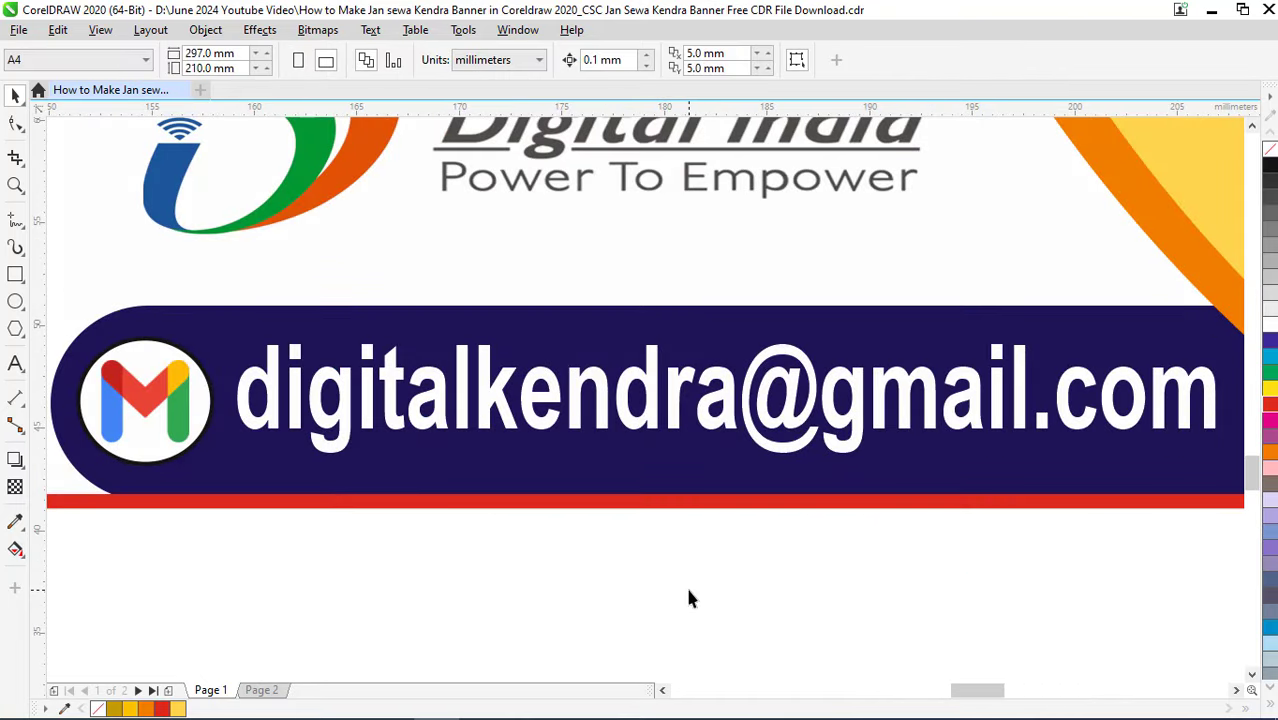
scroll(688, 598, down, 2)
scroll(688, 598, down, 1)
scroll(688, 598, down, 1)
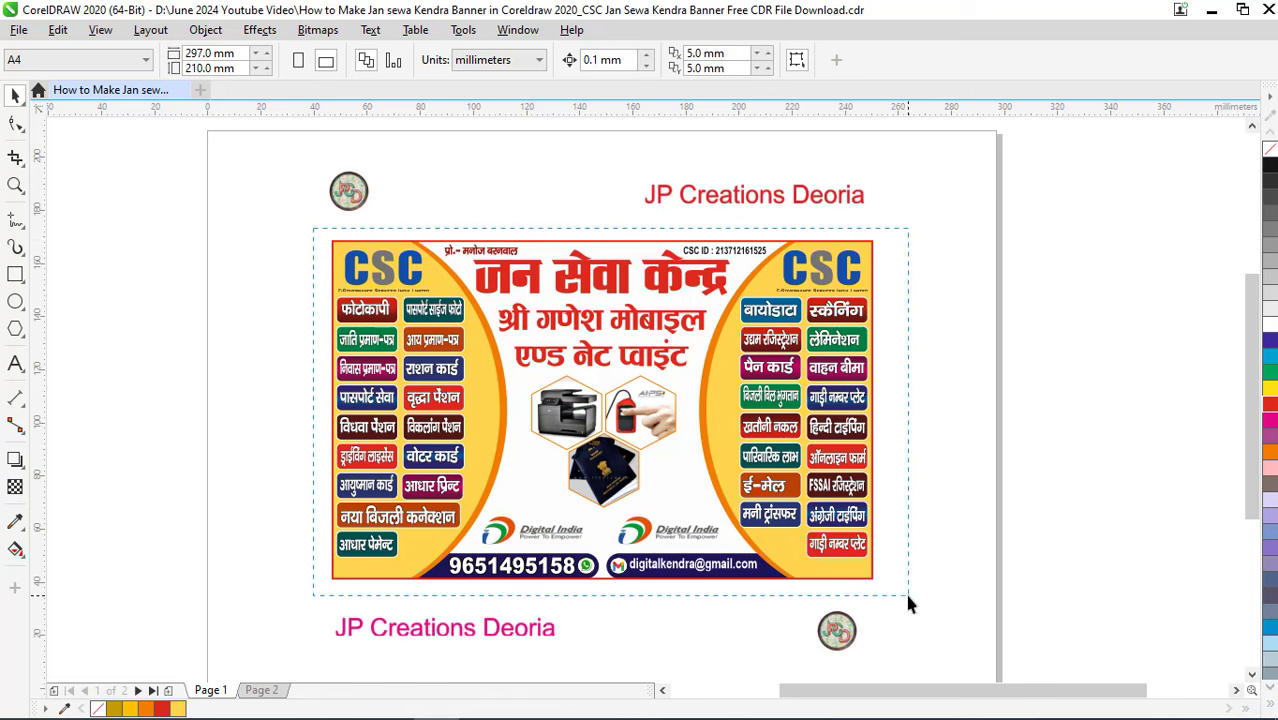
drag(416, 343, 905, 590)
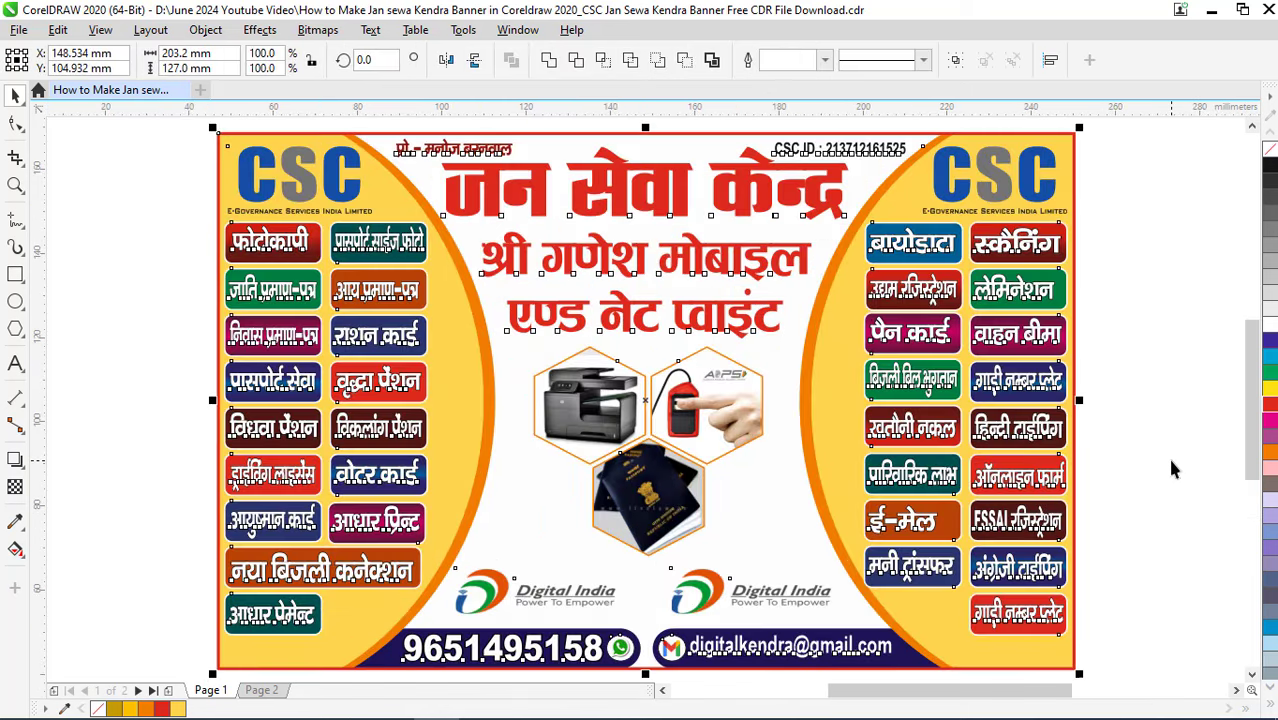
click(1170, 462)
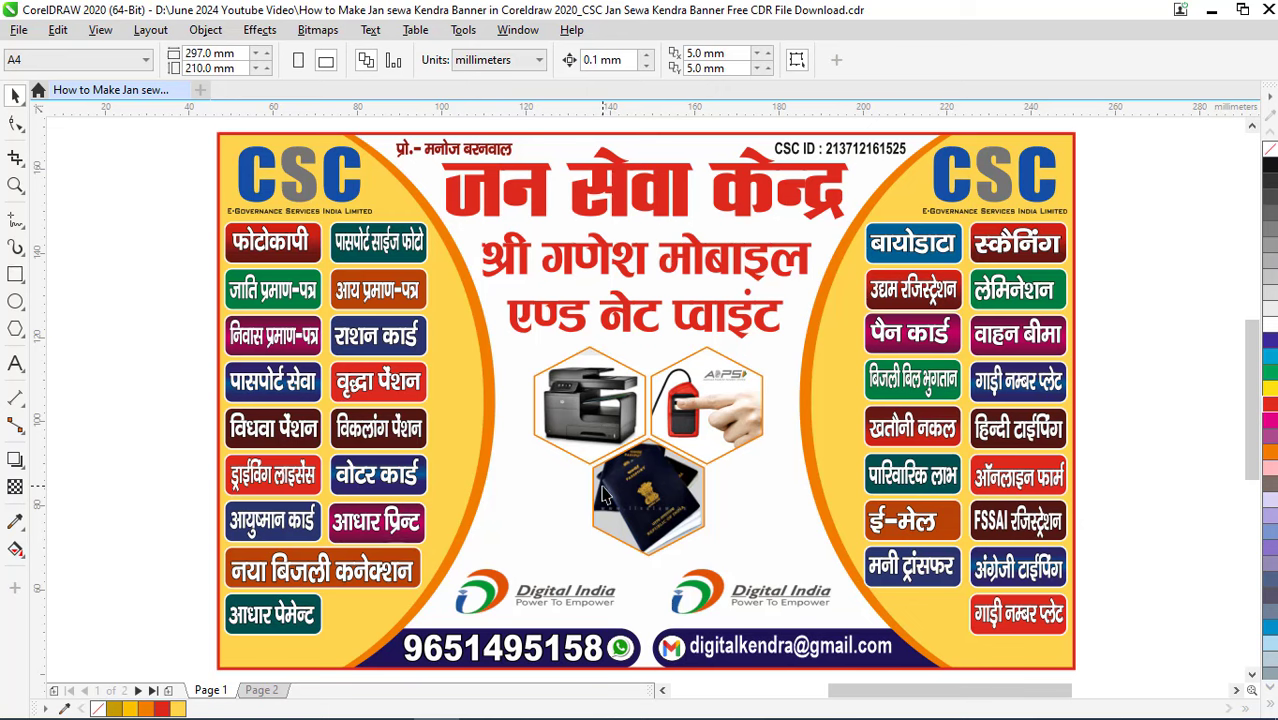
scroll(603, 493, down, 2)
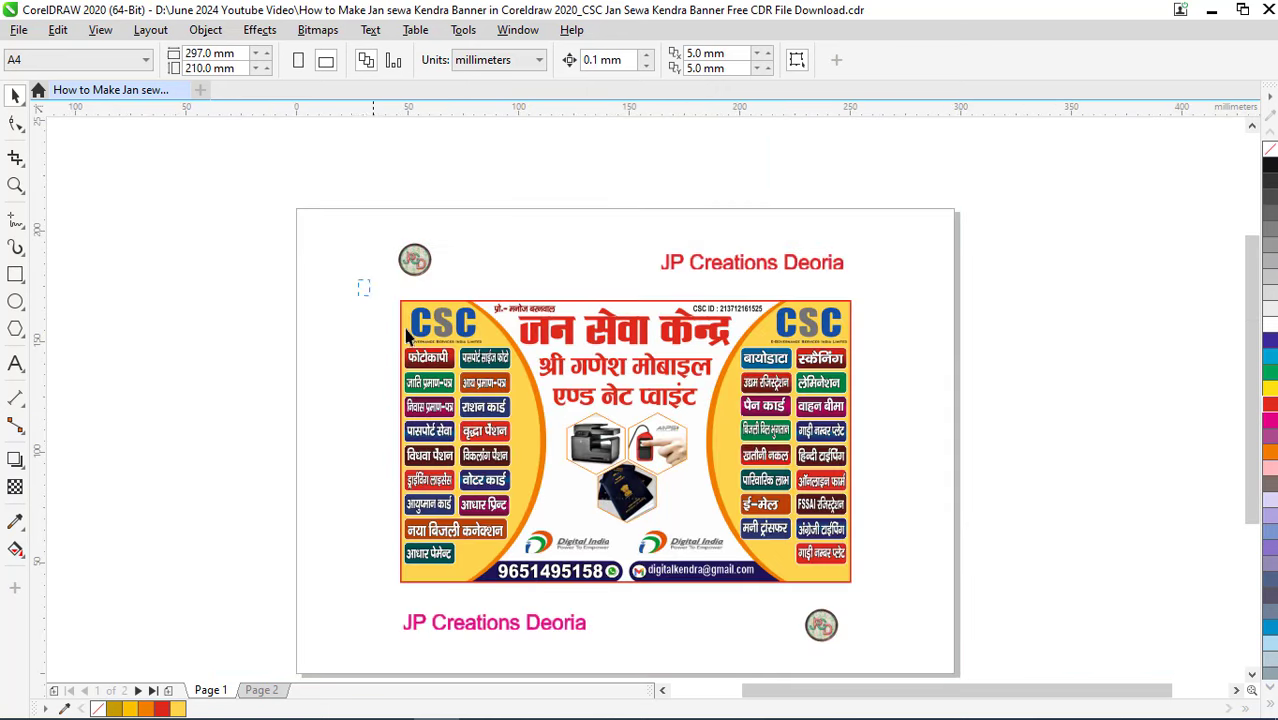
drag(360, 280, 916, 596)
key(shift+F2)
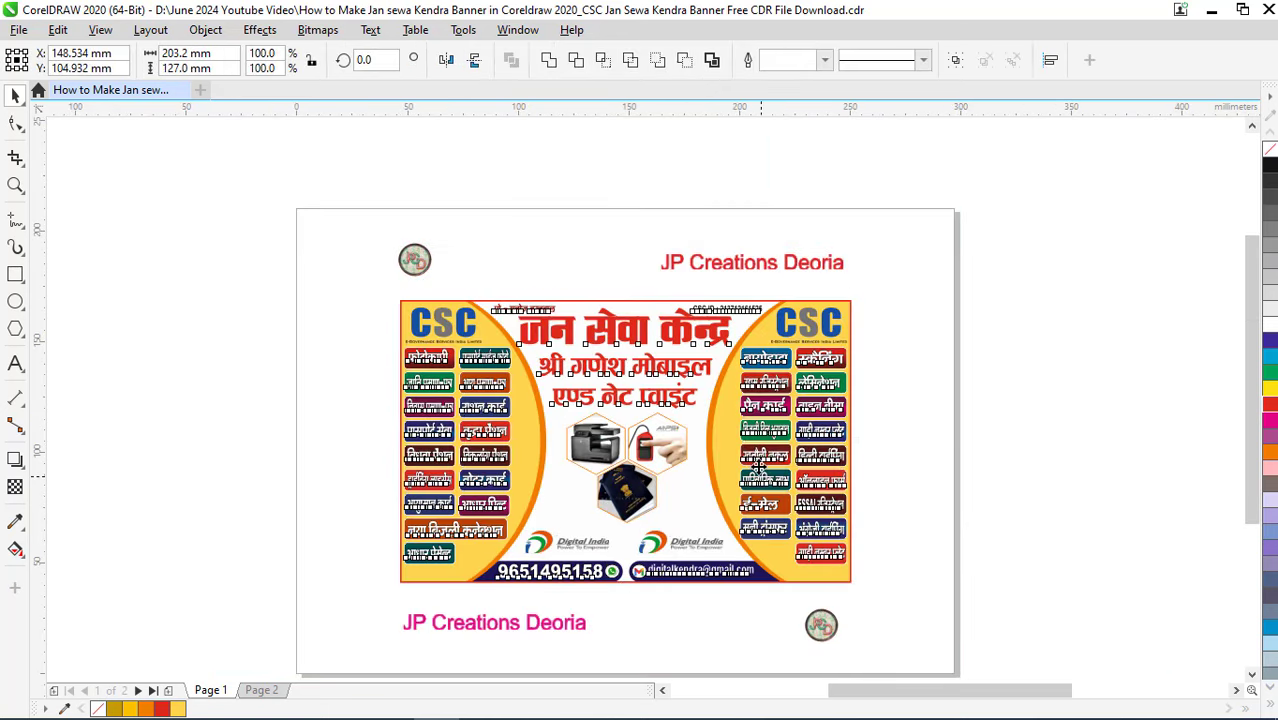
Insert डिजिटल before केन्द्र in the main heading
key(Escape)
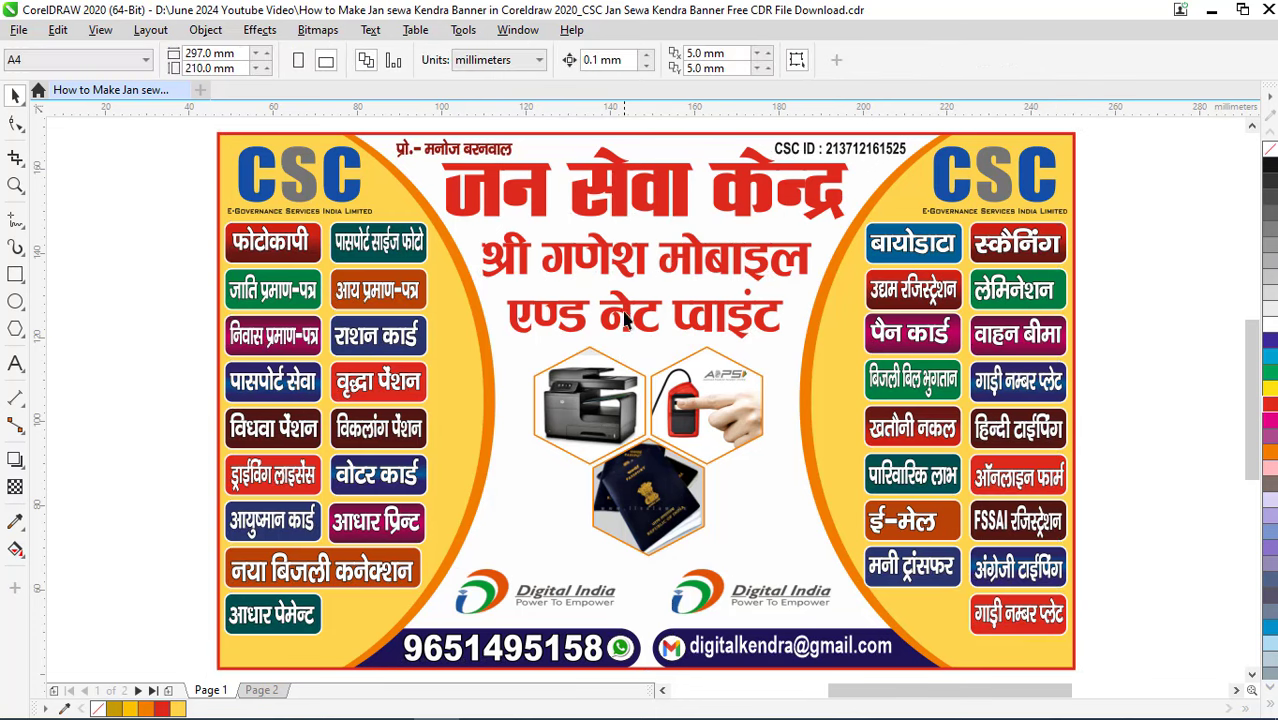
scroll(627, 320, down, 2)
scroll(630, 300, up, 2)
click(645, 262)
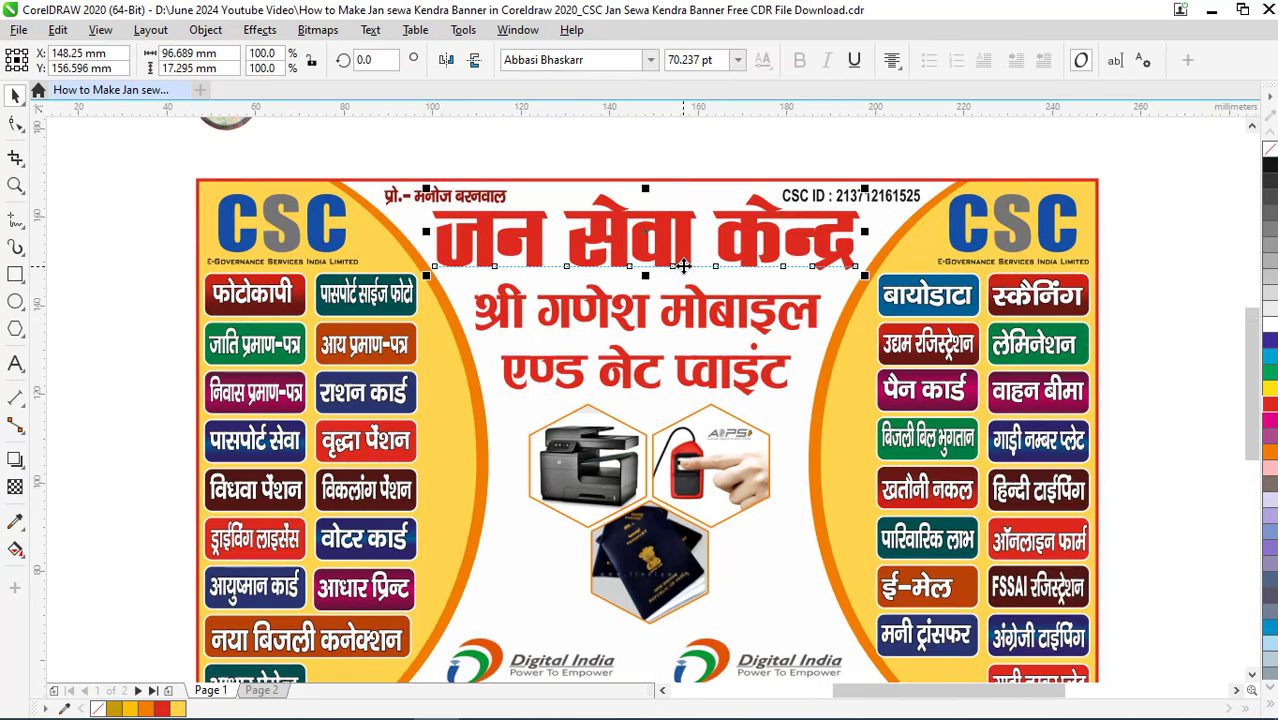
double_click(686, 266)
click(720, 265)
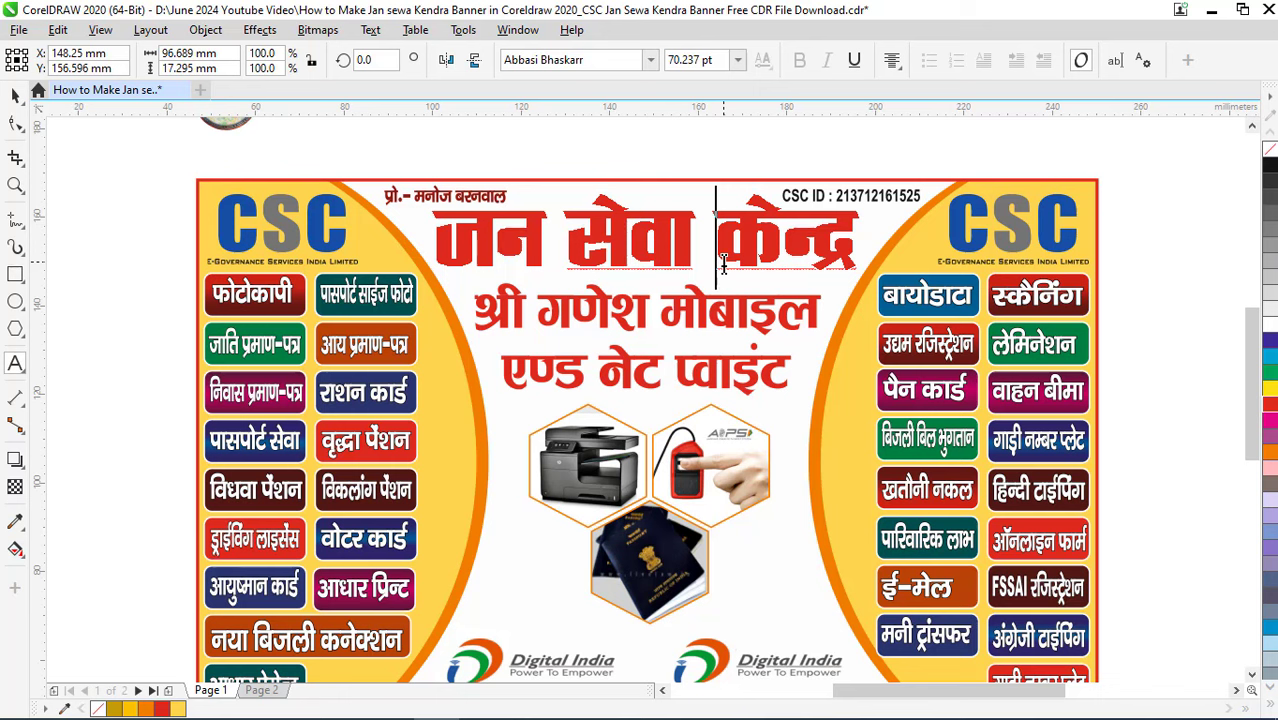
text(डि)
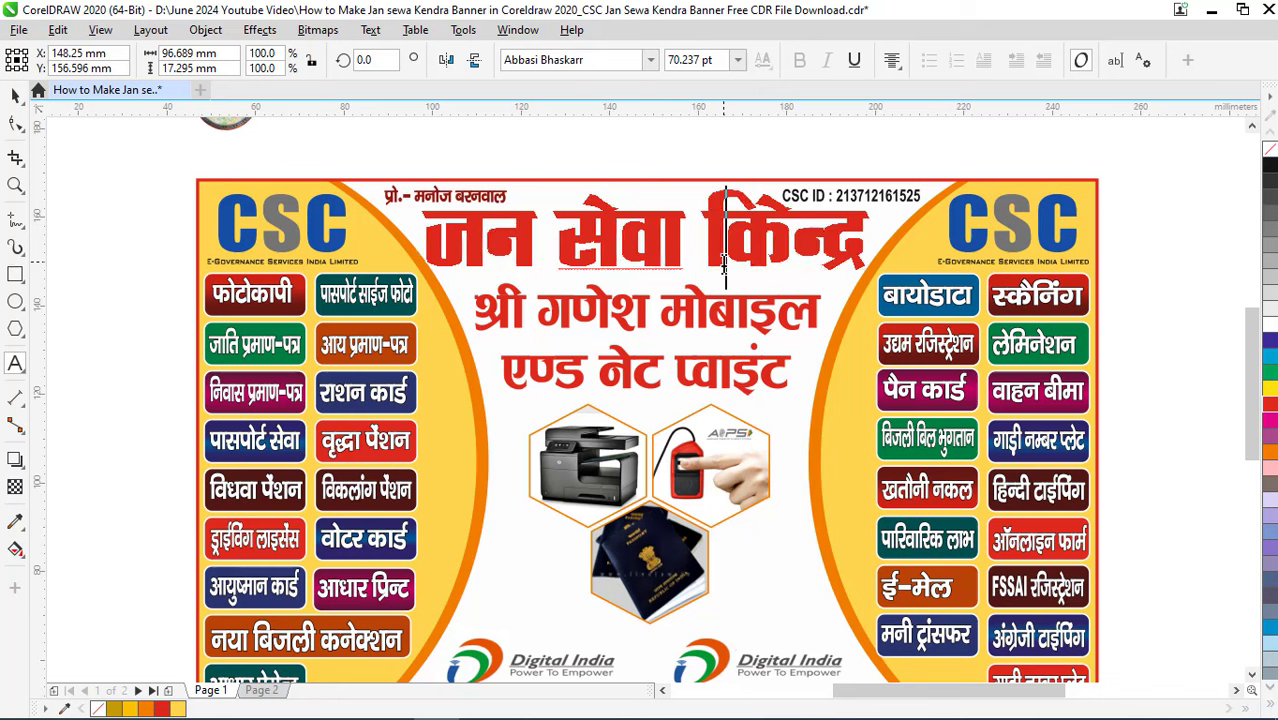
text(जिटल के)
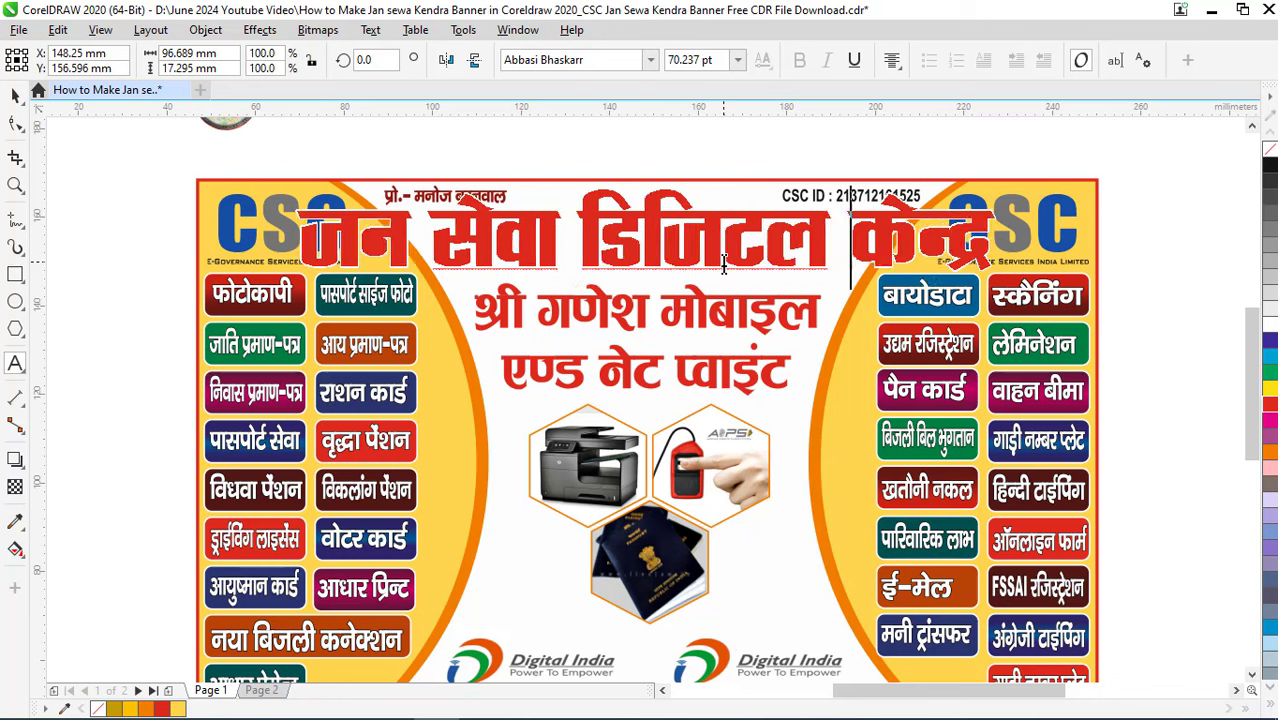
key(ctrl+space)
Undo the डिजिटल insertion so the heading reads जन सेवा किन्द्र again
scroll(722, 245, up, 3)
scroll(653, 465, up, 2)
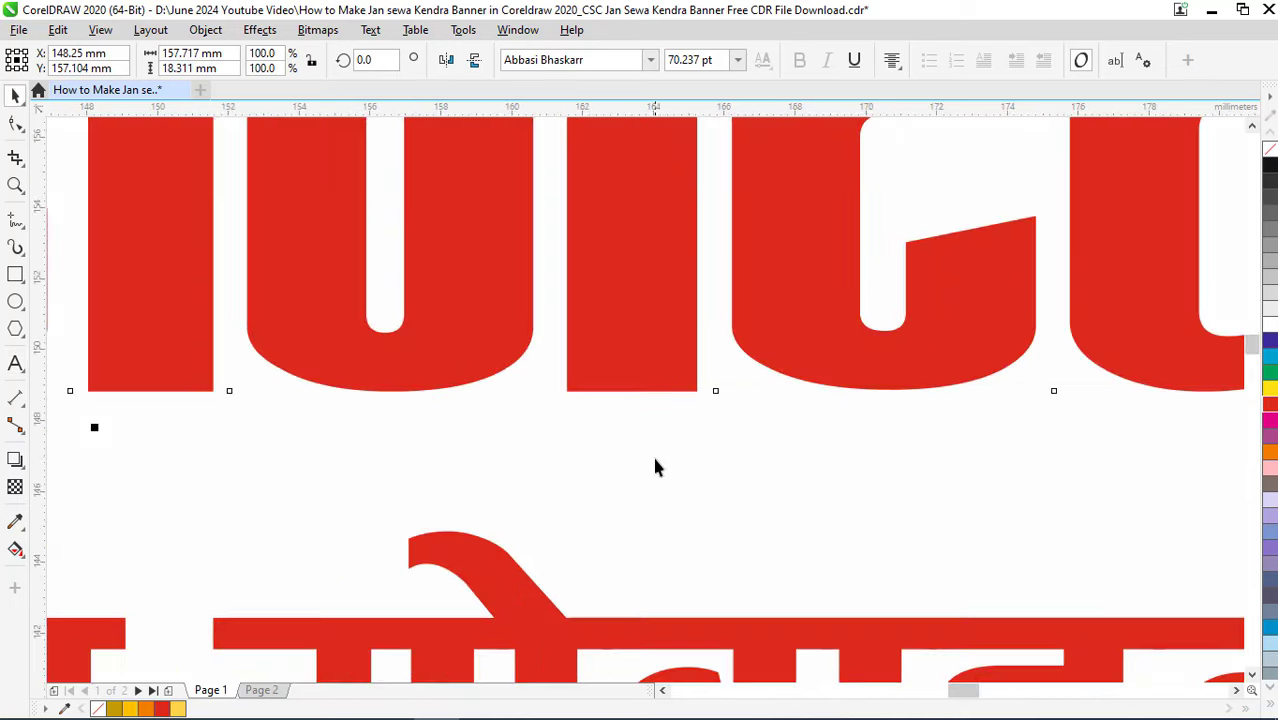
scroll(756, 413, down, 3)
scroll(756, 413, up, 2)
scroll(756, 413, down, 2)
key(ctrl+z)
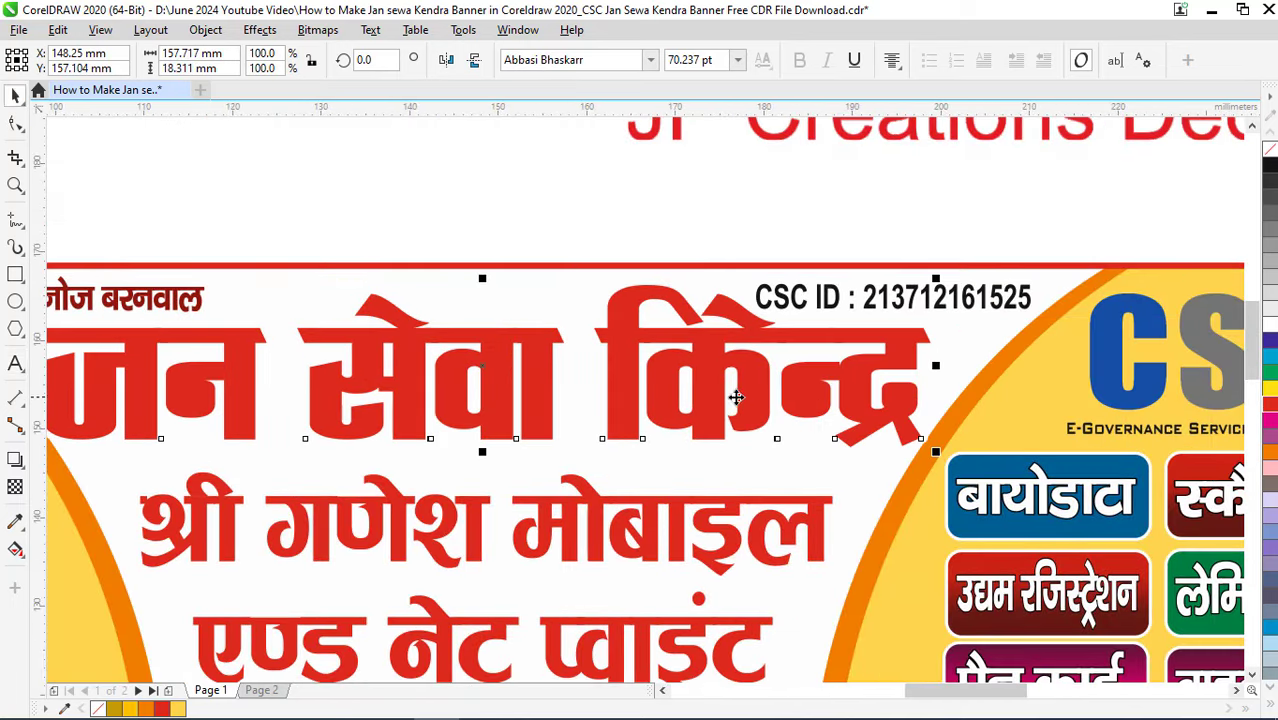
click(555, 237)
scroll(621, 325, down, 2)
scroll(574, 363, down, 1)
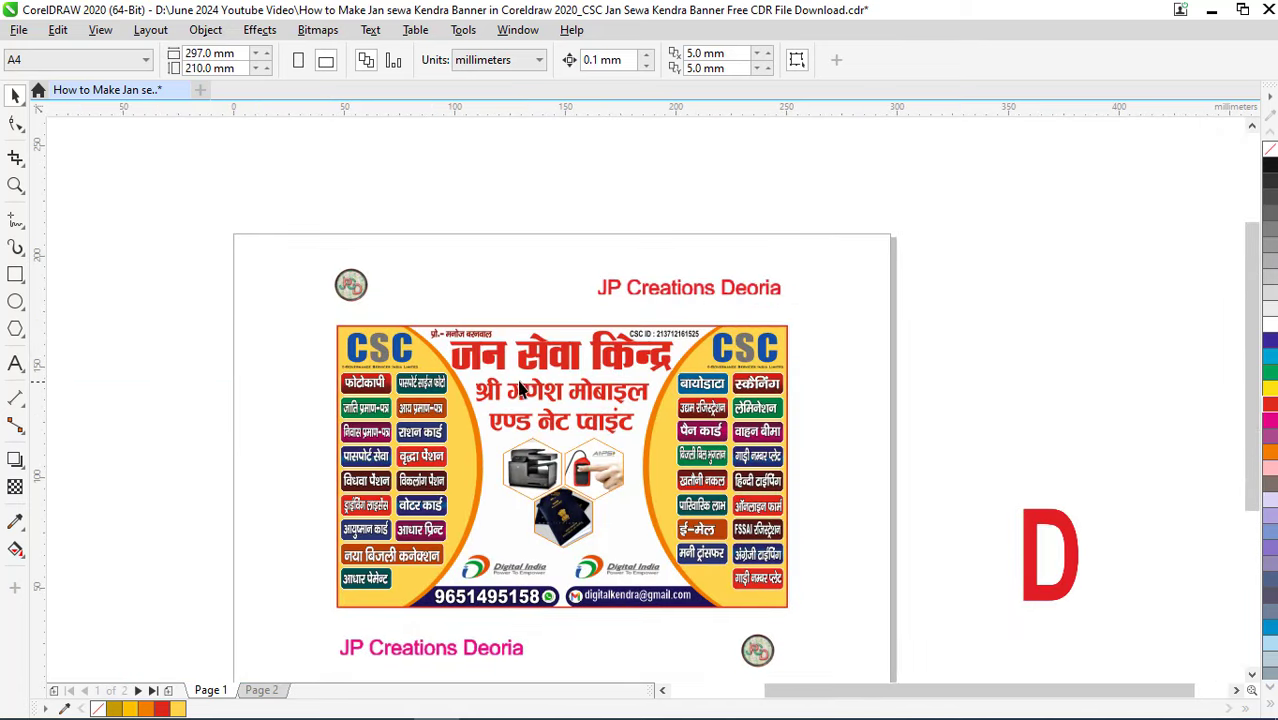
Replace the proprietor's surname above the heading with वर्मा
scroll(476, 345, up, 3)
click(458, 296)
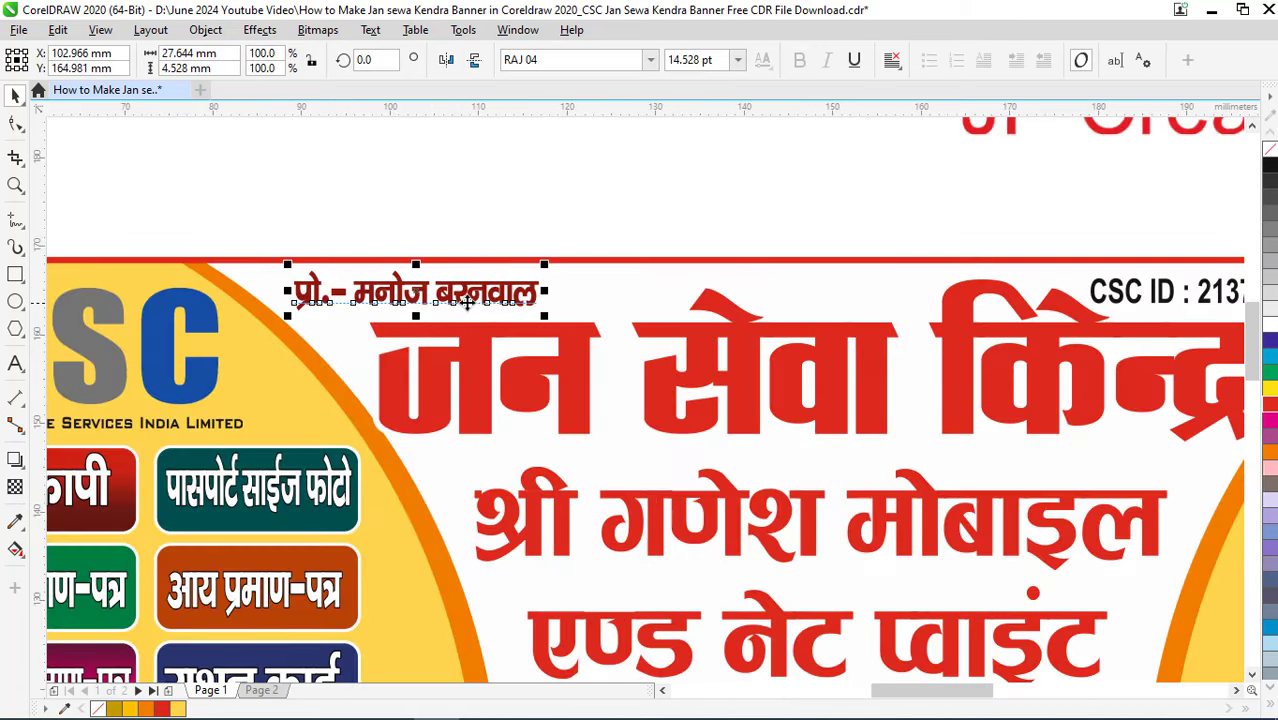
double_click(469, 304)
drag(434, 296, 579, 302)
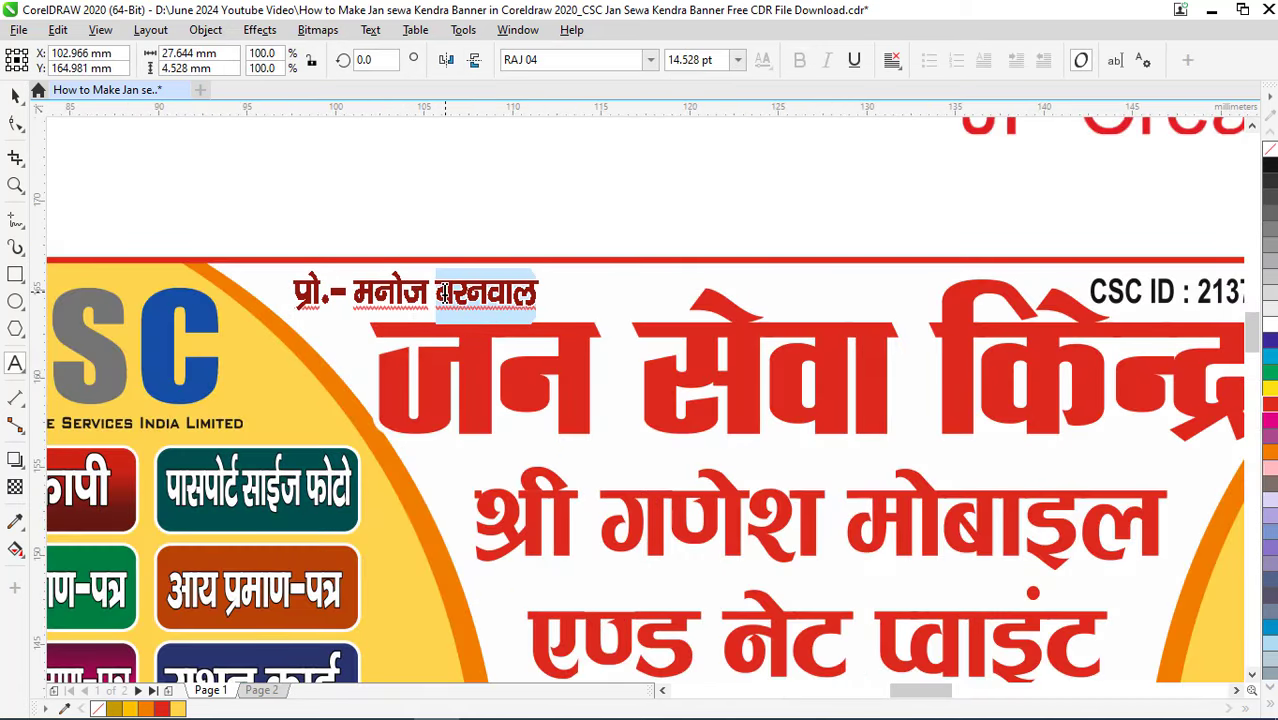
scroll(443, 291, up, 3)
text(वर्मा)
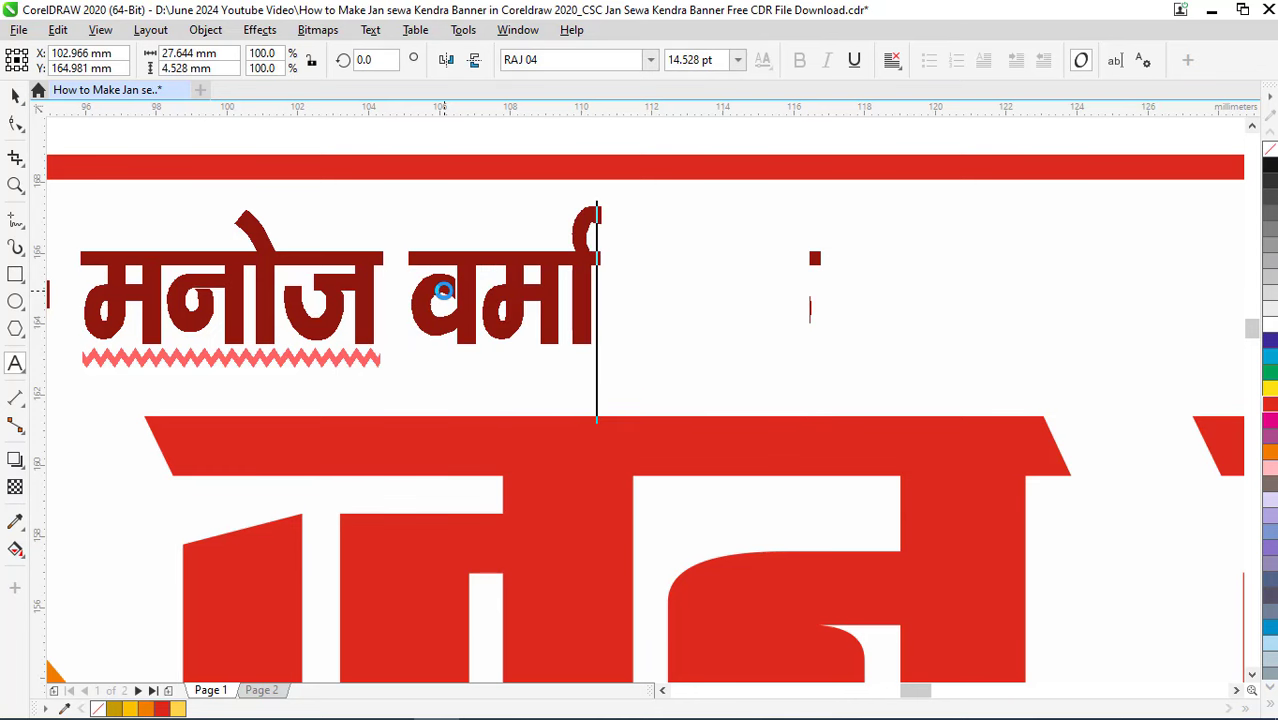
key(ctrl+space)
scroll(443, 291, down, 2)
scroll(461, 219, down, 2)
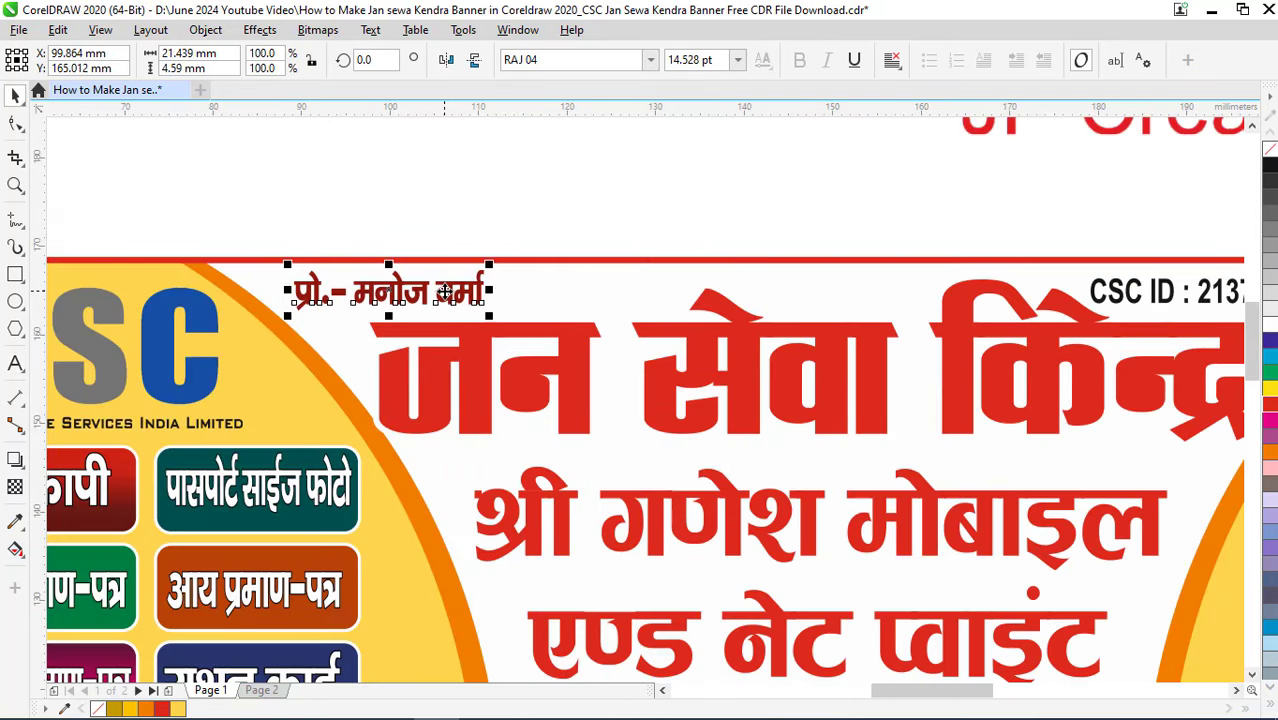
click(461, 219)
Enlarge the proprietor's name line slightly
click(465, 299)
scroll(466, 300, up, 2)
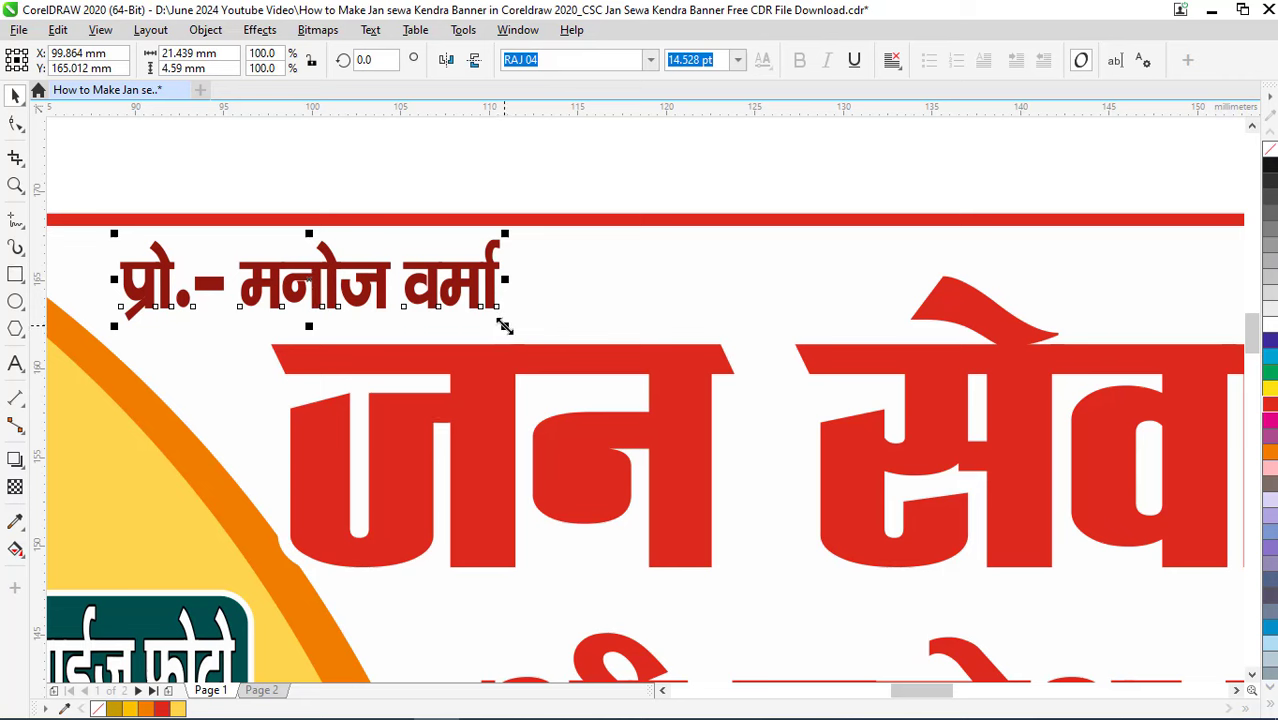
drag(504, 326, 534, 334)
scroll(447, 287, down, 4)
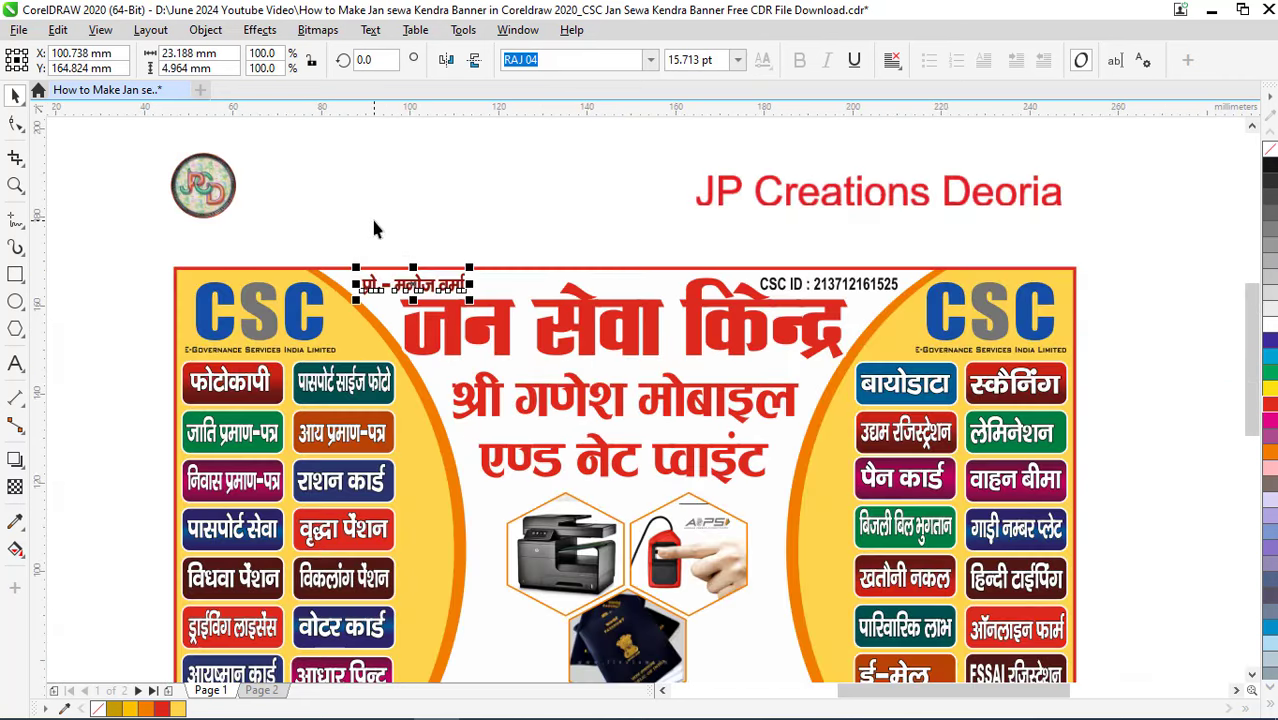
click(374, 229)
scroll(418, 240, down, 2)
Select the whole banner and zoom so it fills the window
mouse_move(285, 245)
mouse_down()
mouse_move(497, 414)
mouse_move(808, 559)
mouse_up()
key(shift+F2)
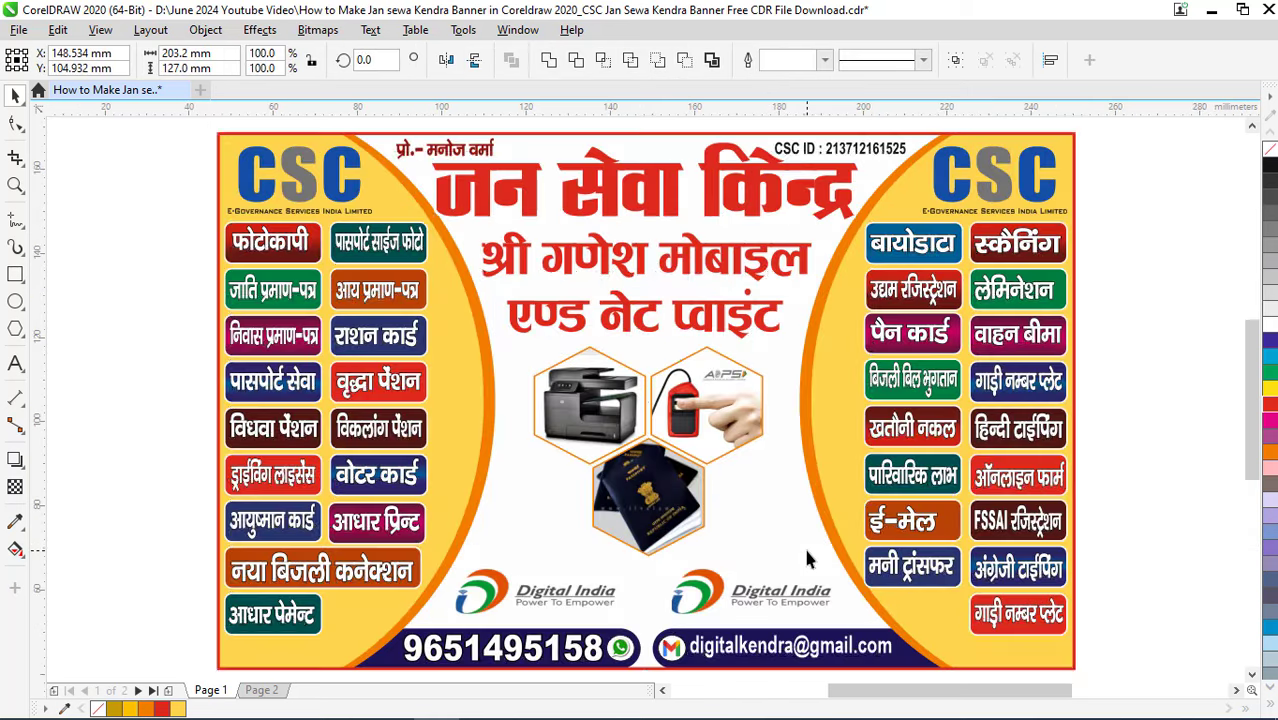
click(1160, 487)
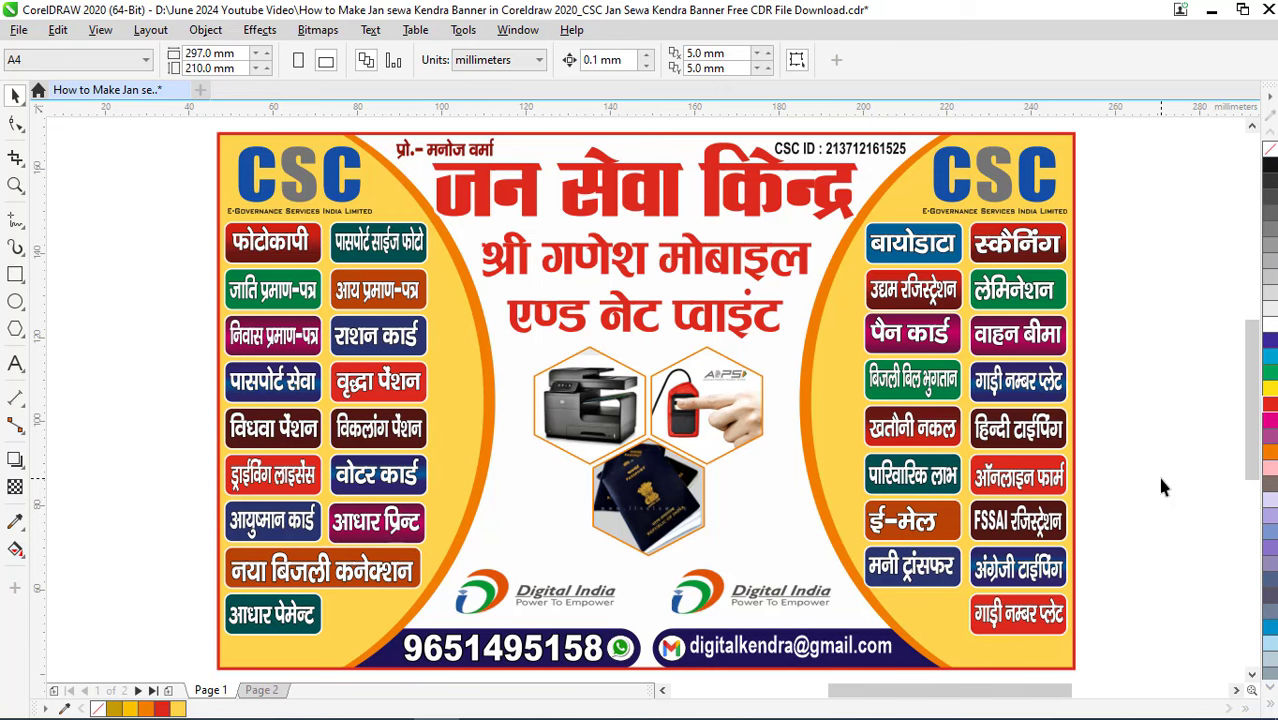
Narrow the जन सेवा किन्द्र heading slightly from its left side
scroll(565, 385, down, 2)
click(603, 285)
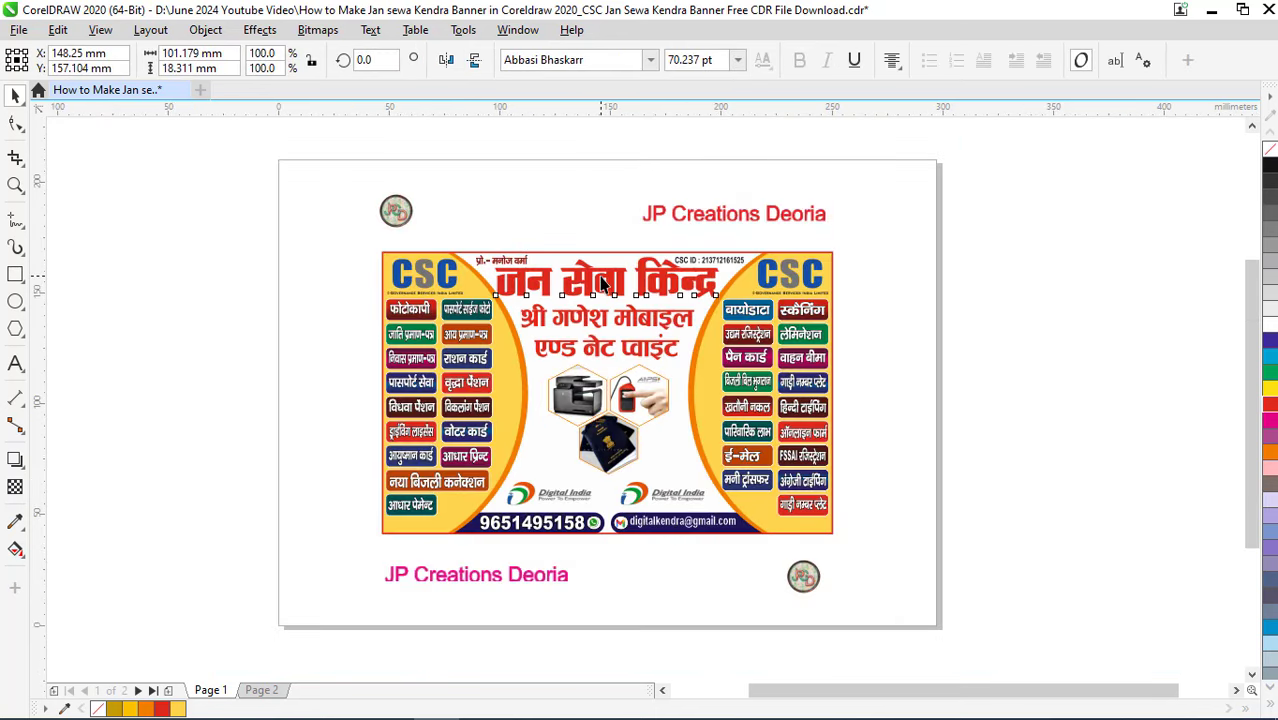
scroll(600, 285, up, 2)
scroll(590, 268, up, 2)
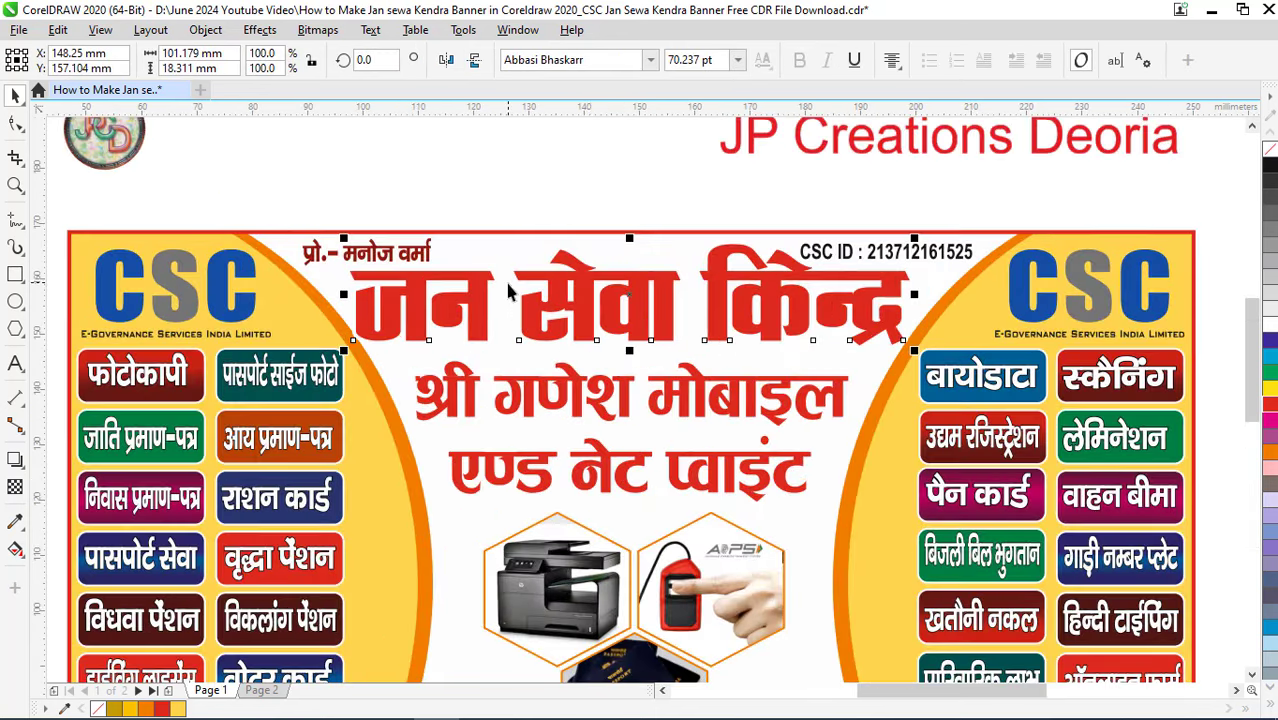
scroll(278, 340, up, 1)
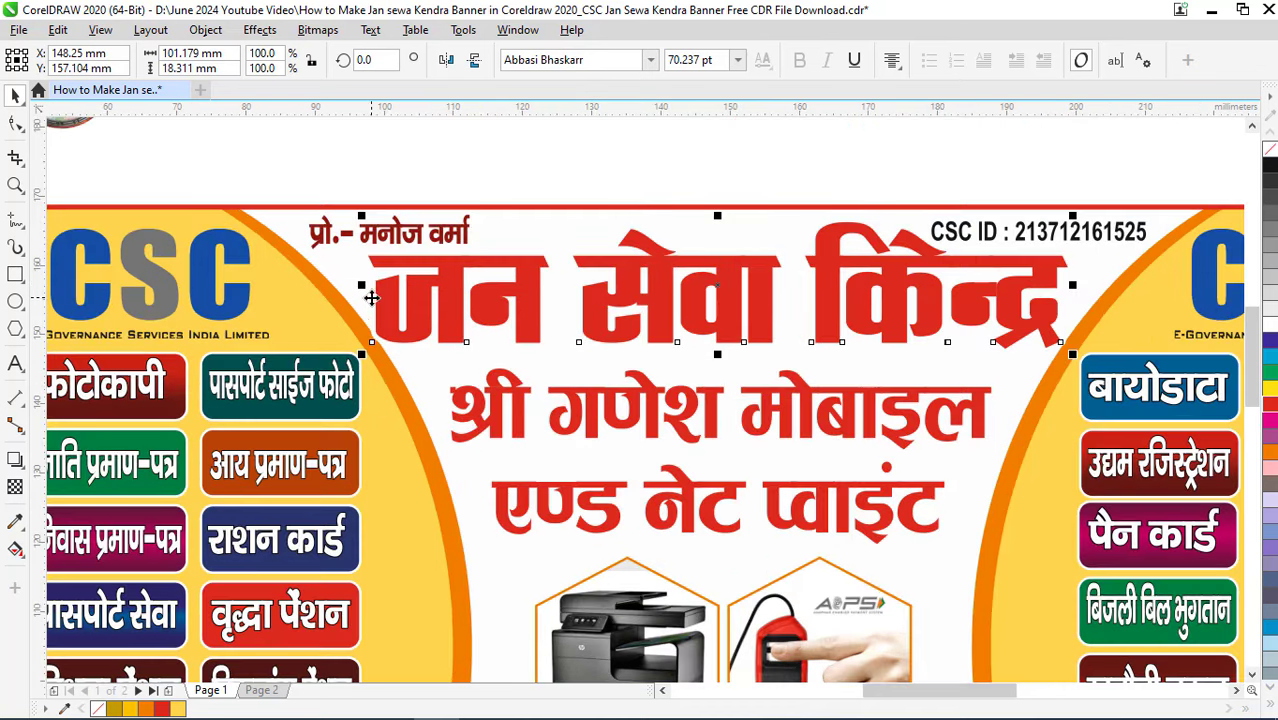
drag(361, 285, 374, 294)
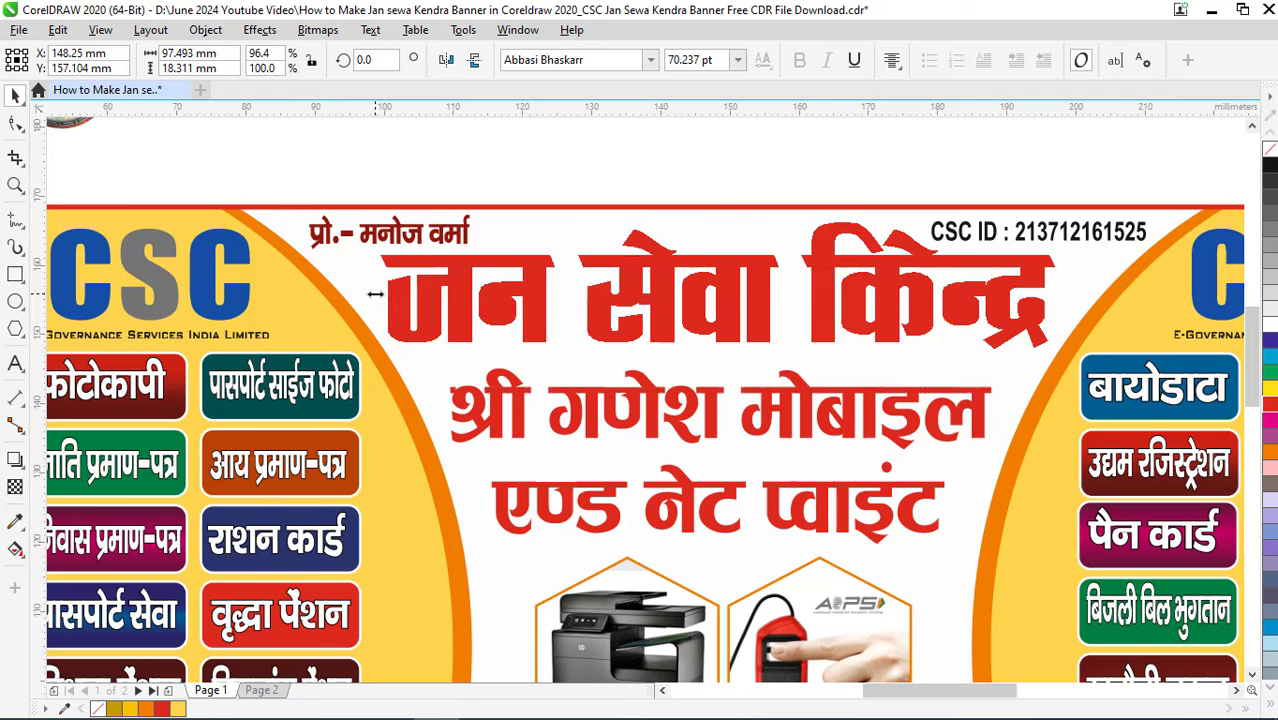
Select both subtitle lines, श्री गणेश मोबाइल and एण्ड नेट प्वाइंट
click(567, 432)
click(568, 524)
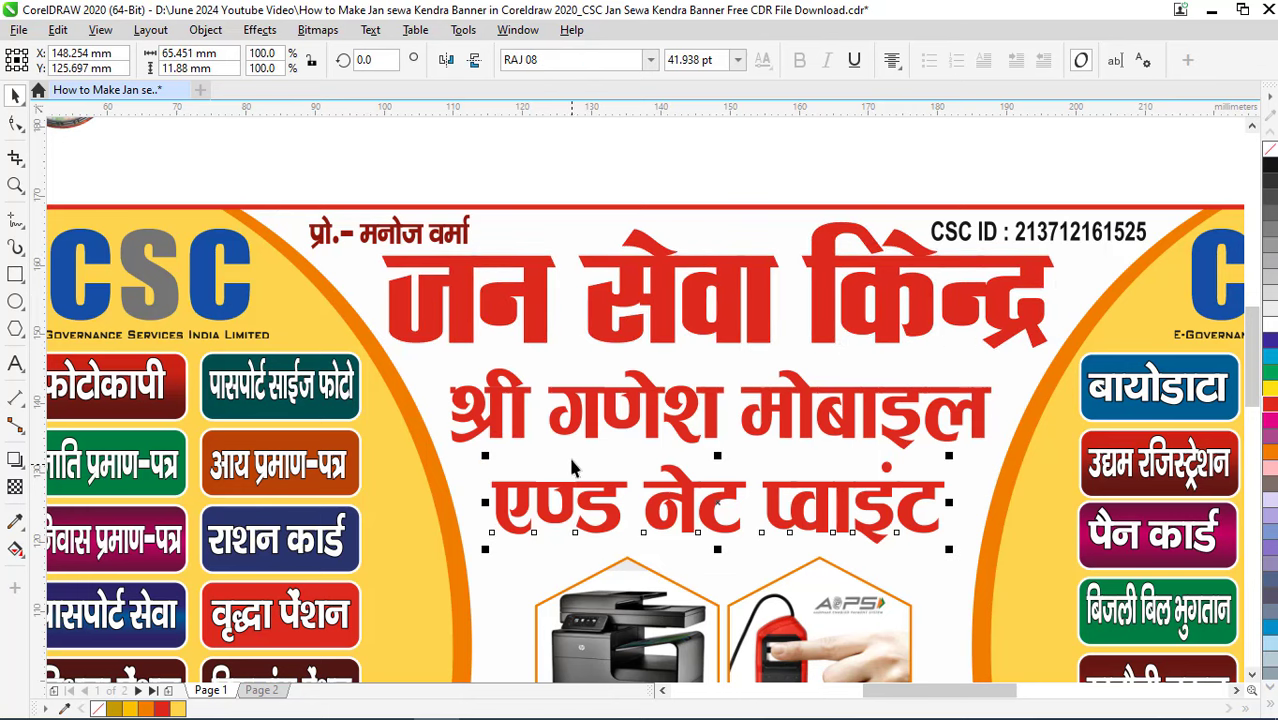
scroll(570, 468, down, 4)
scroll(632, 479, down, 1)
scroll(632, 479, up, 1)
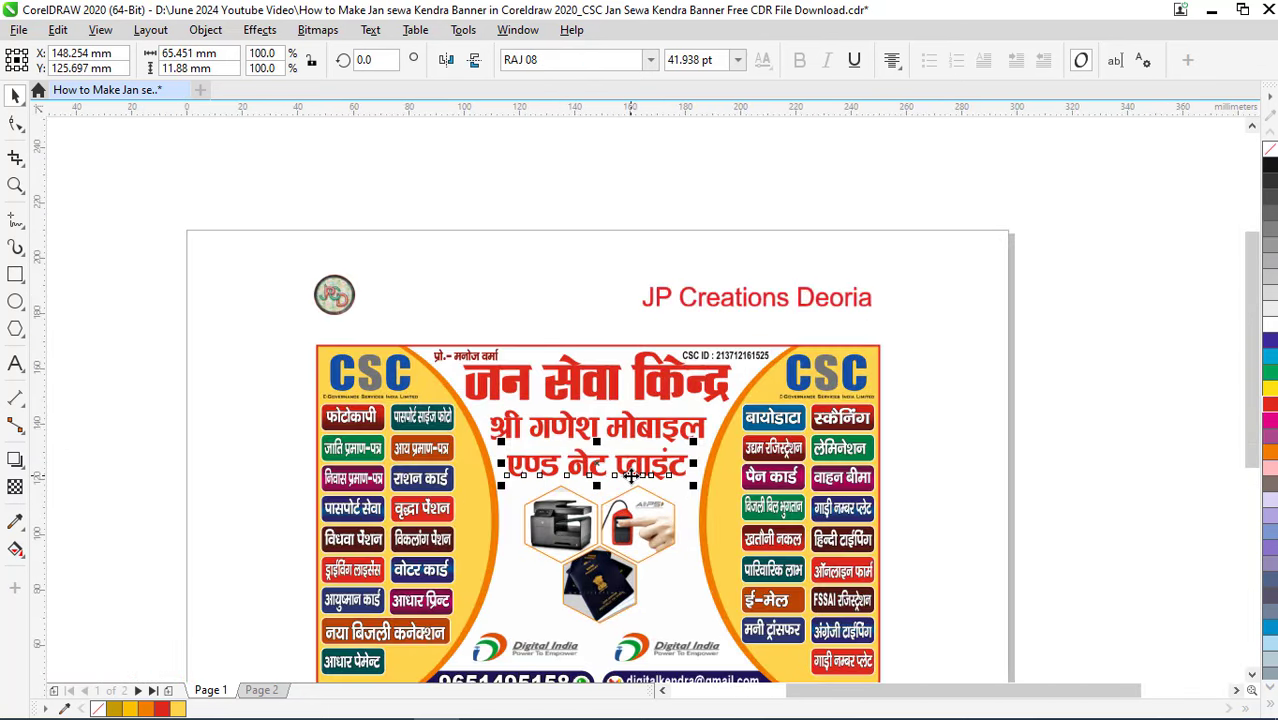
scroll(625, 483, up, 1)
scroll(619, 482, up, 1)
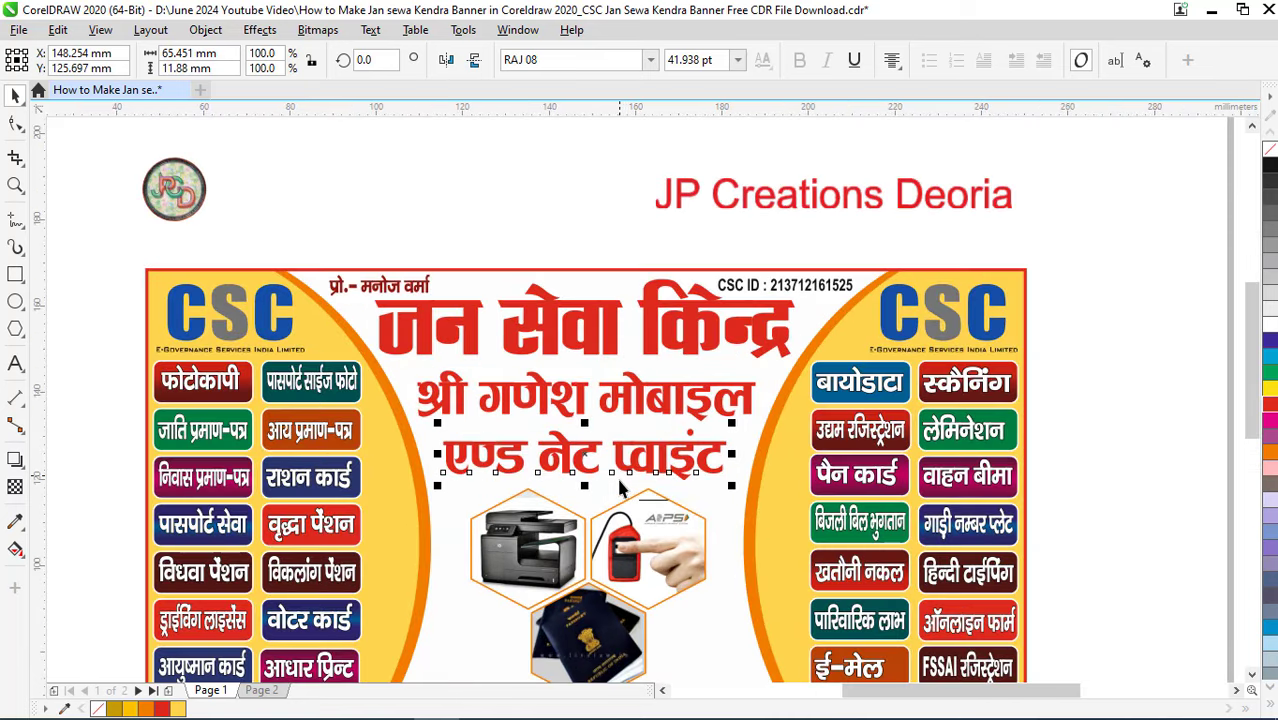
shift+click(563, 420)
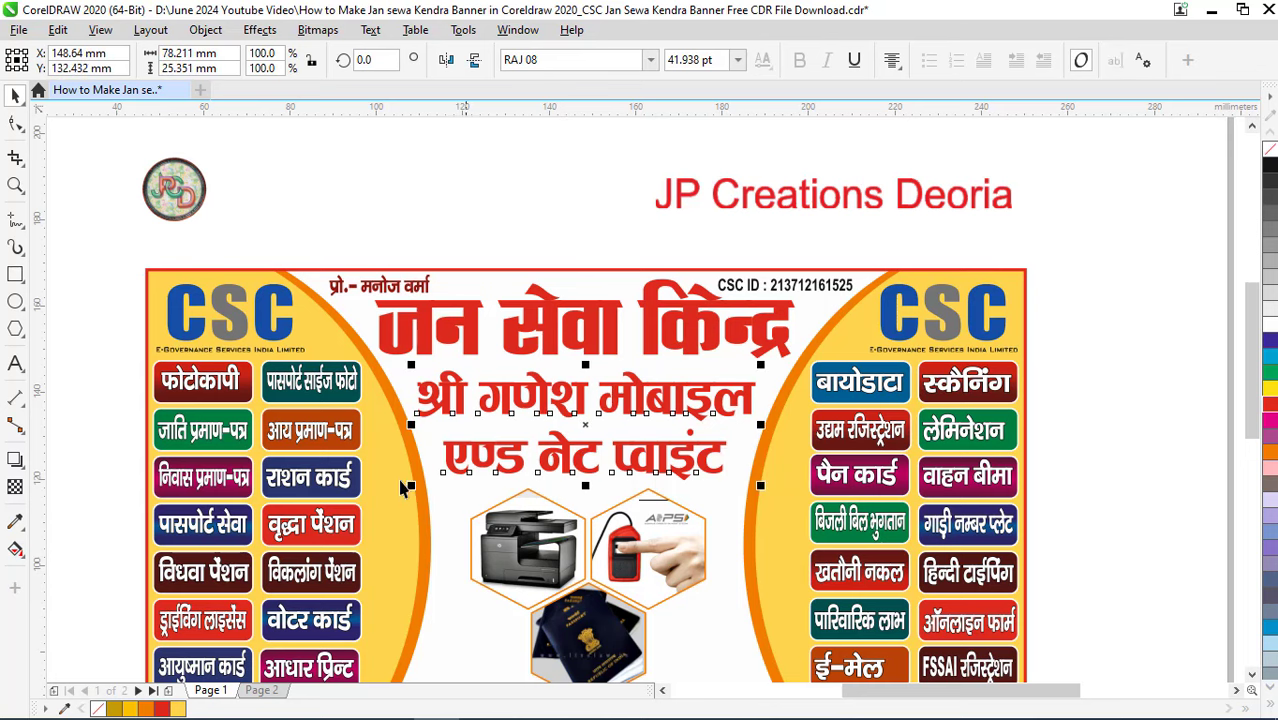
scroll(377, 493, up, 1)
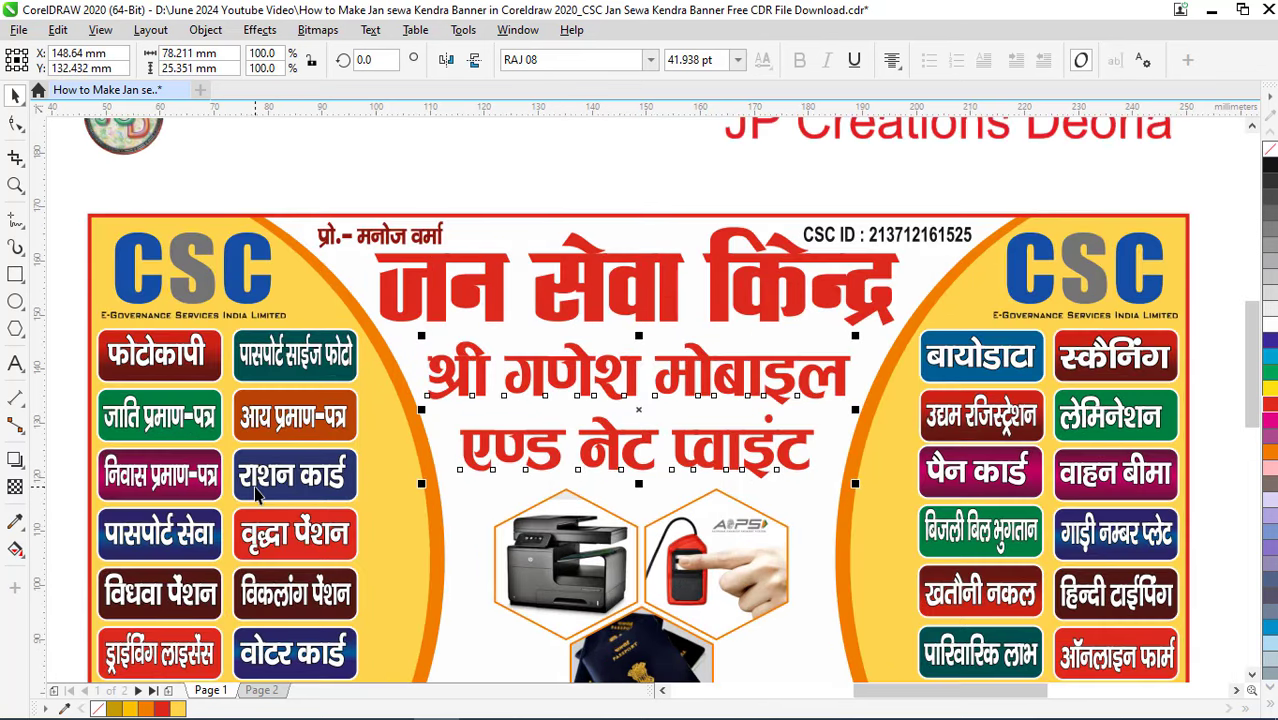
scroll(258, 493, up, 1)
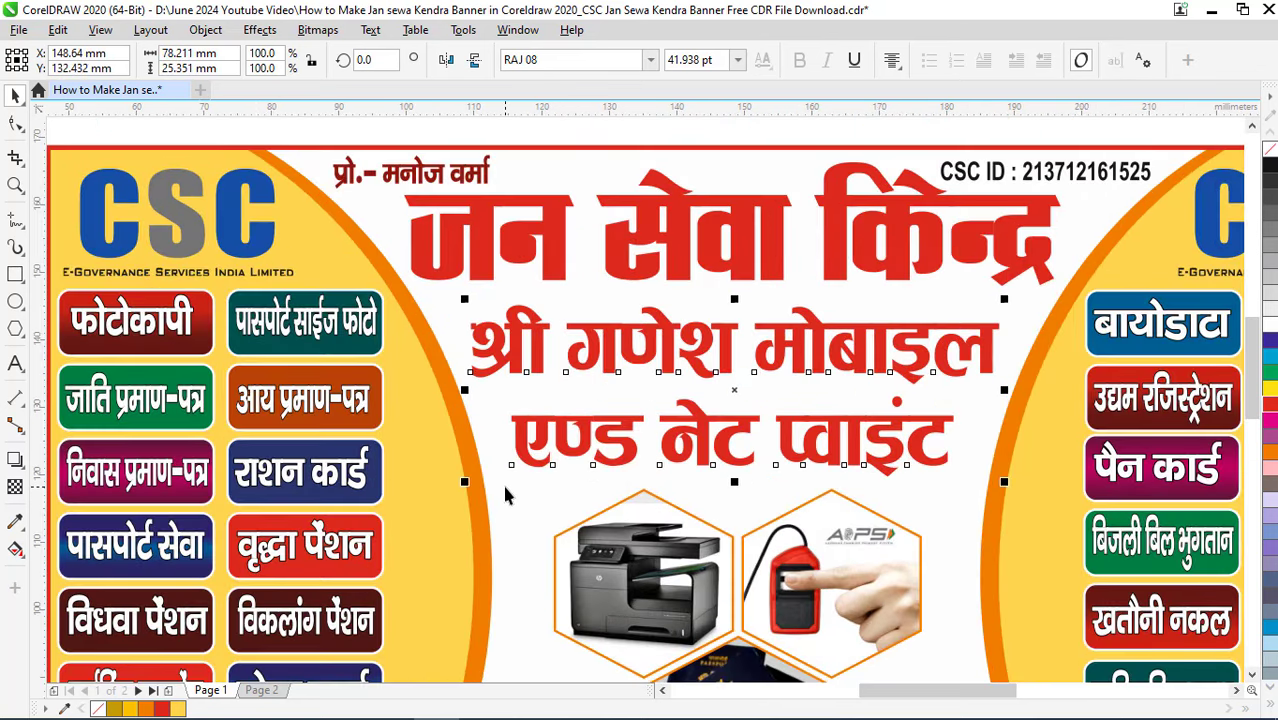
Copy the fill from a dark blue service button onto the two subtitle lines
key(alt+e)
key(m)
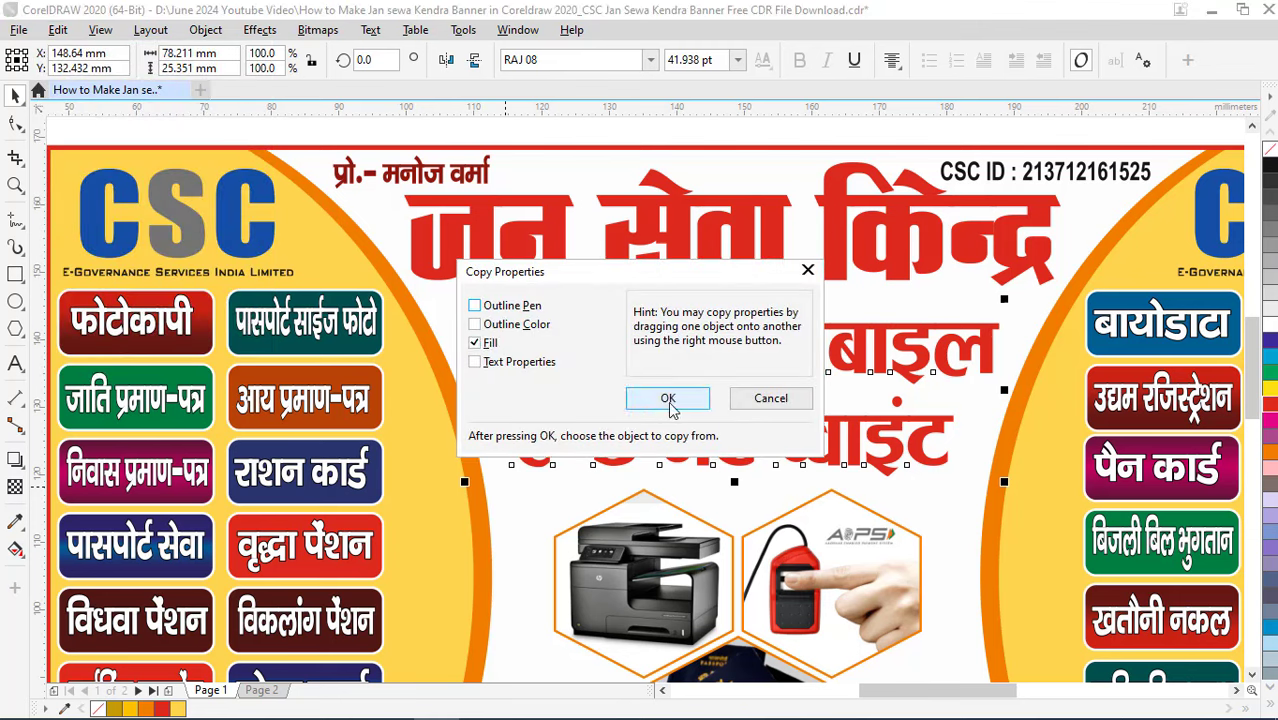
click(669, 400)
click(193, 566)
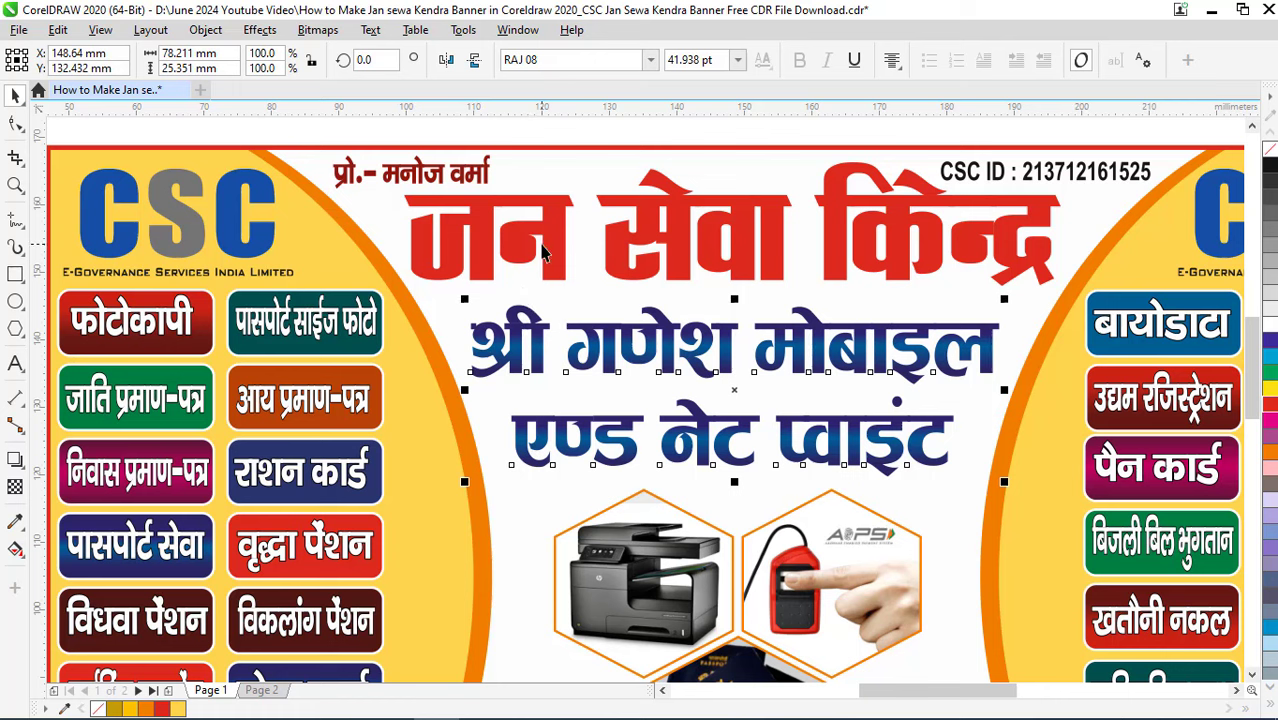
Copy the फोटोकापी button's dark red gradient fill onto the जन सेवा किन्द्र heading
click(542, 252)
click(58, 29)
click(114, 160)
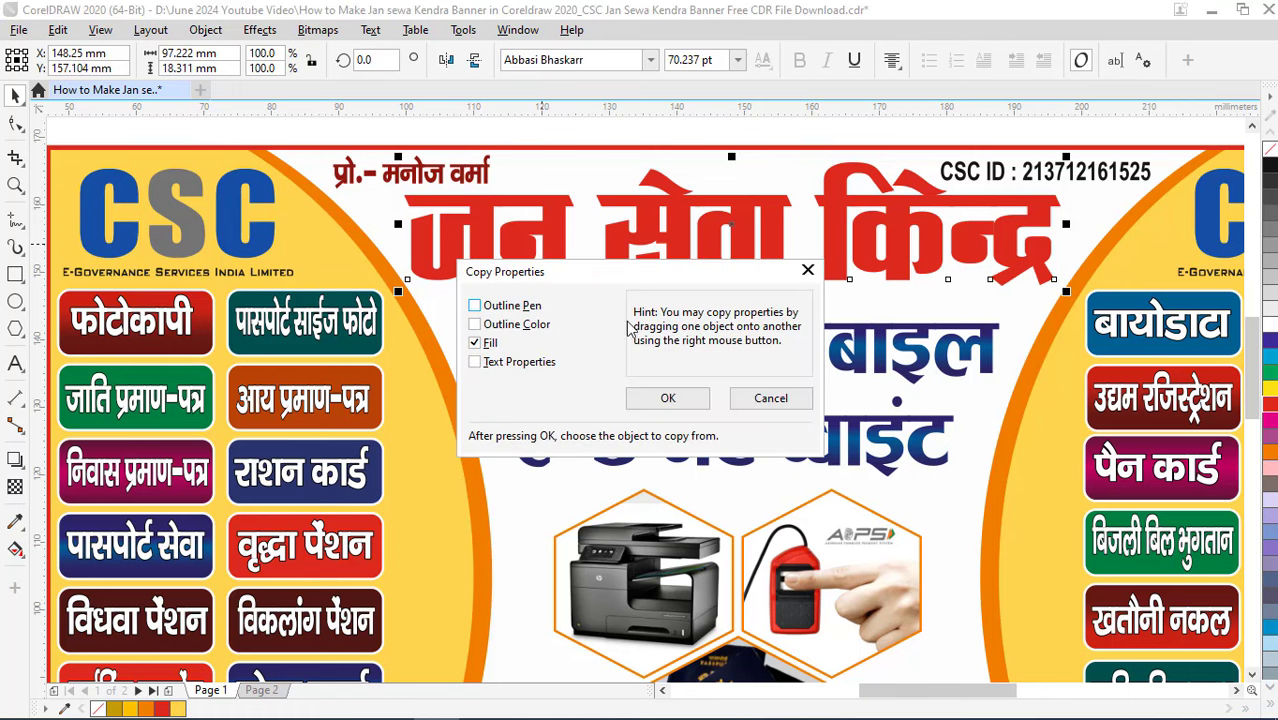
click(665, 398)
click(188, 343)
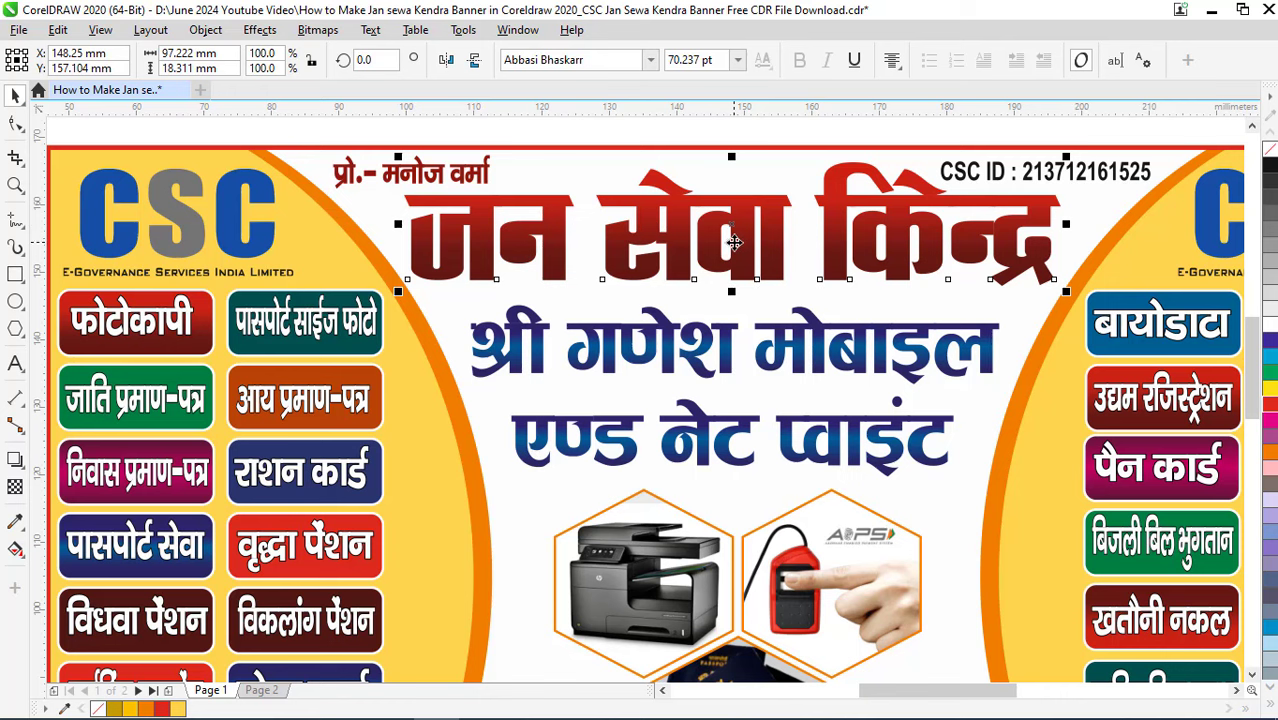
Shift the heading gradient's middle colour stop to 48%
key(F11)
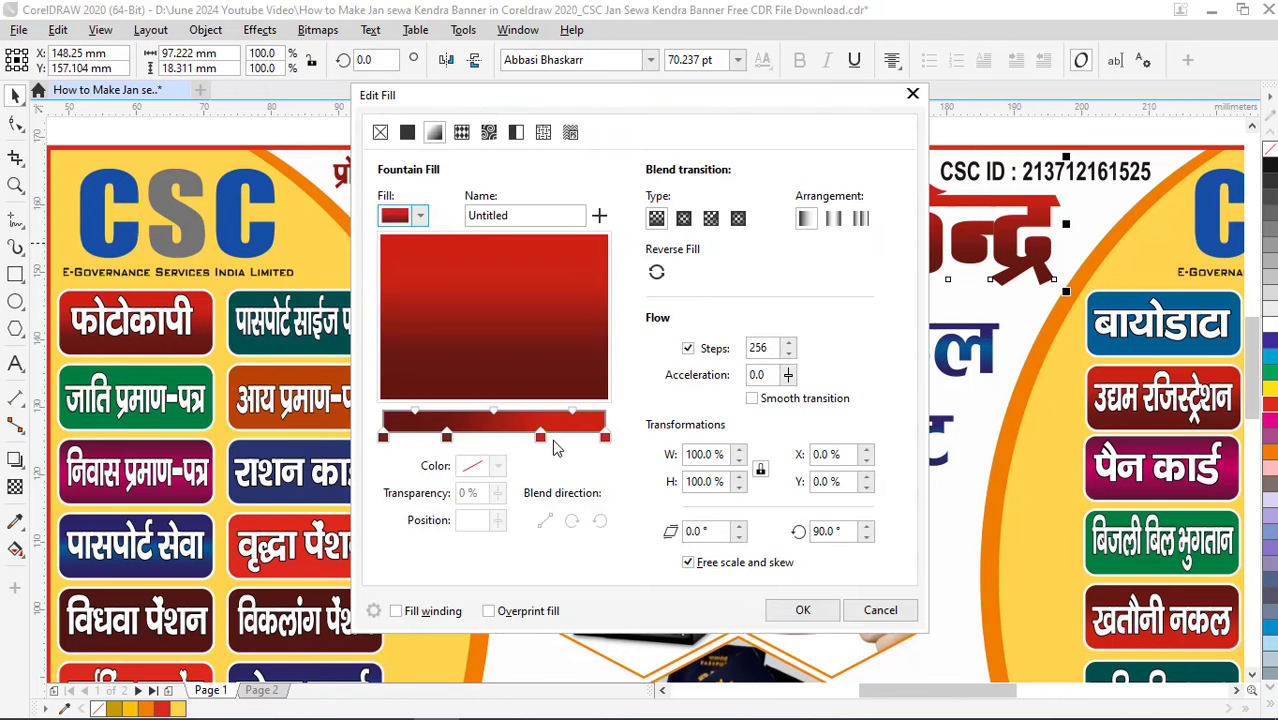
drag(541, 438, 488, 438)
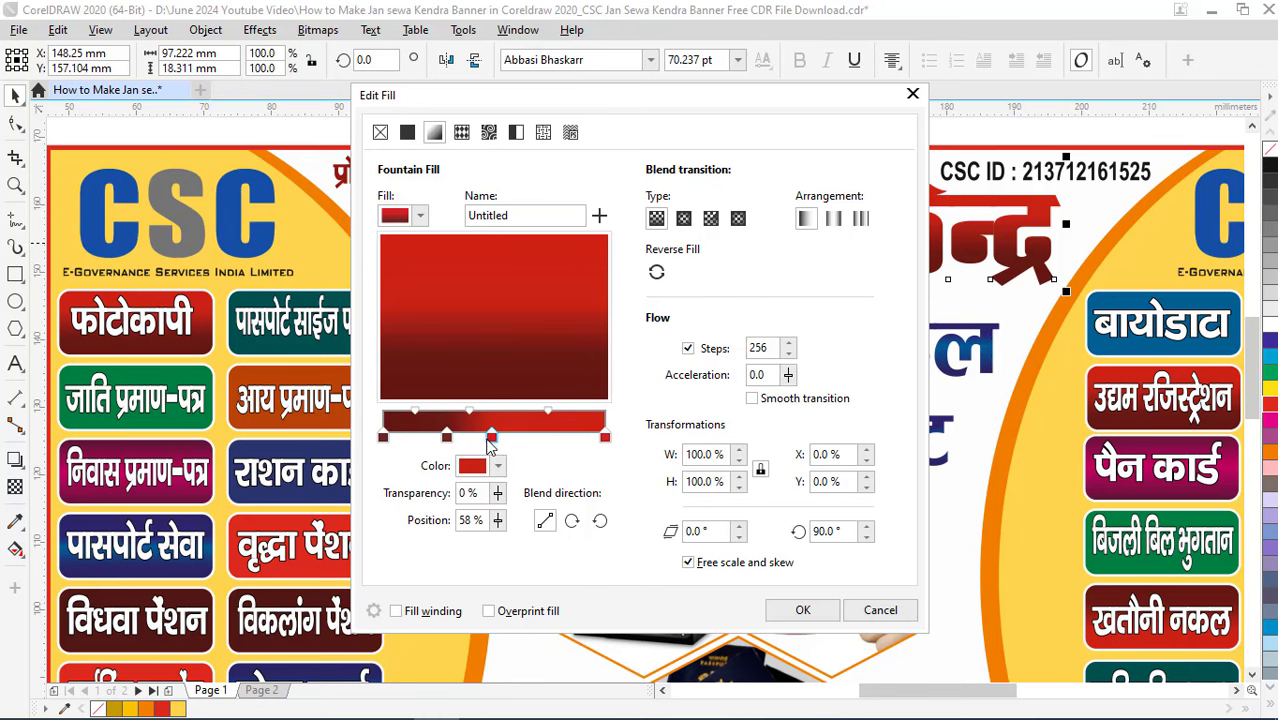
click(805, 609)
Zoom out to the whole page, then zoom so the banner fills the window
key(F4)
click(539, 236)
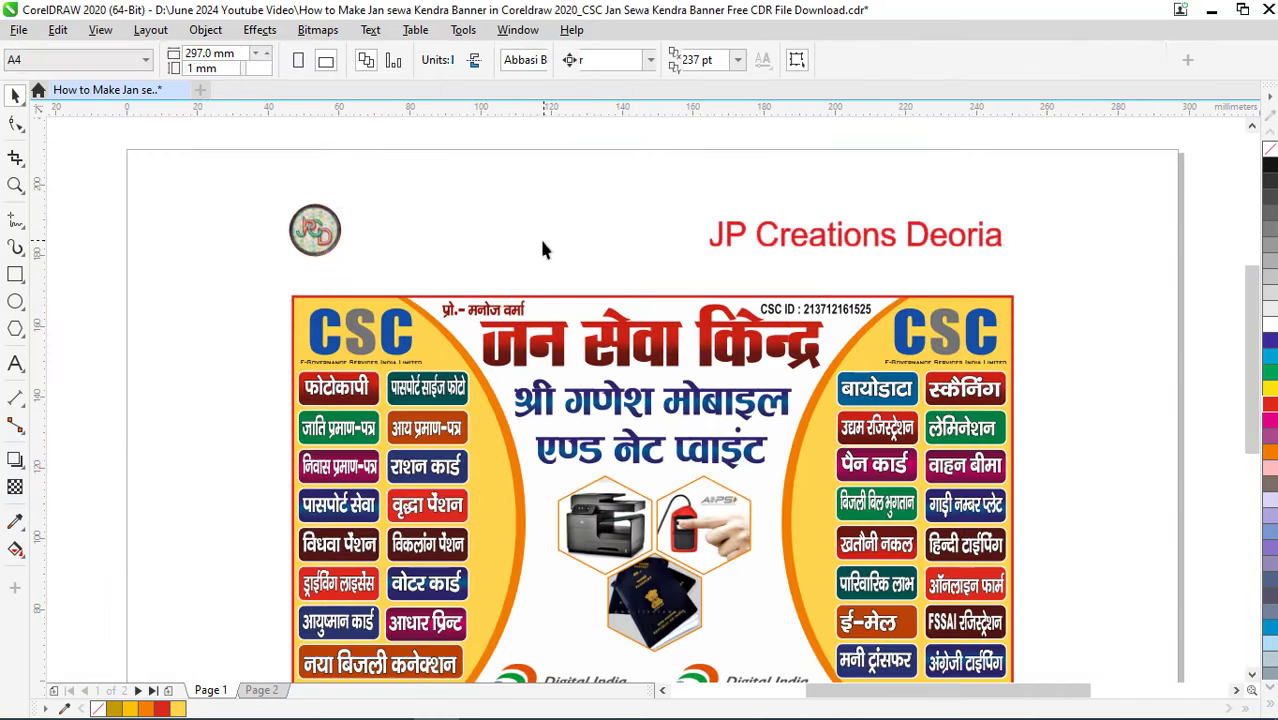
key(shift+F4)
drag(386, 290, 808, 530)
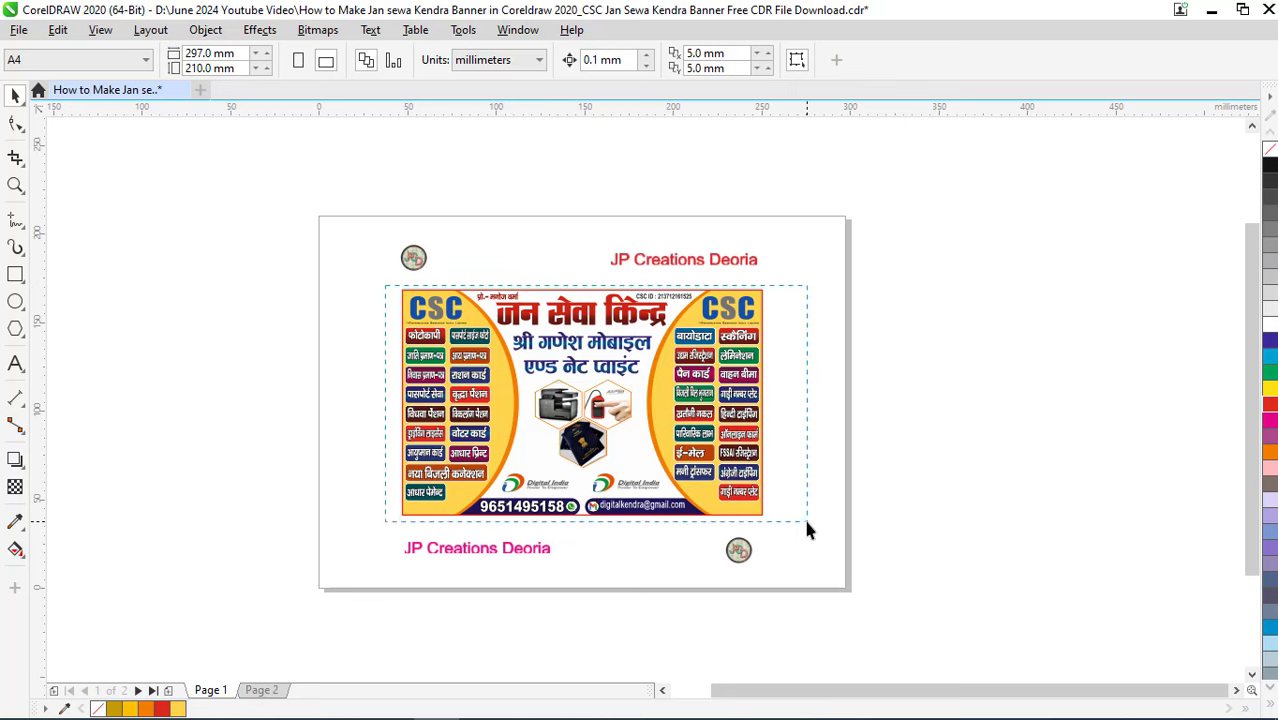
key(shift+F2)
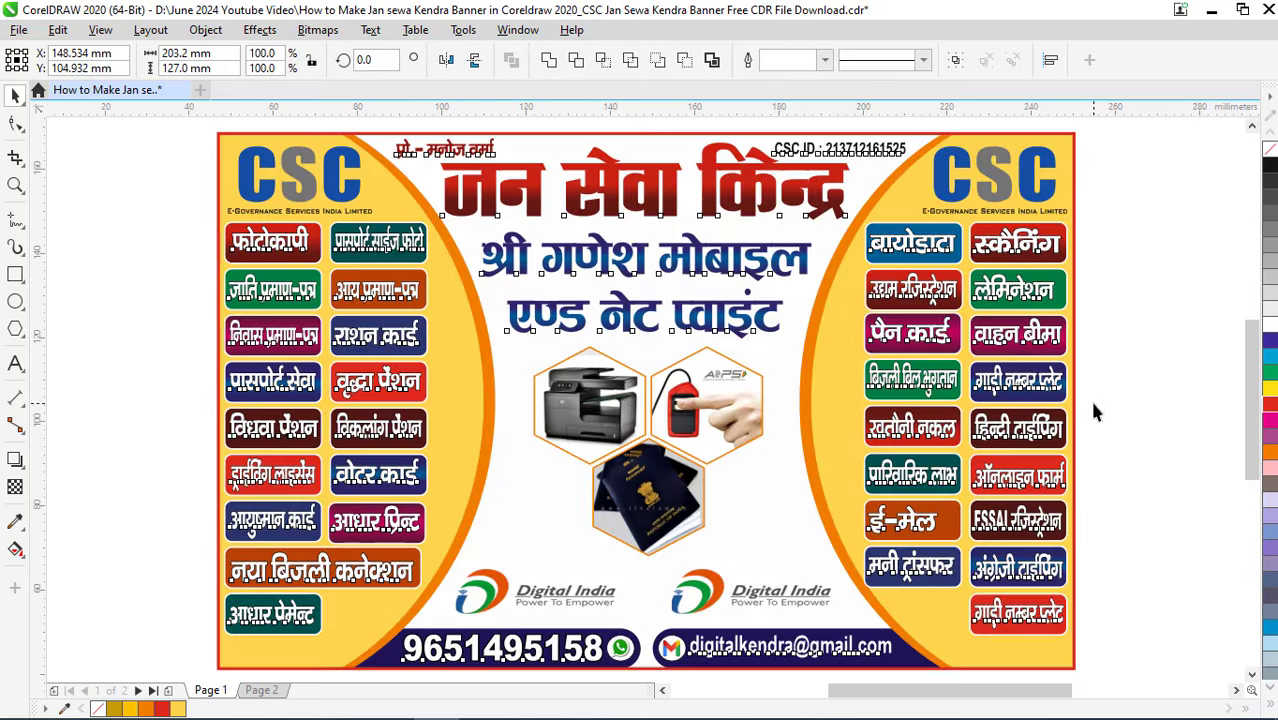
click(1093, 410)
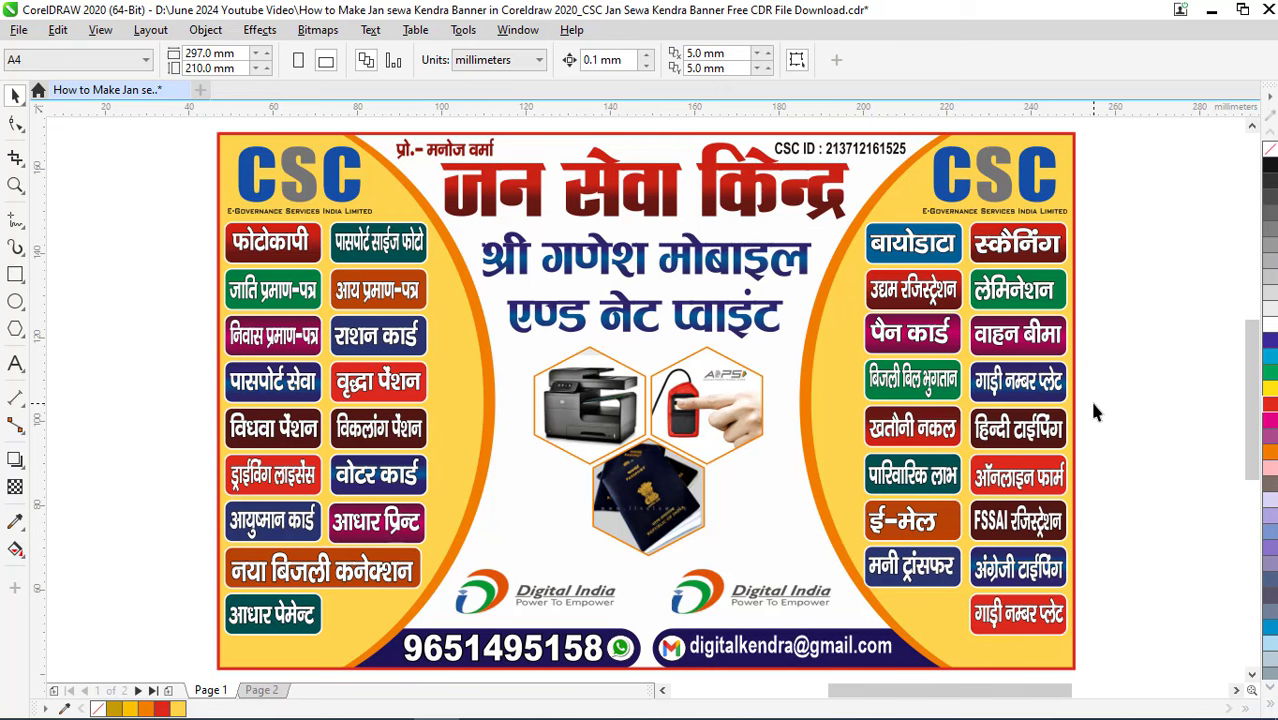
key(shift+F4)
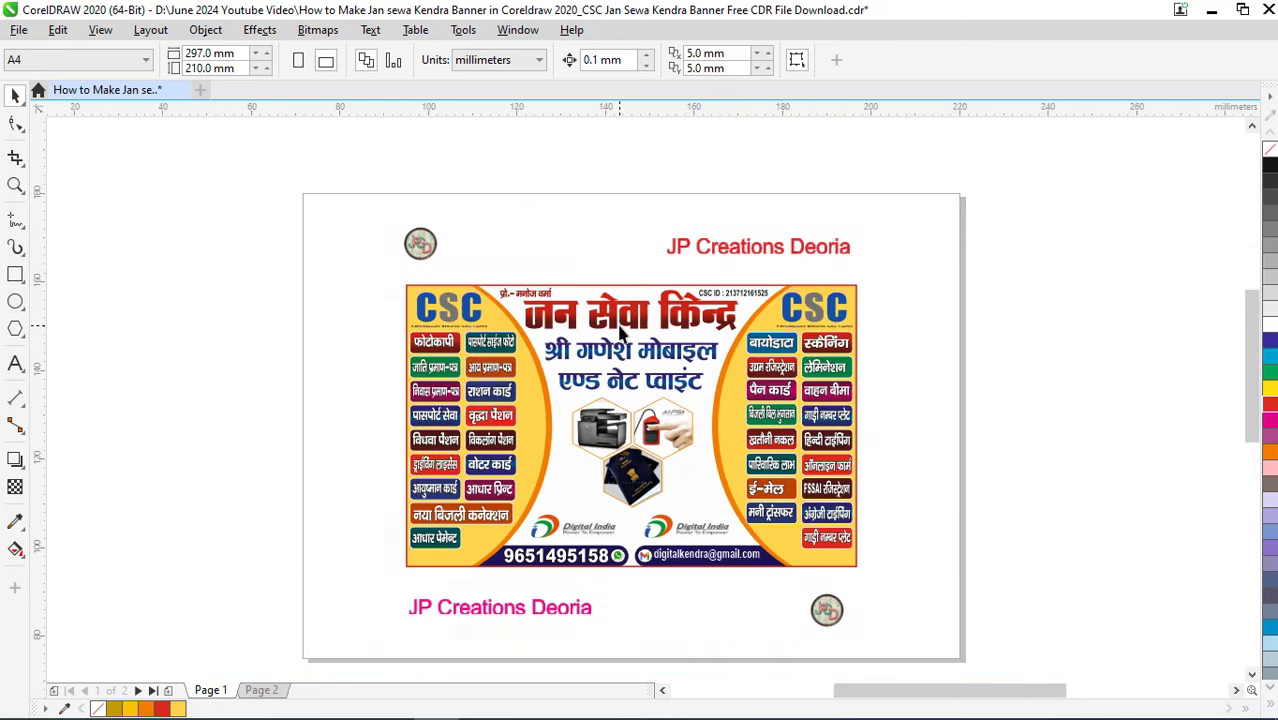
scroll(620, 333, up, 2)
scroll(618, 322, up, 2)
click(605, 315)
scroll(598, 264, up, 2)
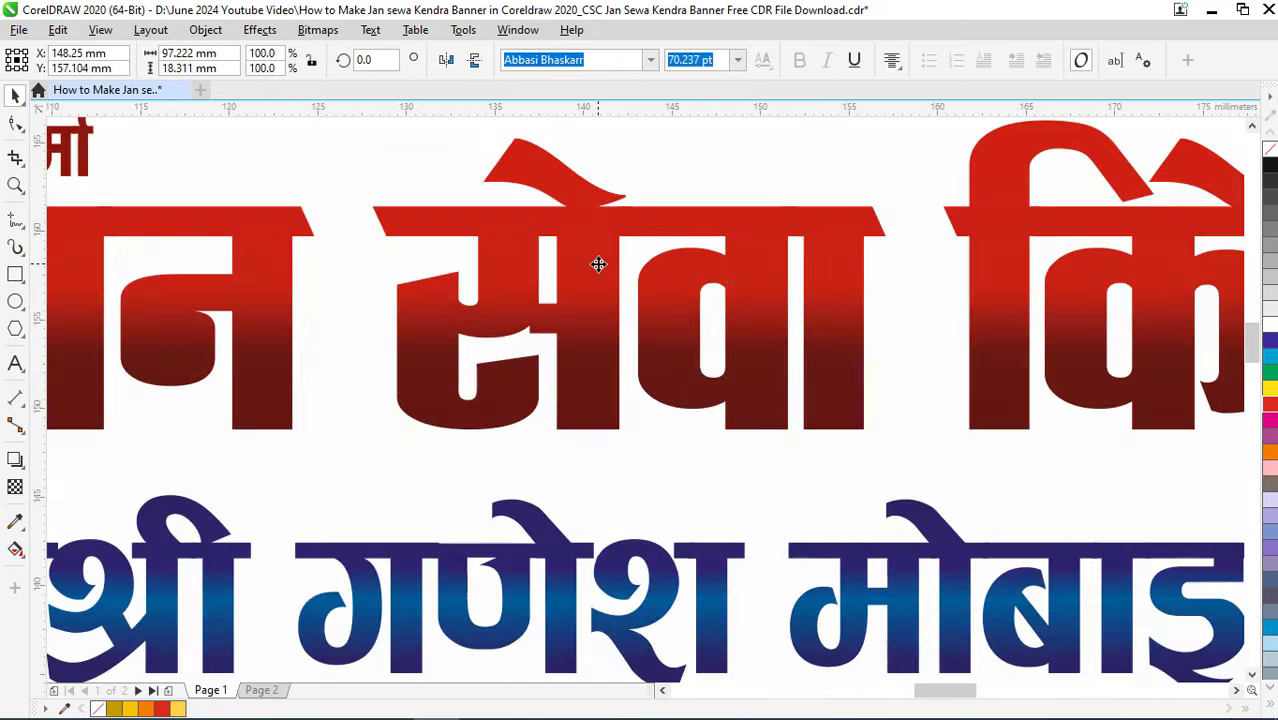
scroll(585, 372, down, 2)
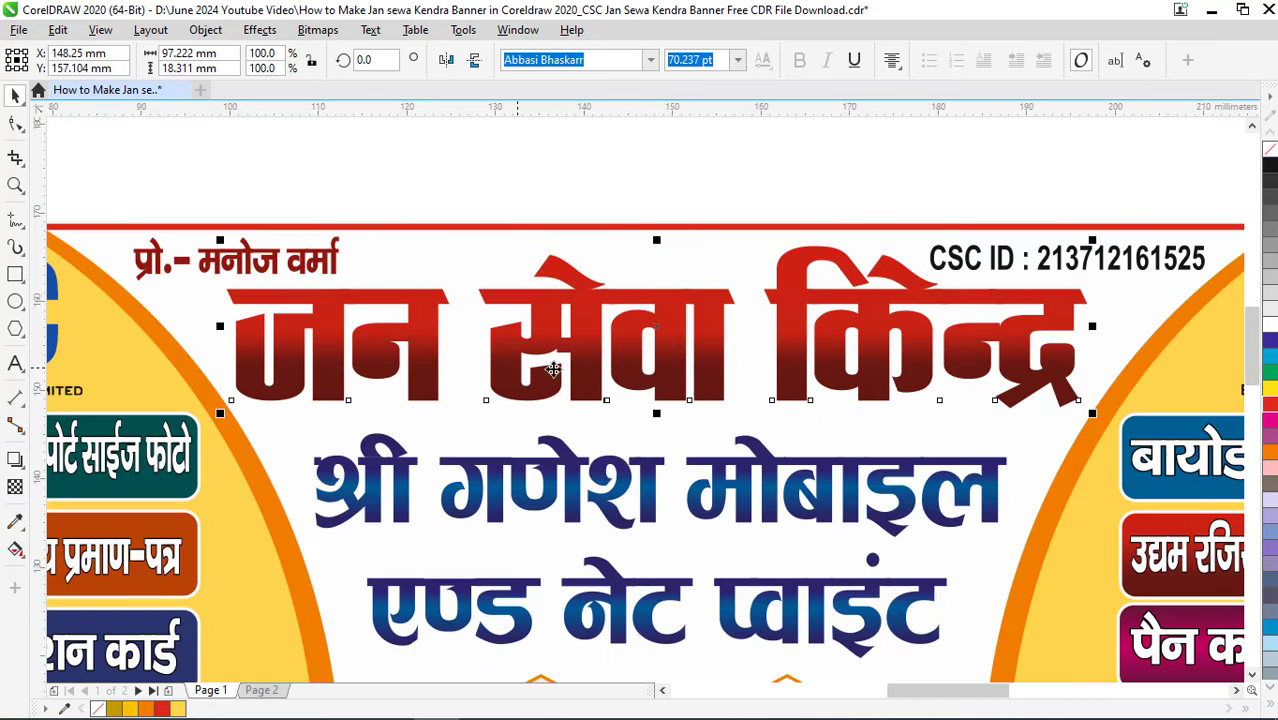
click(921, 345)
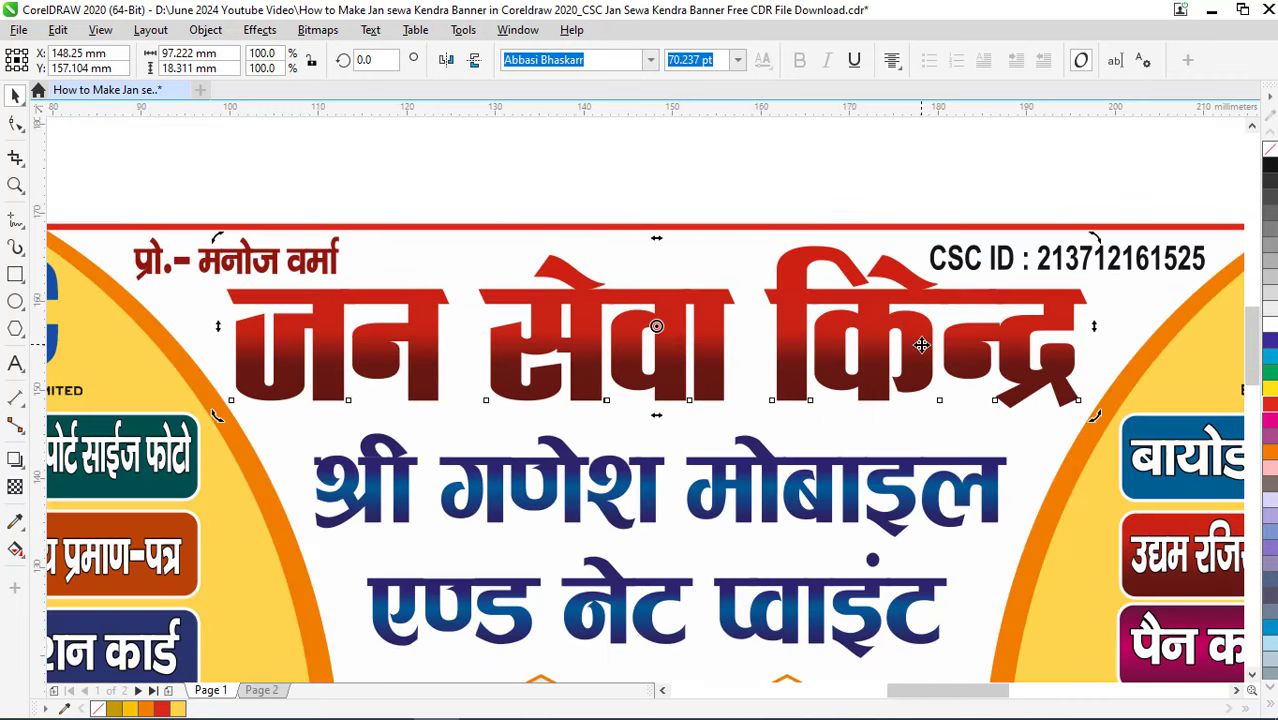
double_click(812, 345)
key(BackSpace)
text(े)
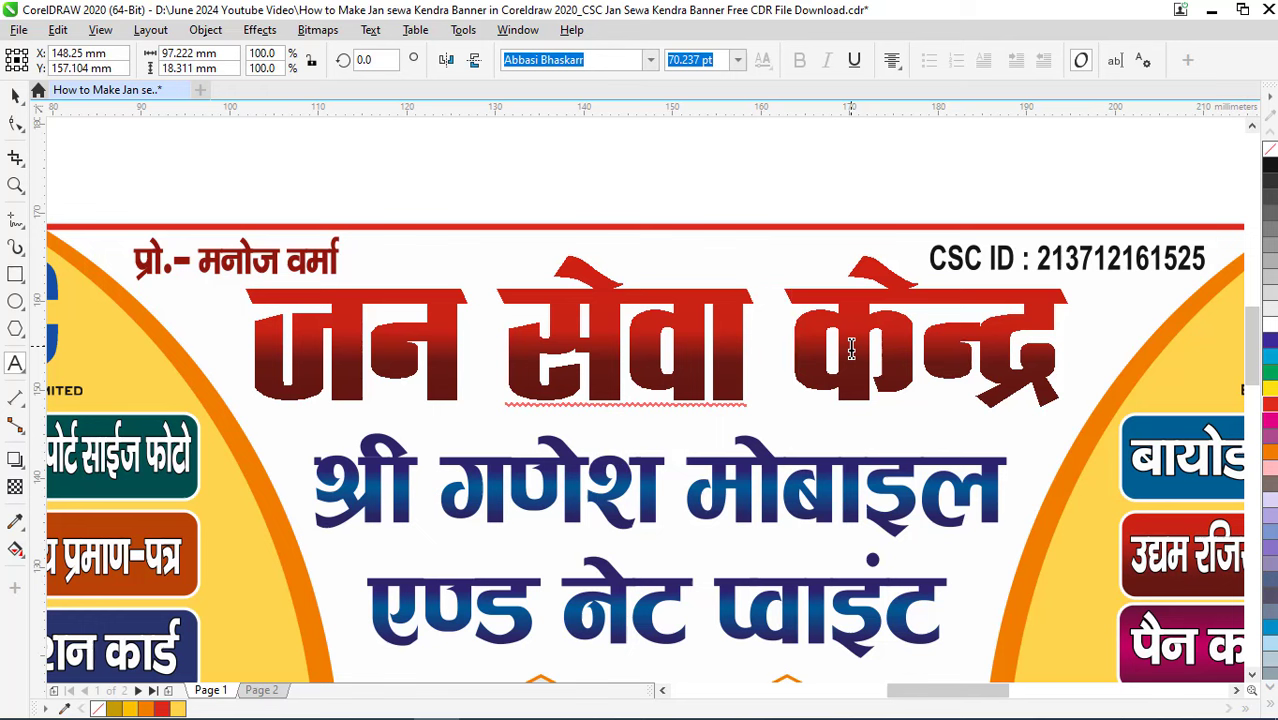
key(Escape)
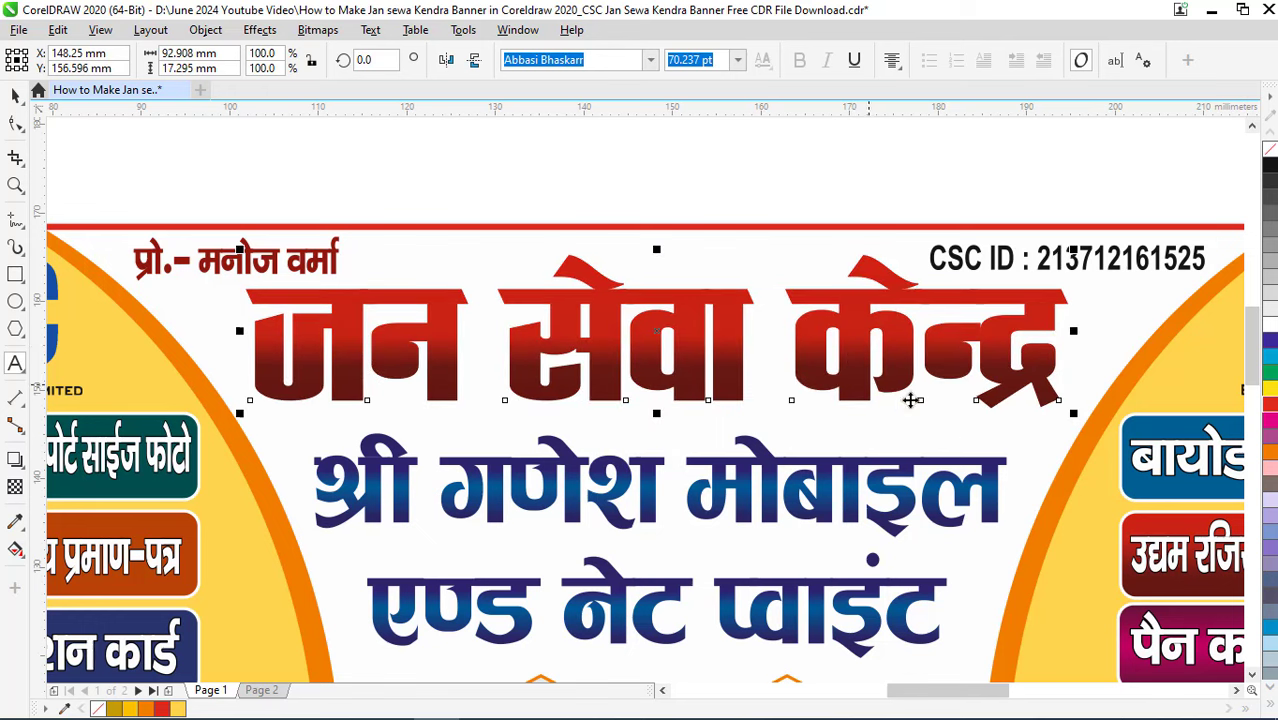
key(space)
drag(1074, 414, 1081, 415)
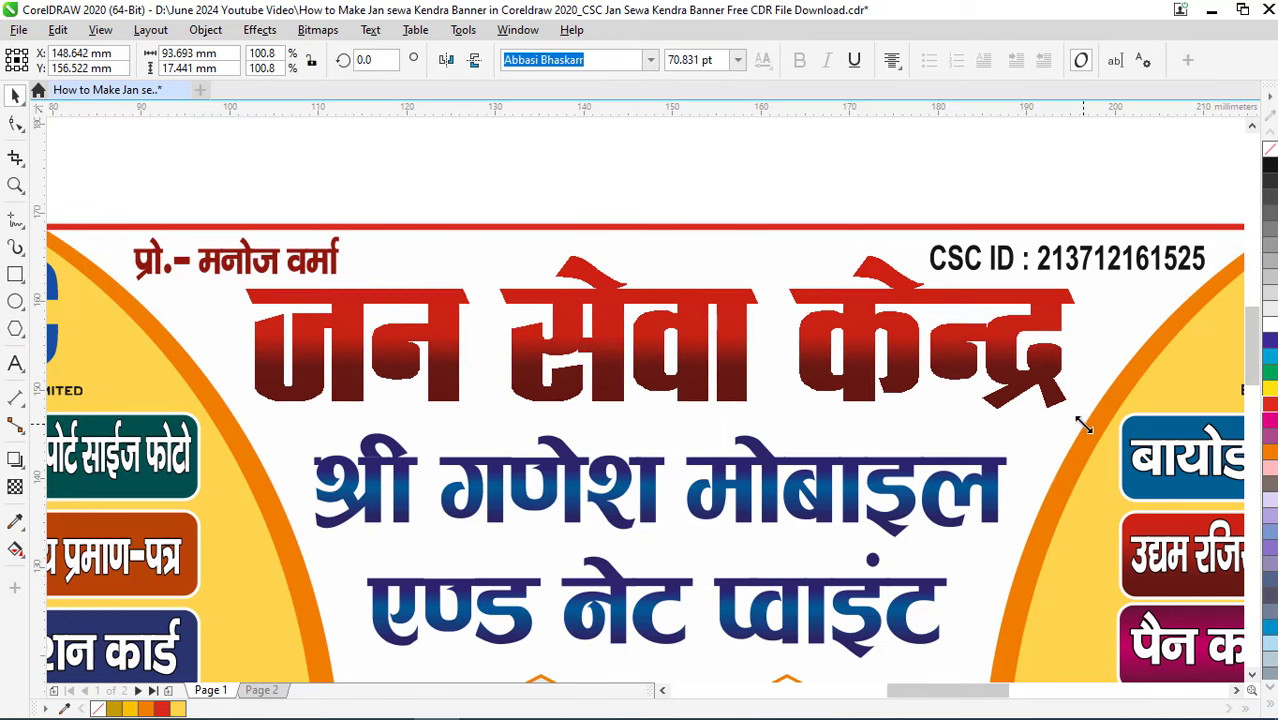
drag(658, 418, 659, 424)
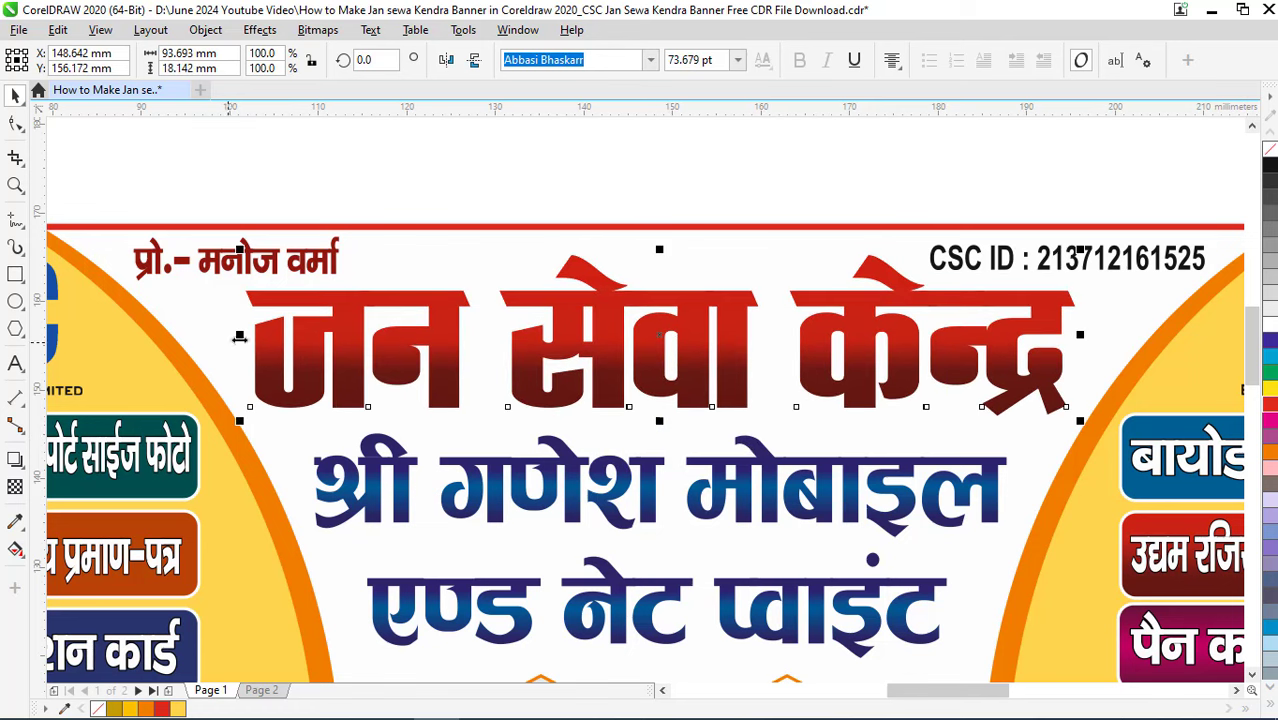
drag(240, 335, 231, 337)
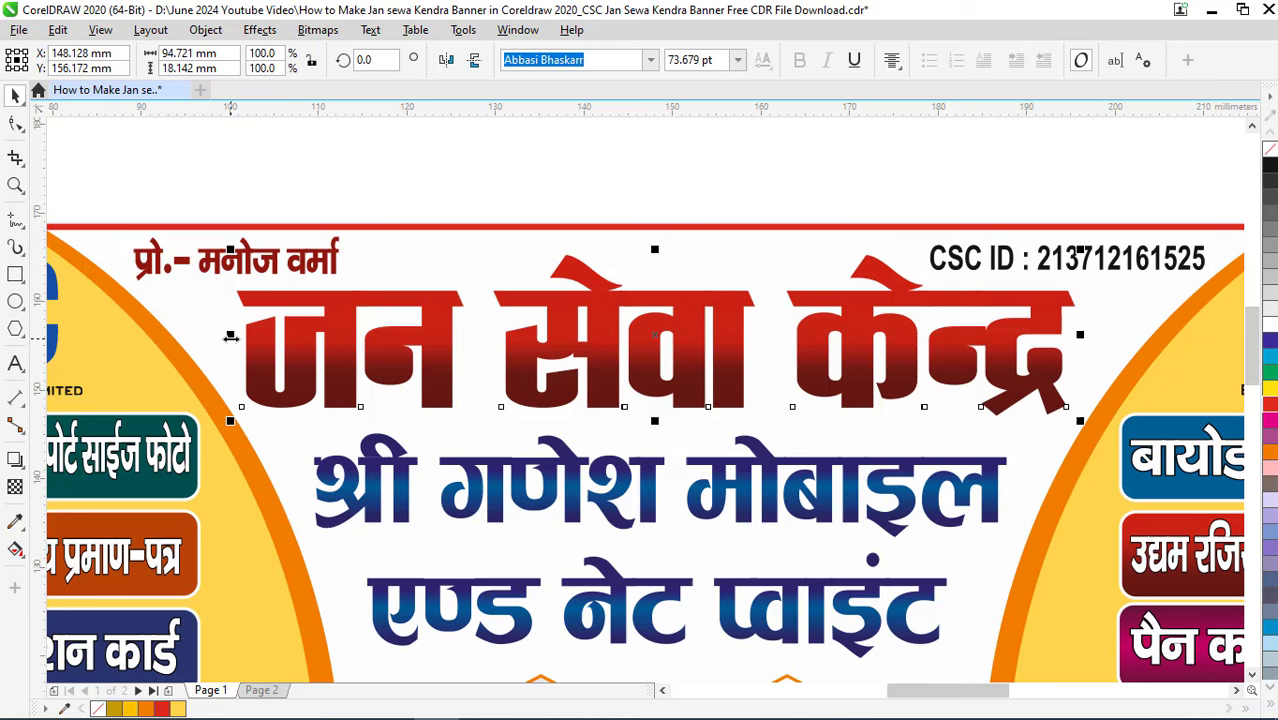
click(671, 190)
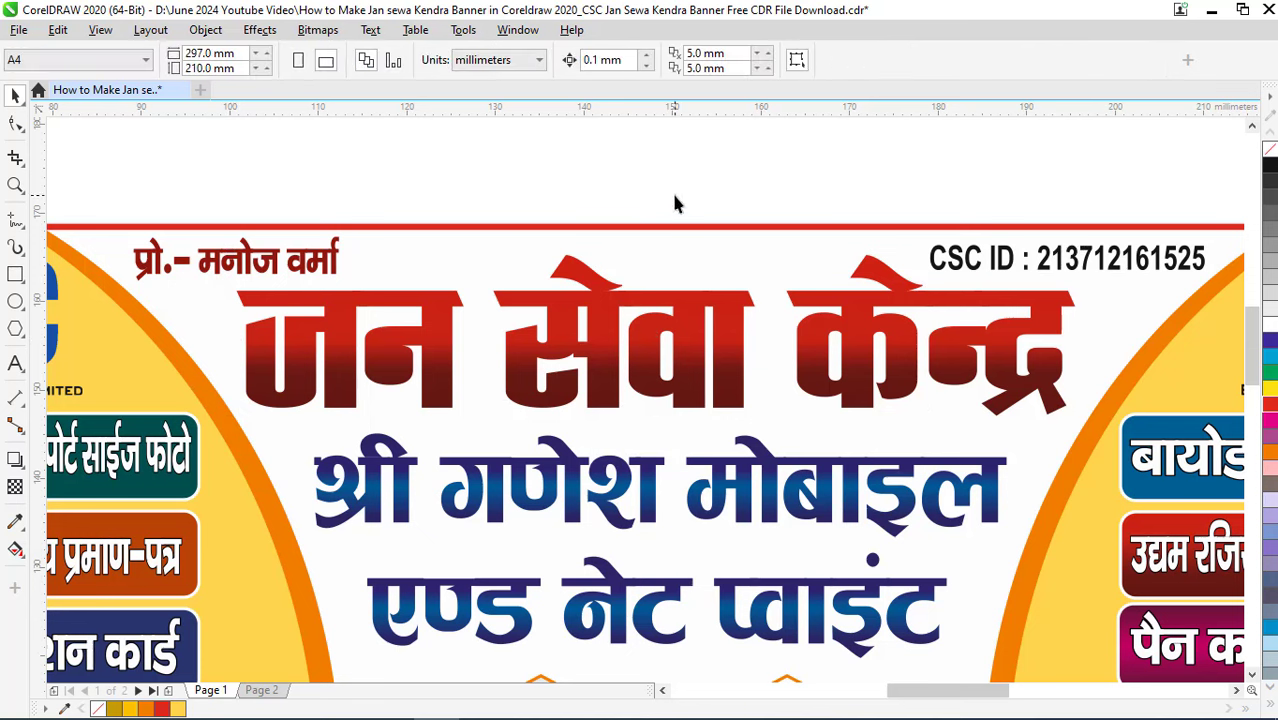
scroll(640, 320, down, 5)
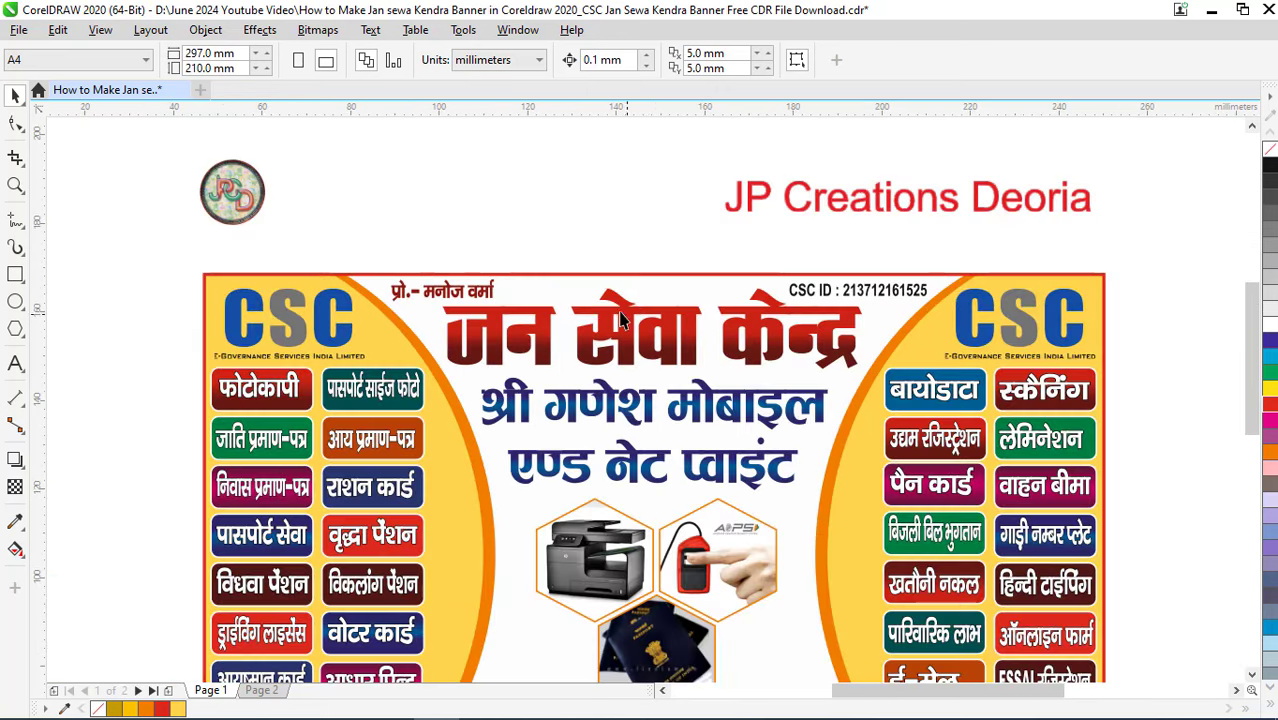
scroll(610, 330, down, 1)
scroll(615, 365, up, 3)
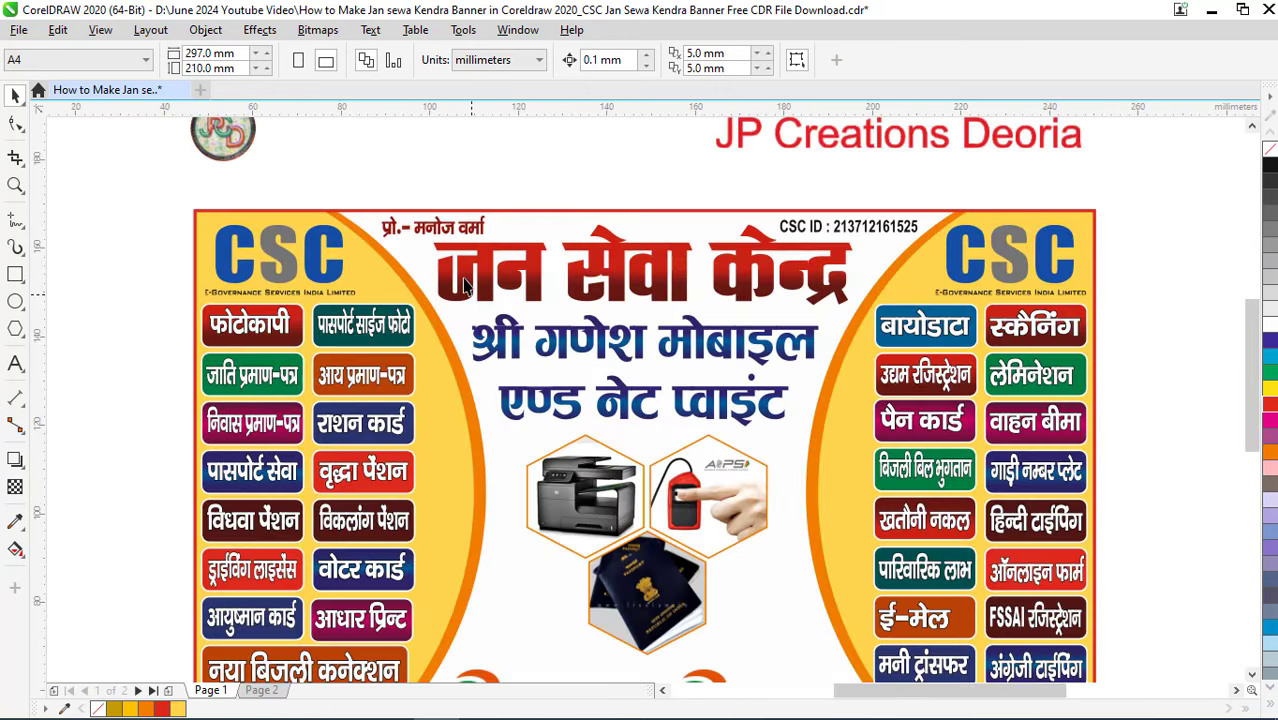
Select the जन सेवा केन्द्र title and open the Interactive Fill tool flyout
click(455, 230)
click(841, 236)
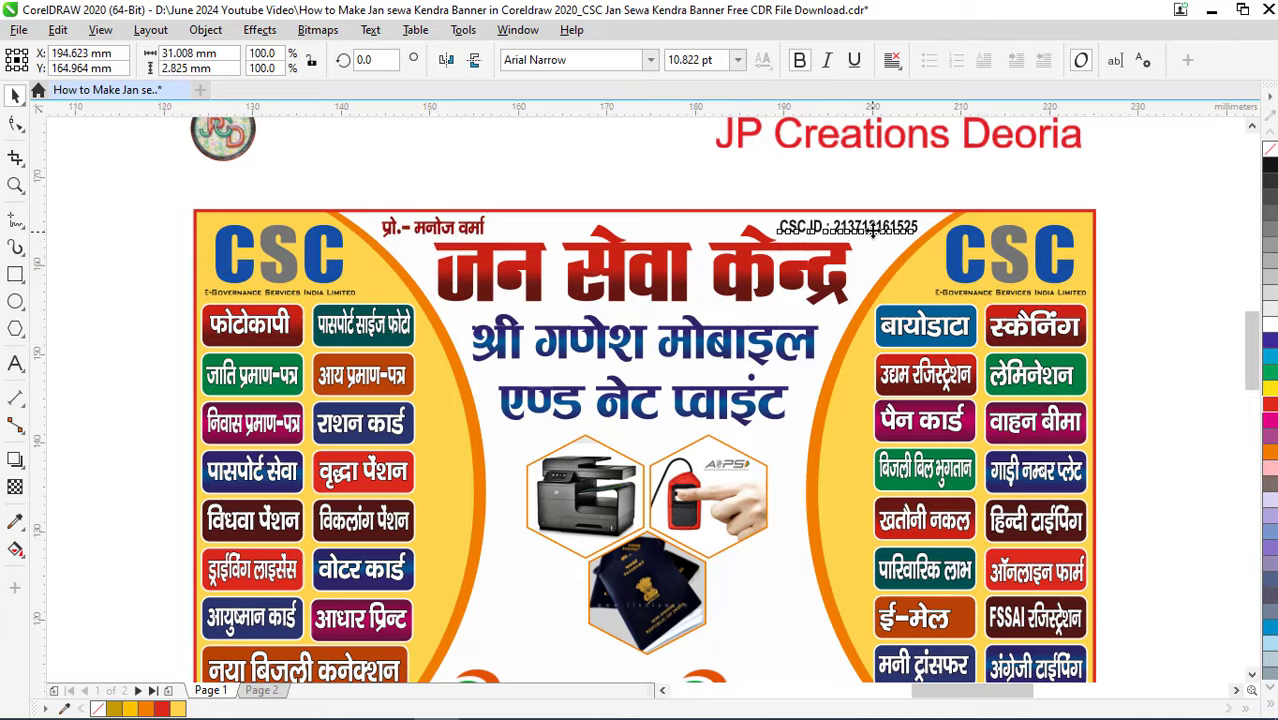
scroll(860, 238, up, 4)
scroll(823, 273, down, 2)
scroll(823, 273, down, 2)
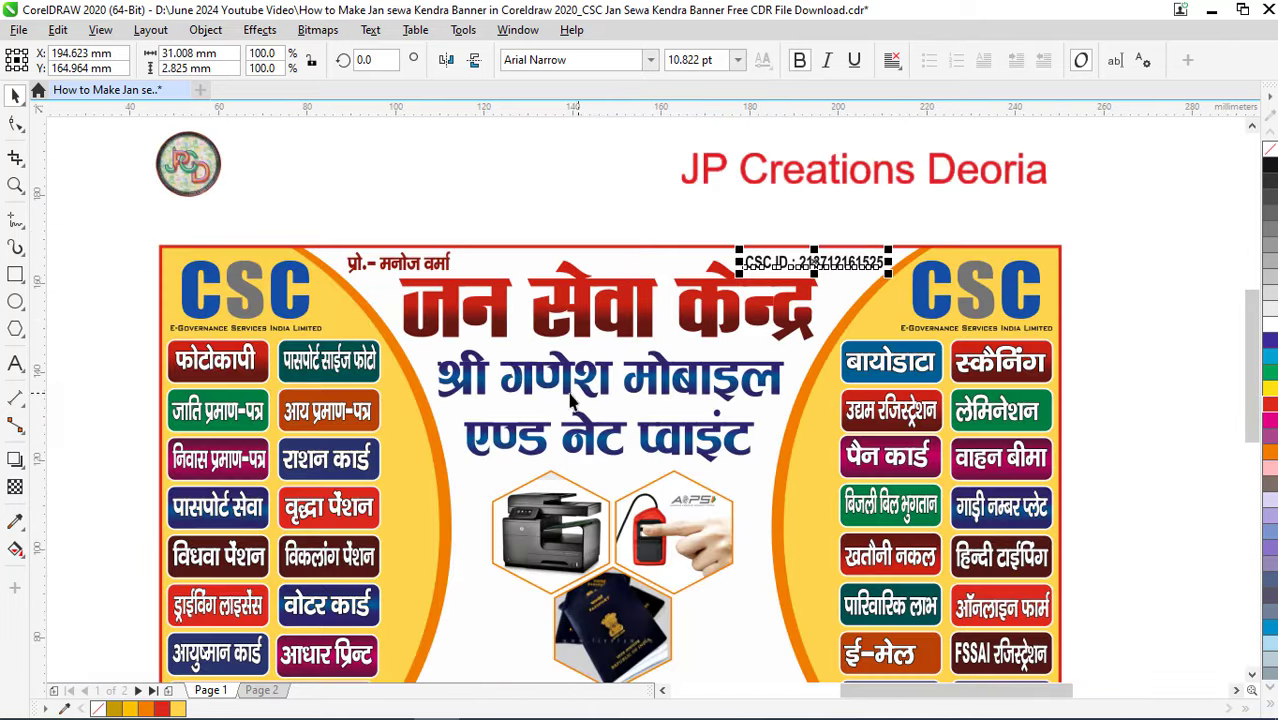
scroll(538, 303, up, 3)
click(453, 330)
scroll(453, 325, up, 2)
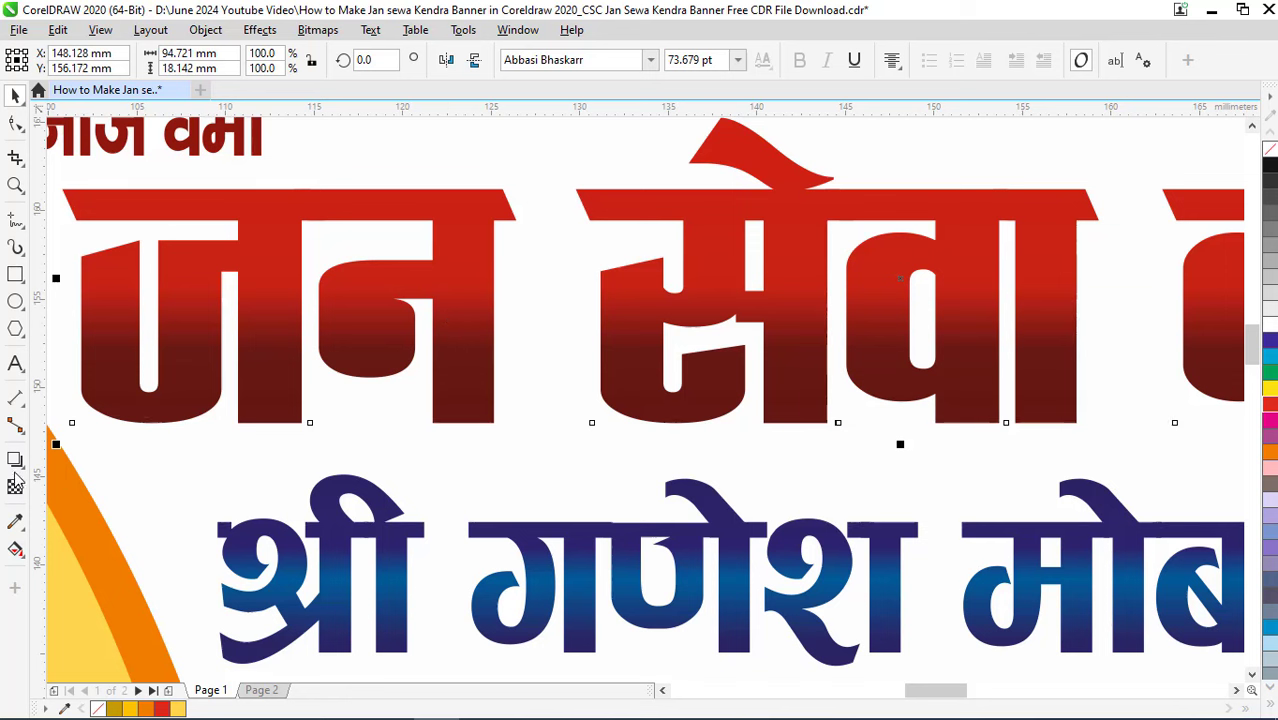
click(15, 551)
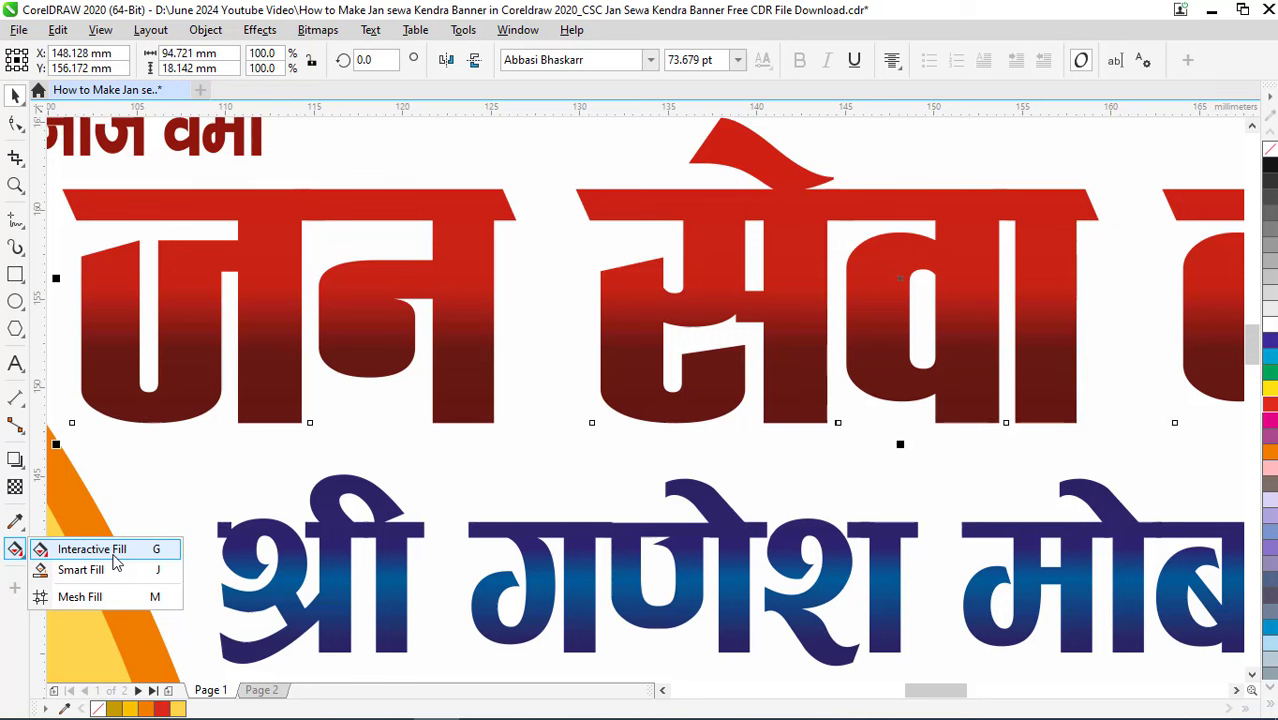
Set the title gradient's middle node to magenta, CMYK 0/100/0/0
click(114, 555)
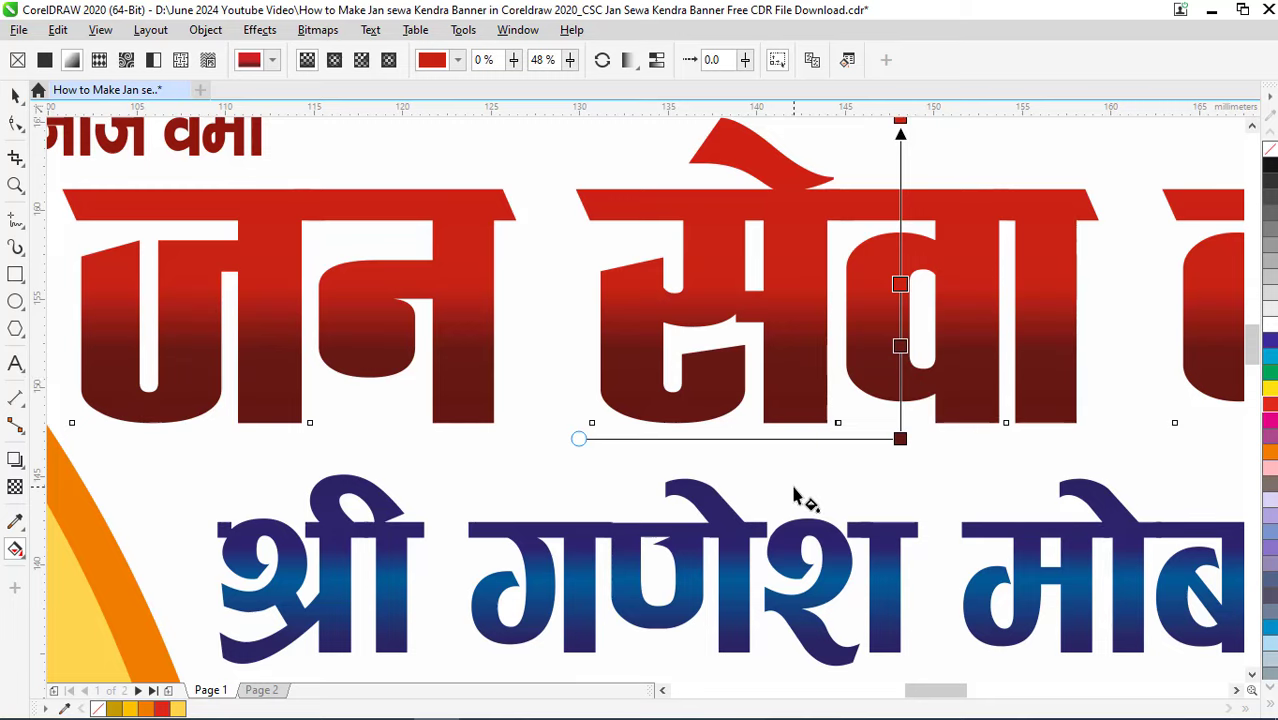
scroll(850, 430, down, 2)
scroll(905, 358, up, 2)
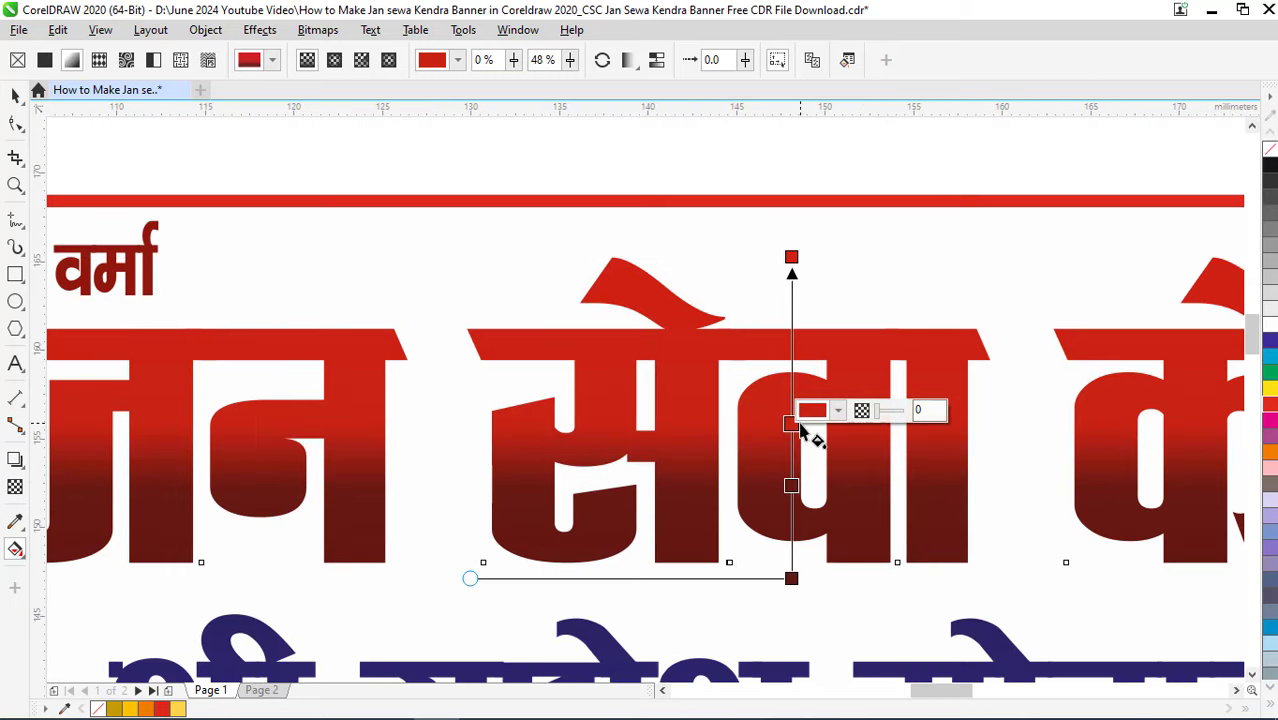
click(815, 412)
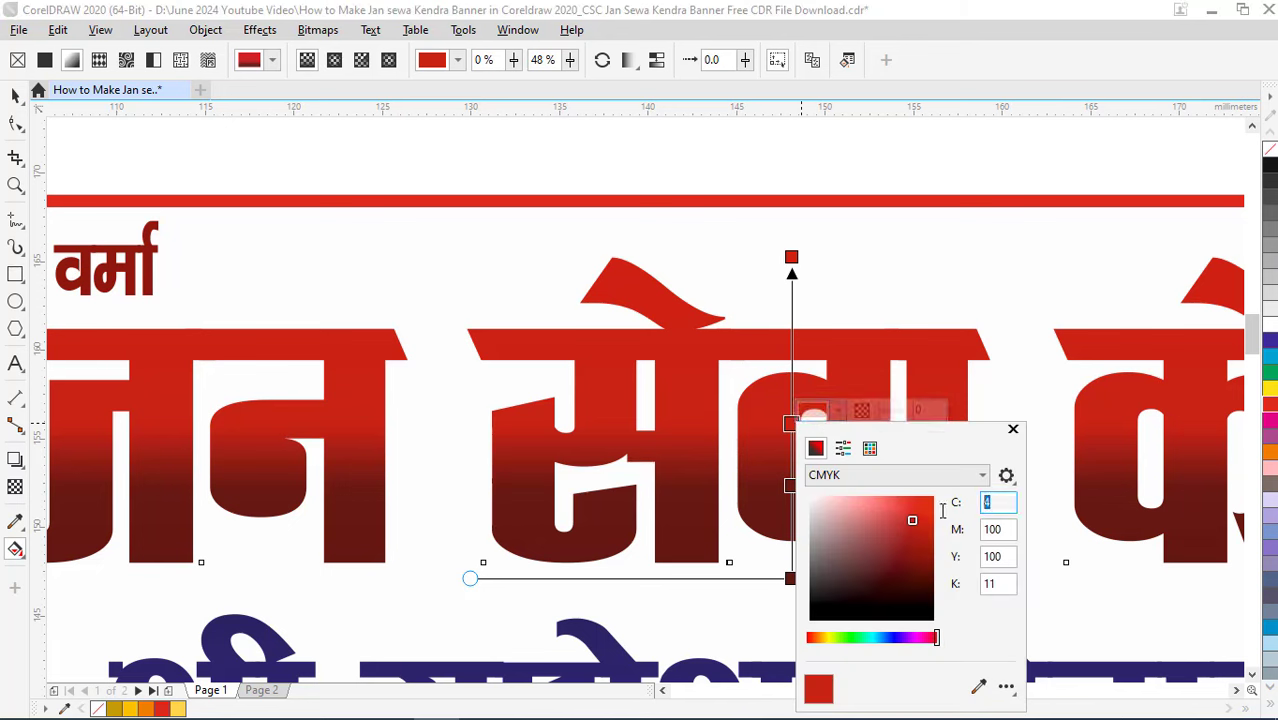
key(Tab)
key(Tab)
text(0)
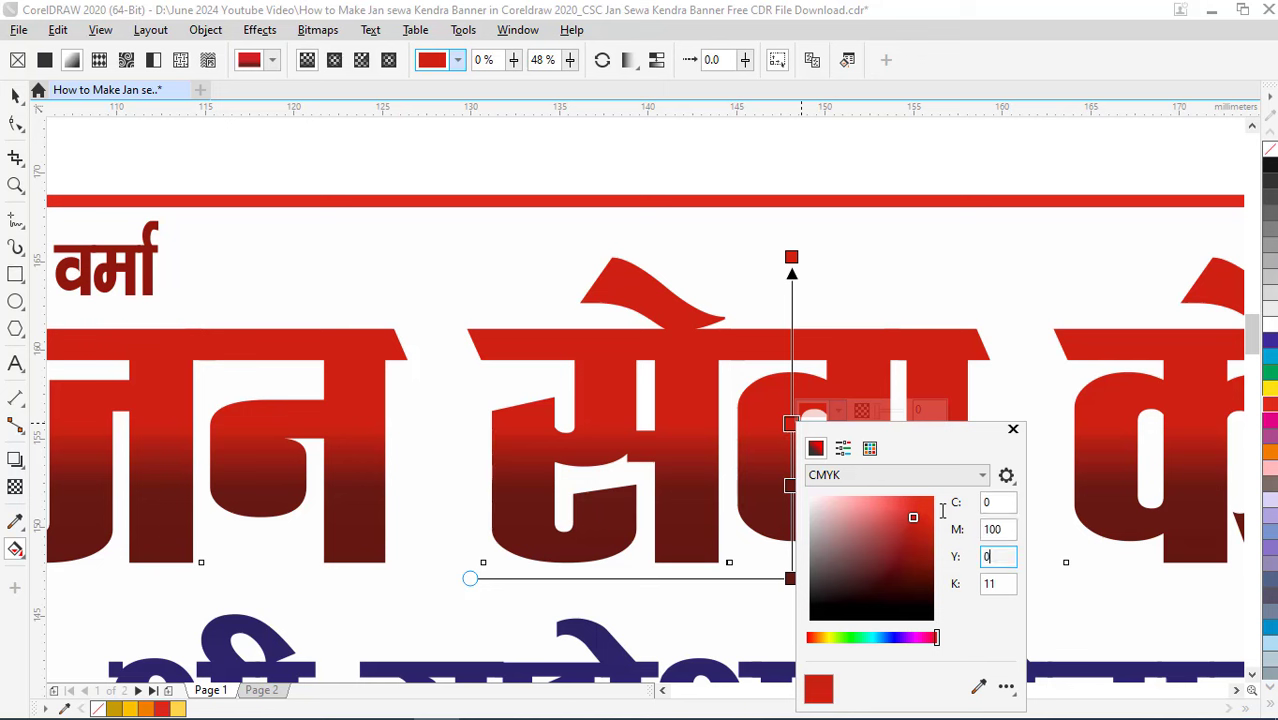
key(Tab)
text(0)
key(Return)
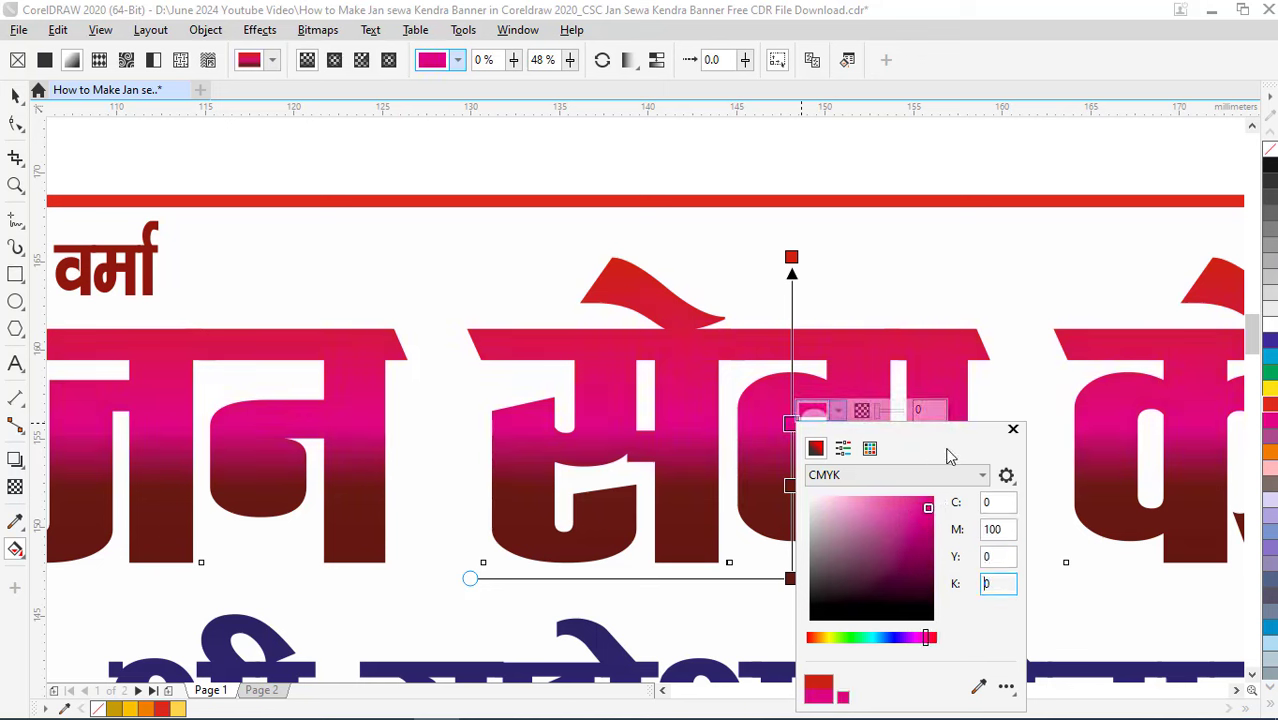
click(986, 397)
mouse_move(791, 257)
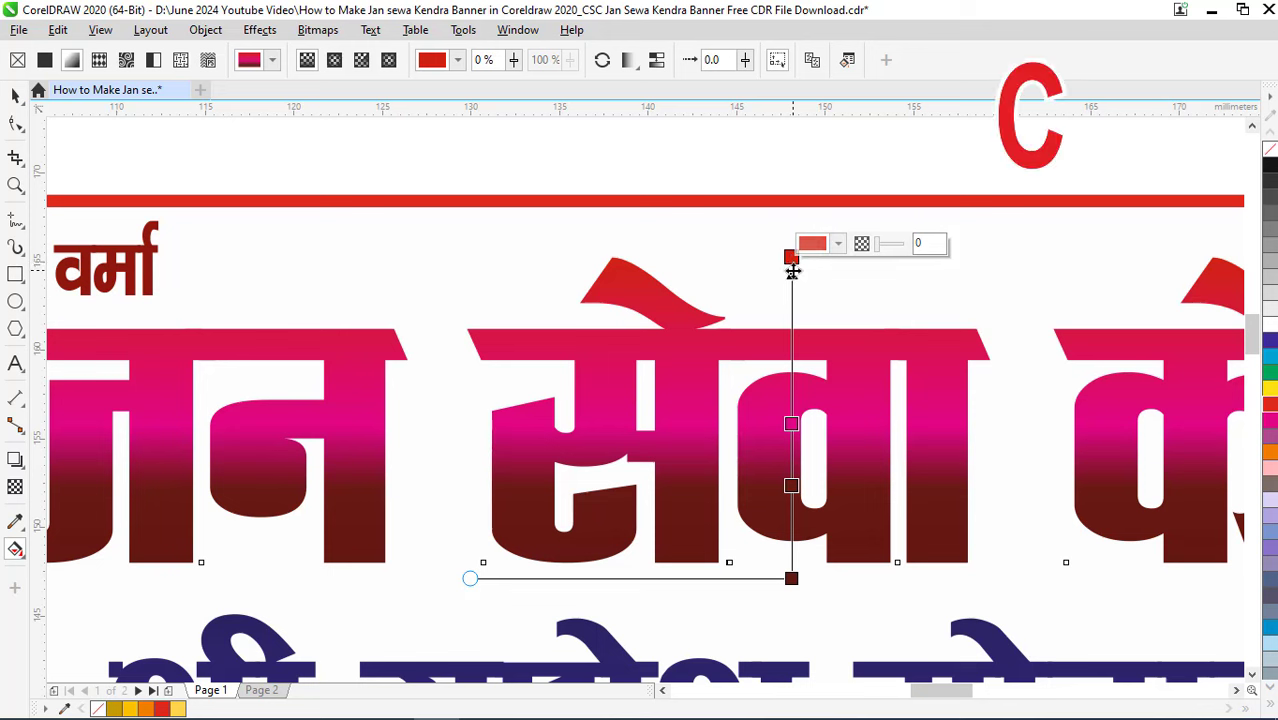
Shift the gradient slightly lower and add a new colour stop further down the vector
drag(791, 258, 792, 286)
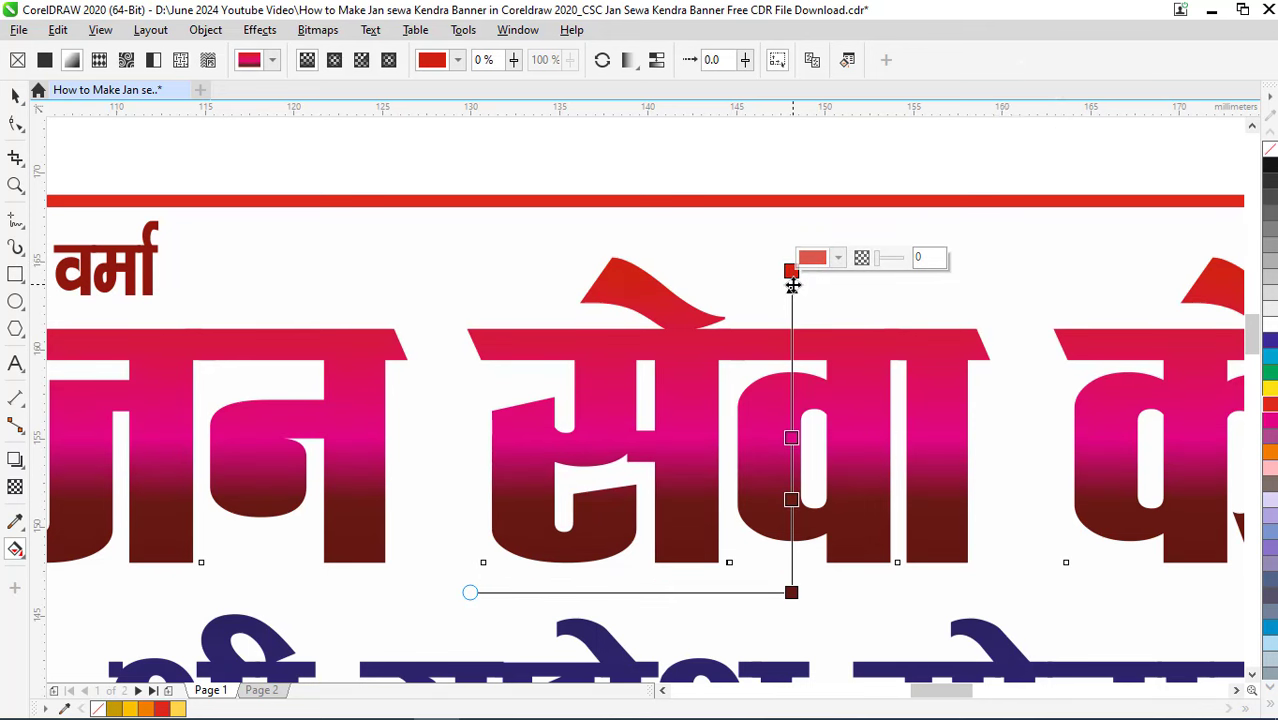
double_click(791, 292)
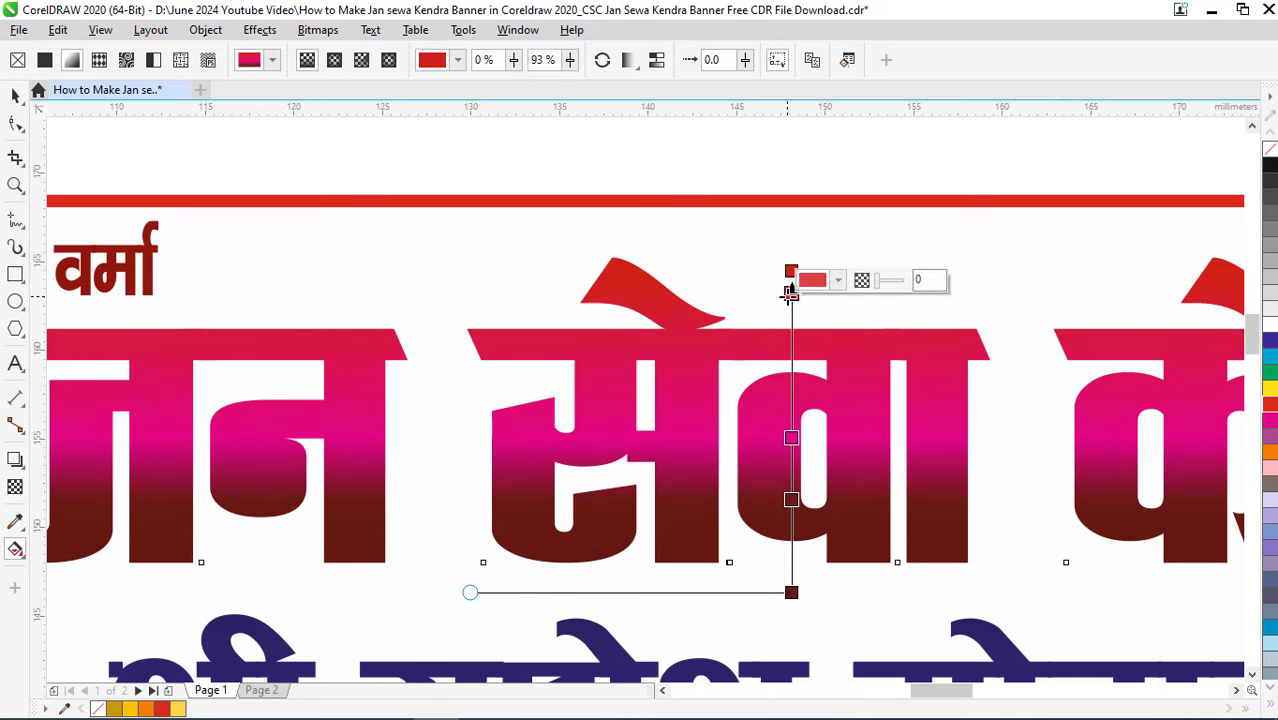
drag(790, 292, 792, 332)
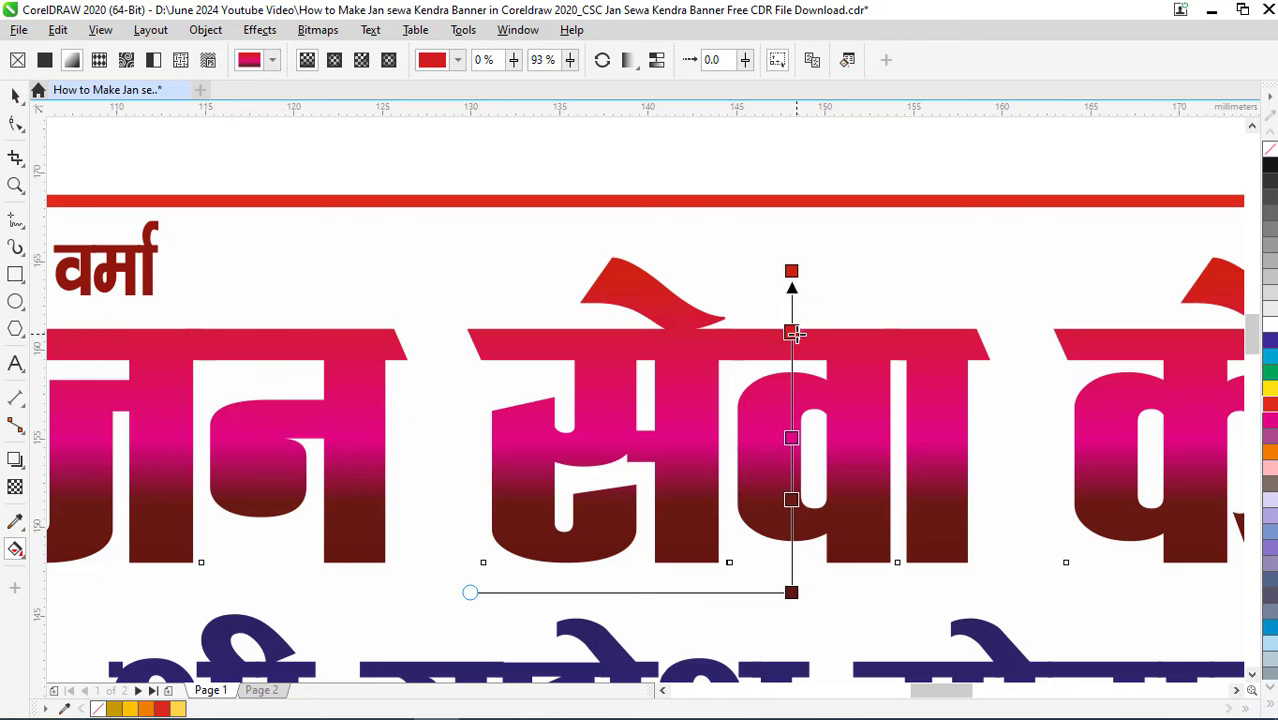
drag(791, 333, 791, 360)
scroll(755, 313, down, 2)
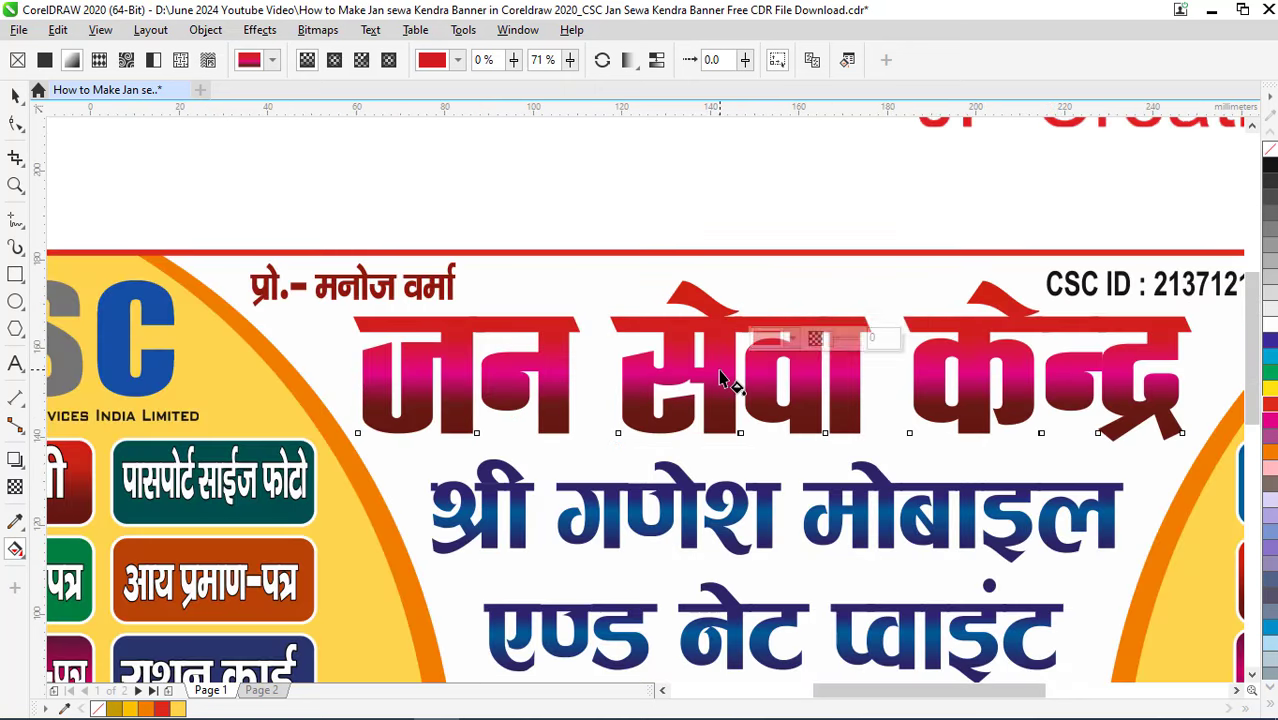
scroll(730, 380, down, 2)
scroll(770, 360, up, 2)
scroll(750, 332, up, 2)
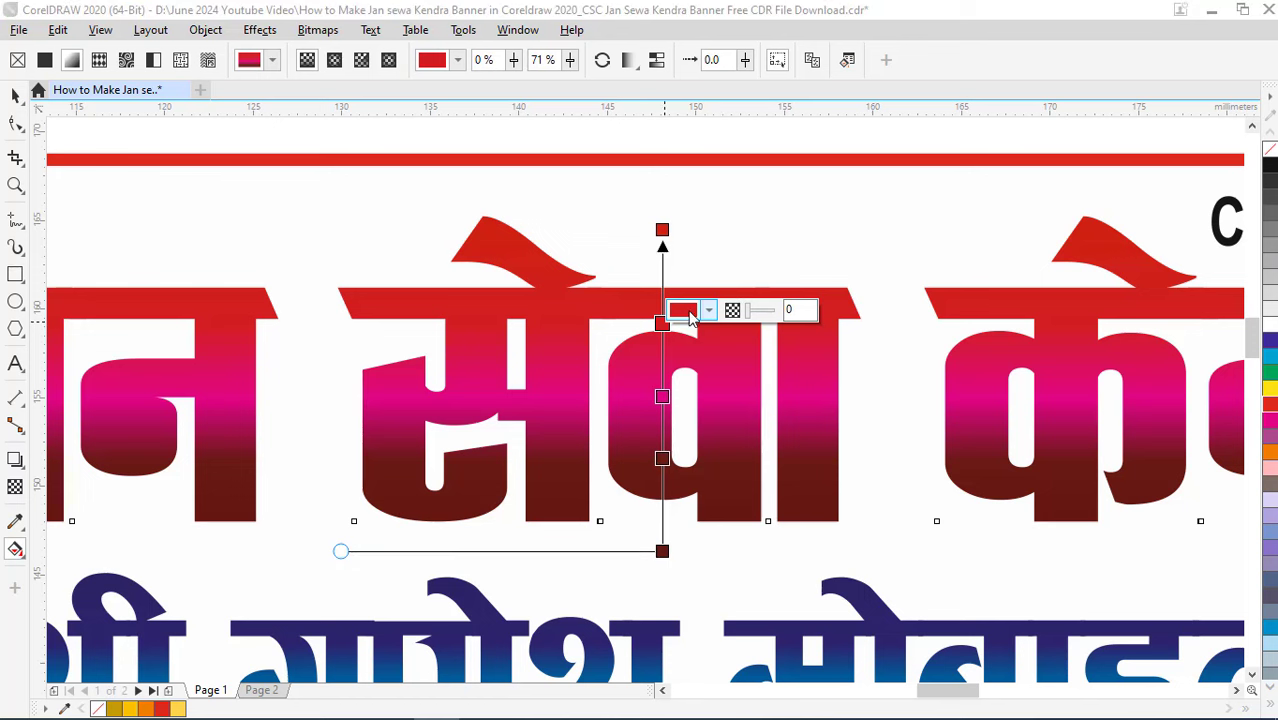
Colour the new gradient stop red, CMYK 0/100/100/0
click(686, 310)
click(799, 456)
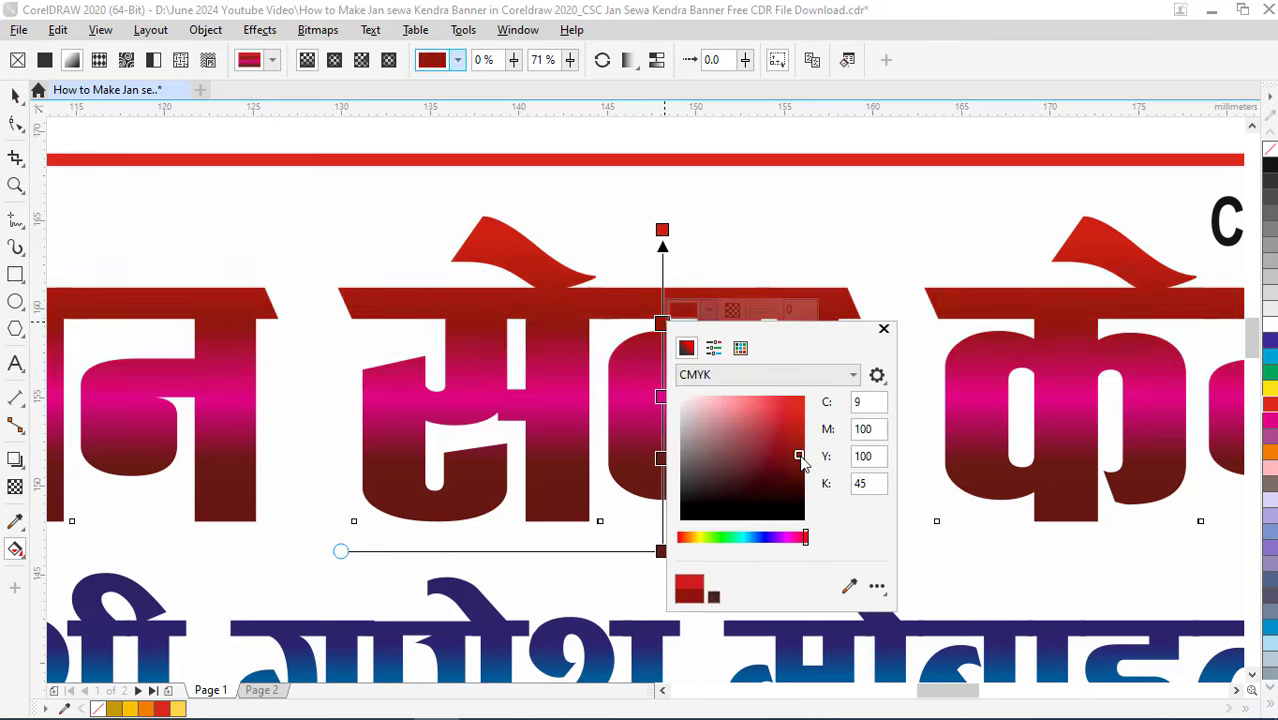
drag(799, 456, 798, 466)
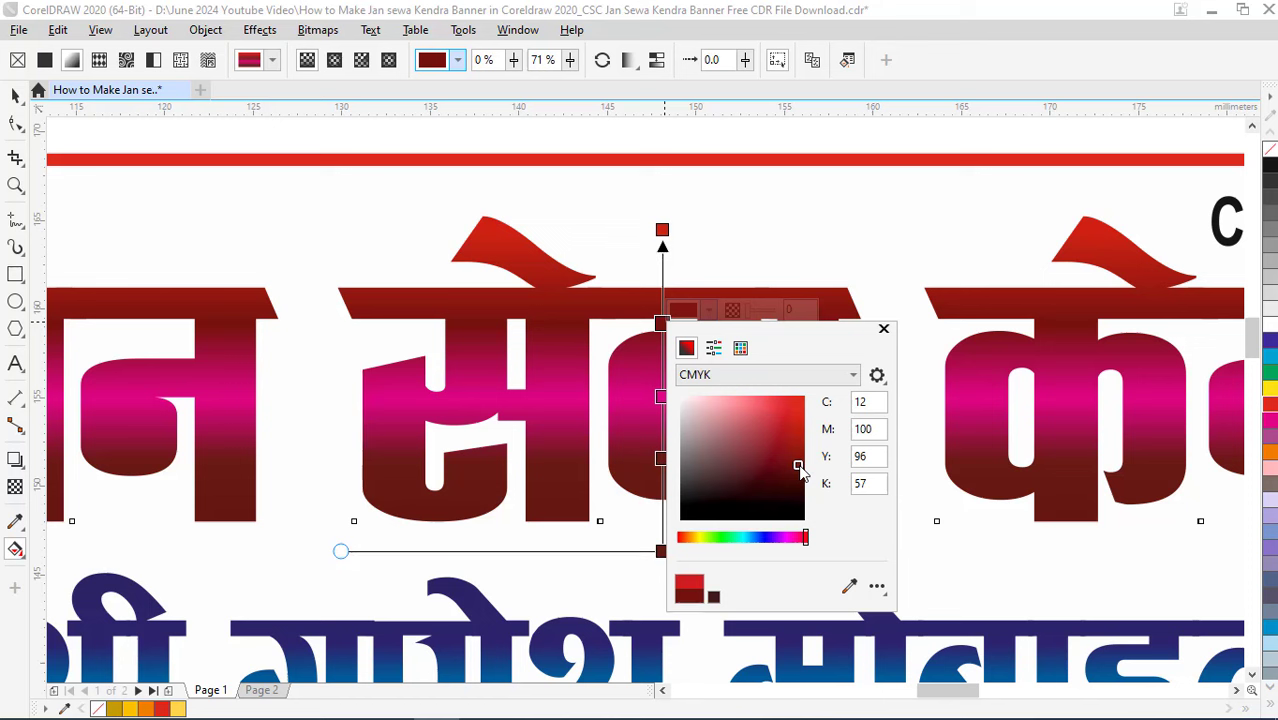
click(801, 408)
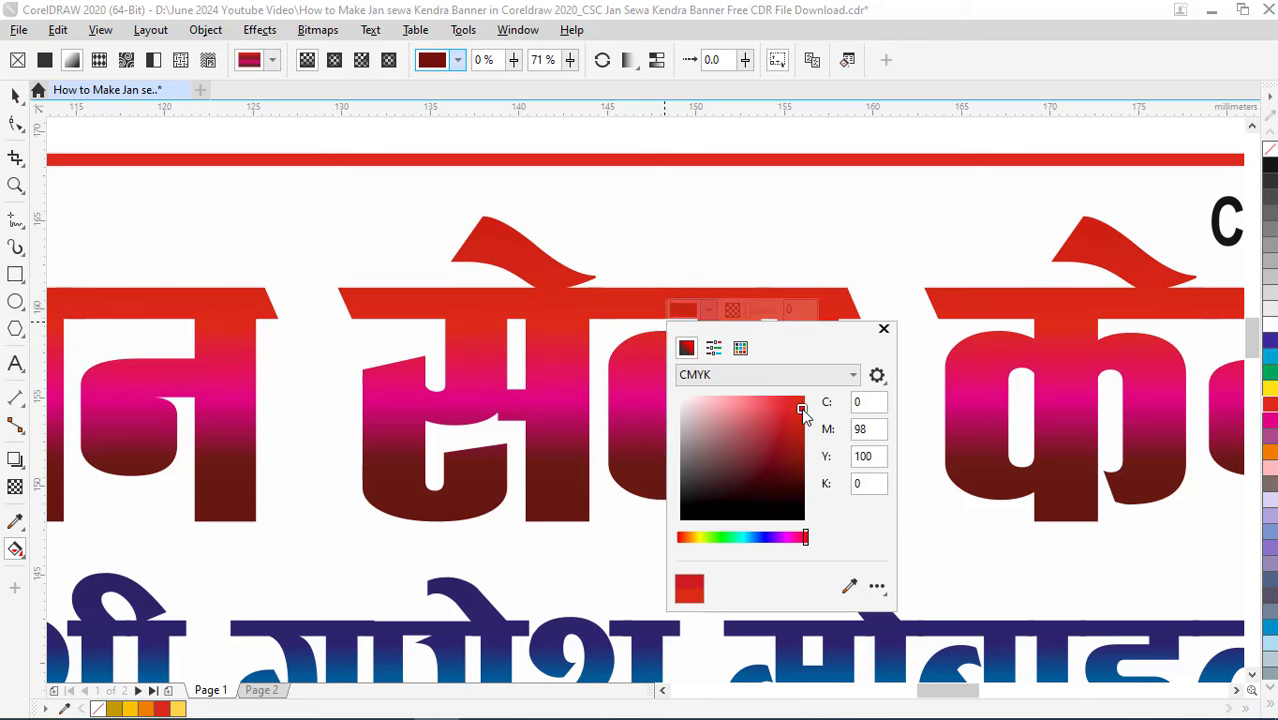
double_click(871, 430)
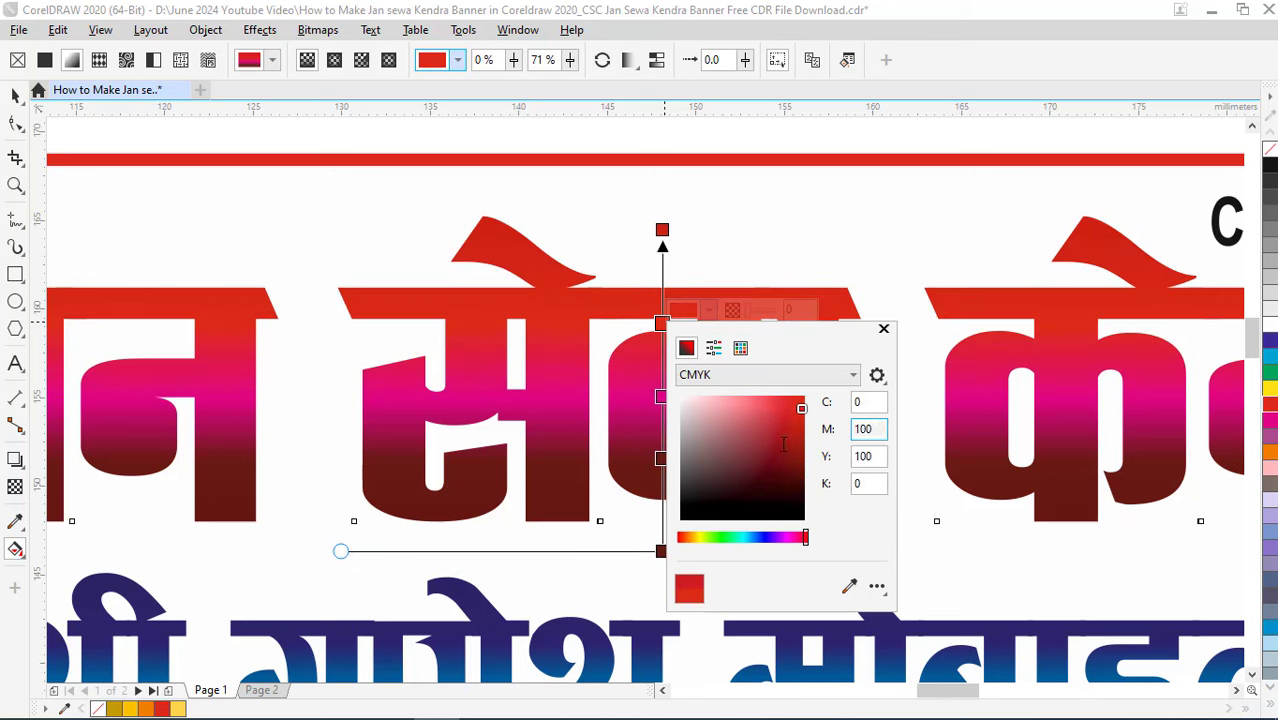
key(Tab)
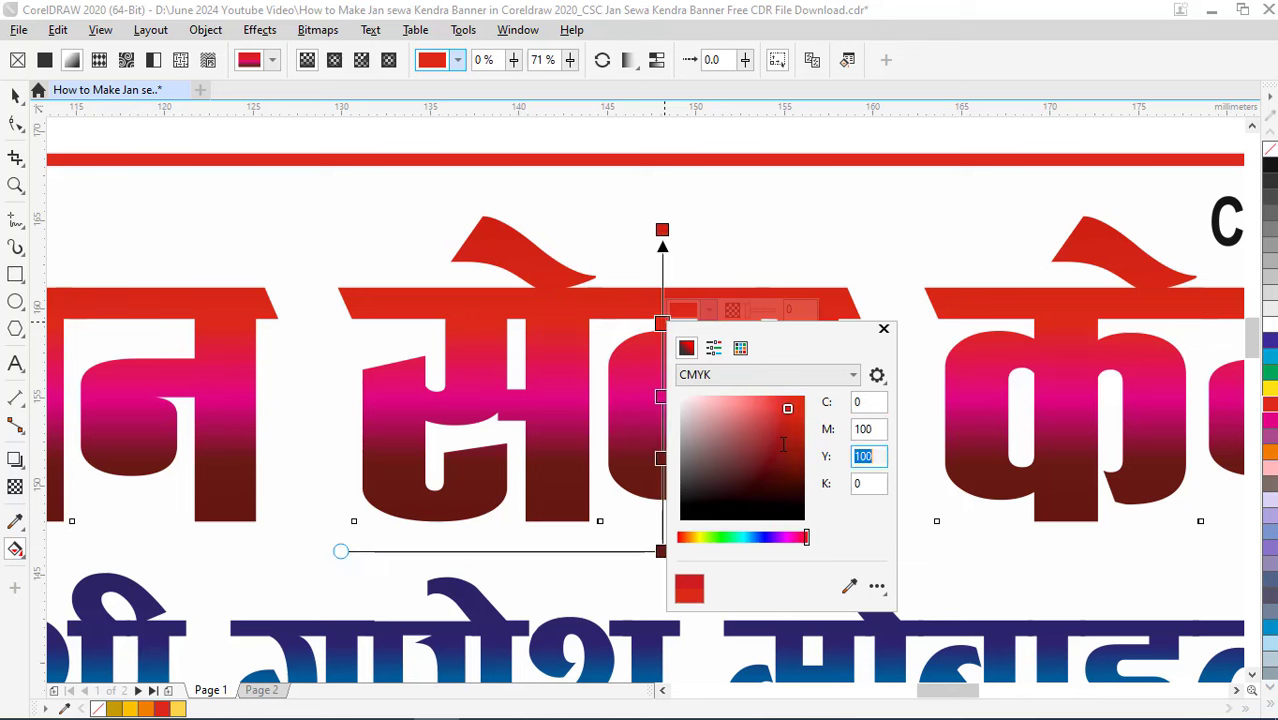
click(920, 558)
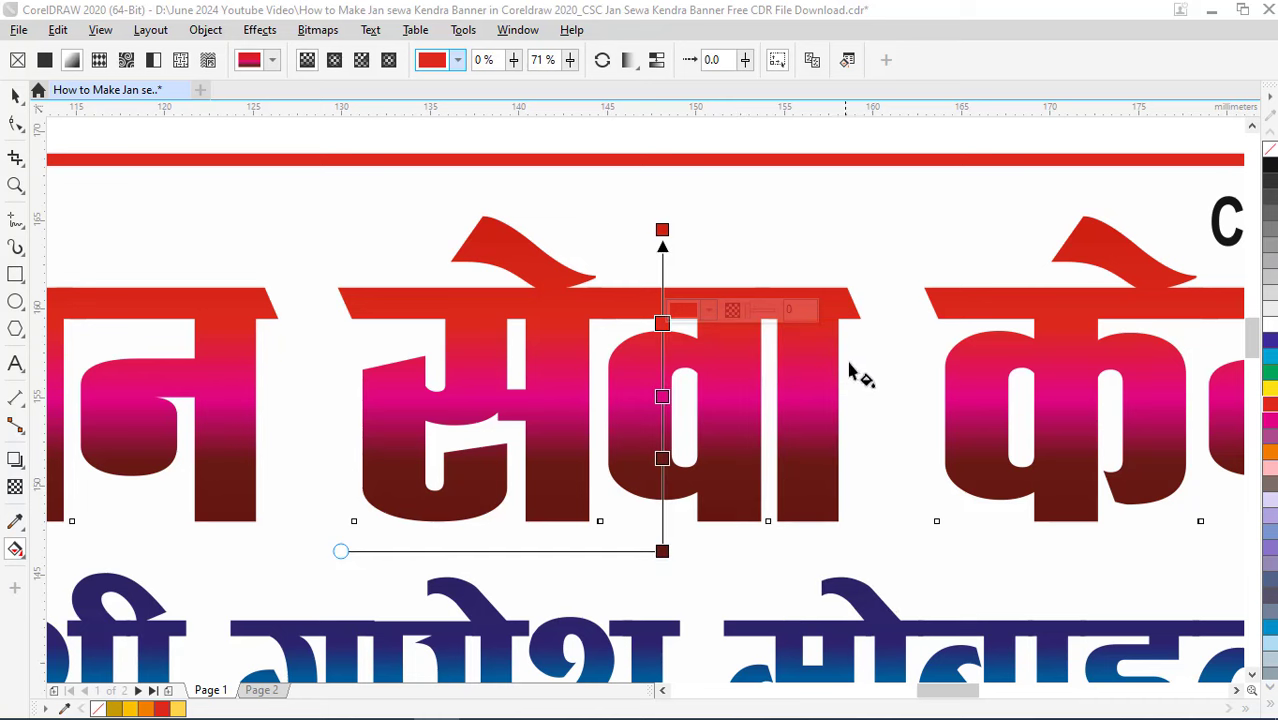
click(16, 94)
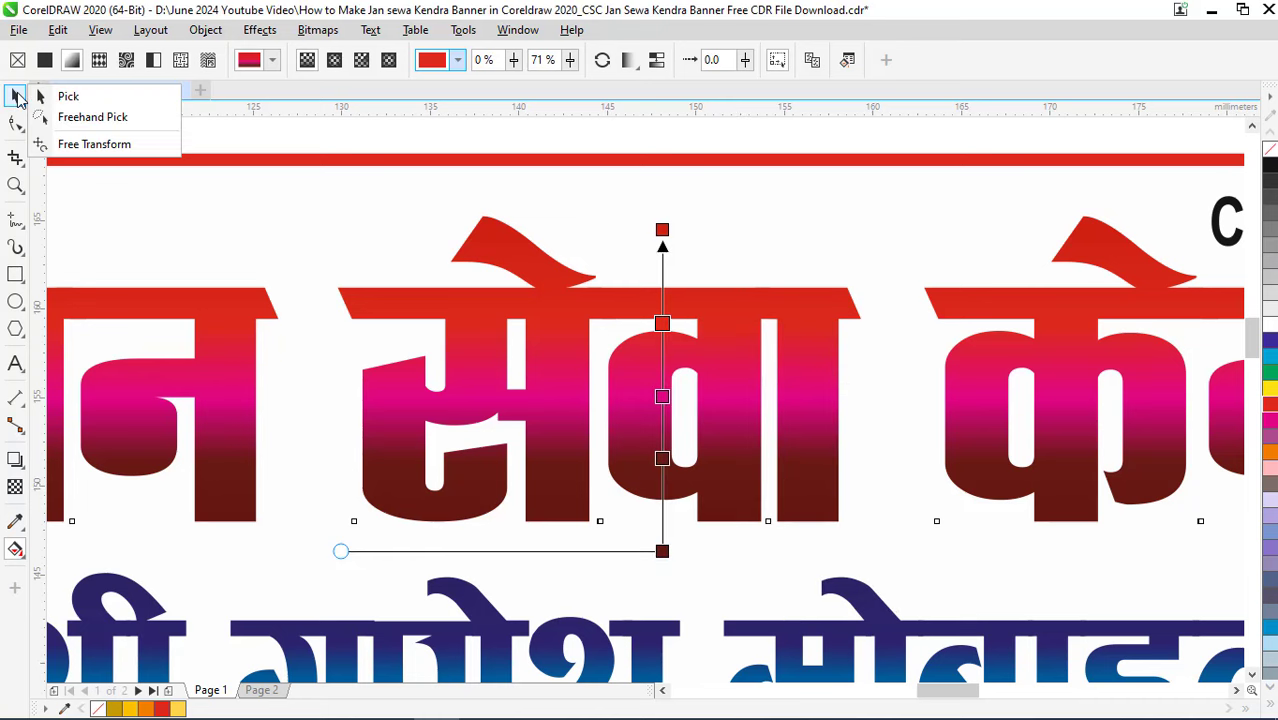
click(68, 96)
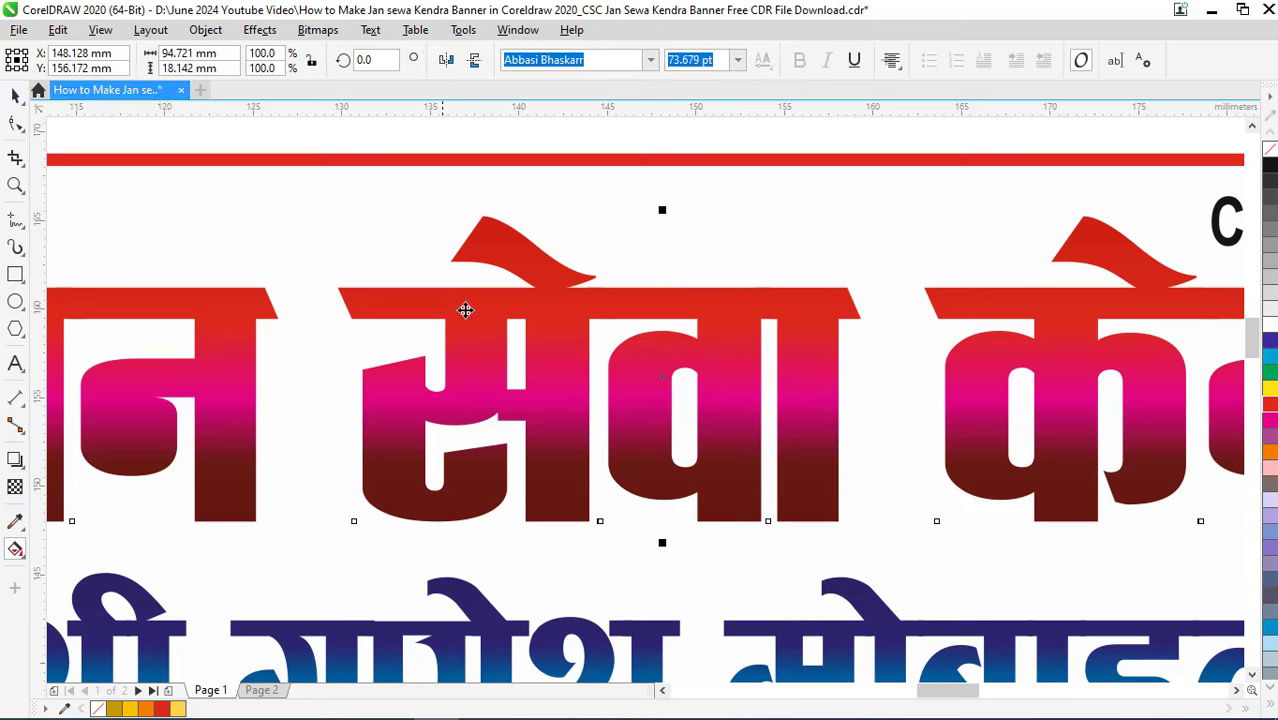
scroll(470, 320, down, 3)
scroll(476, 333, down, 2)
scroll(476, 333, down, 2)
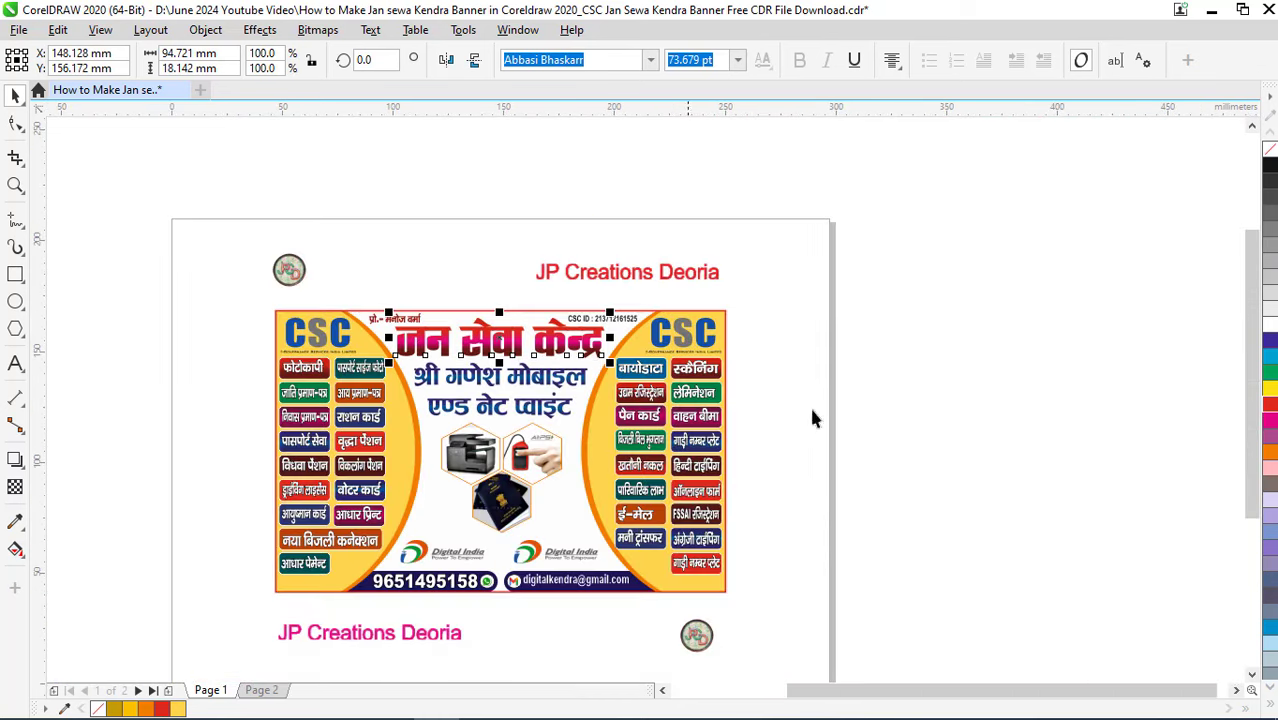
click(809, 404)
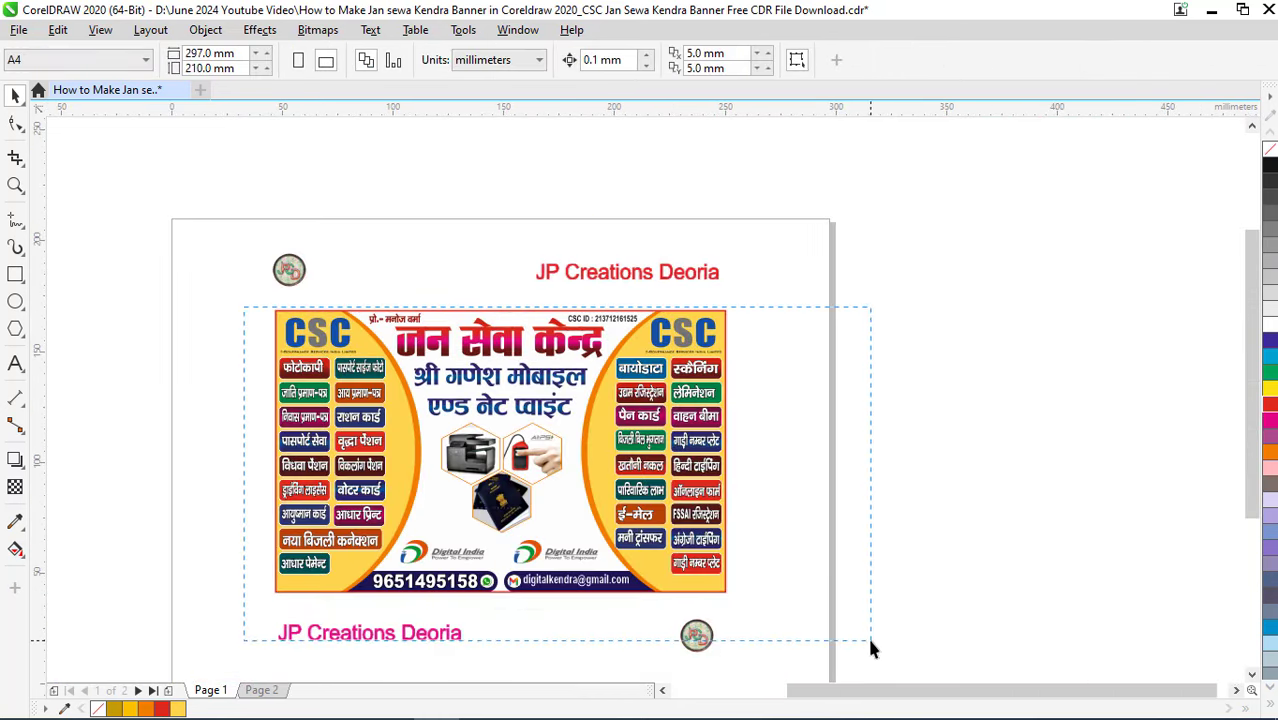
drag(583, 535, 826, 607)
key(shift+F2)
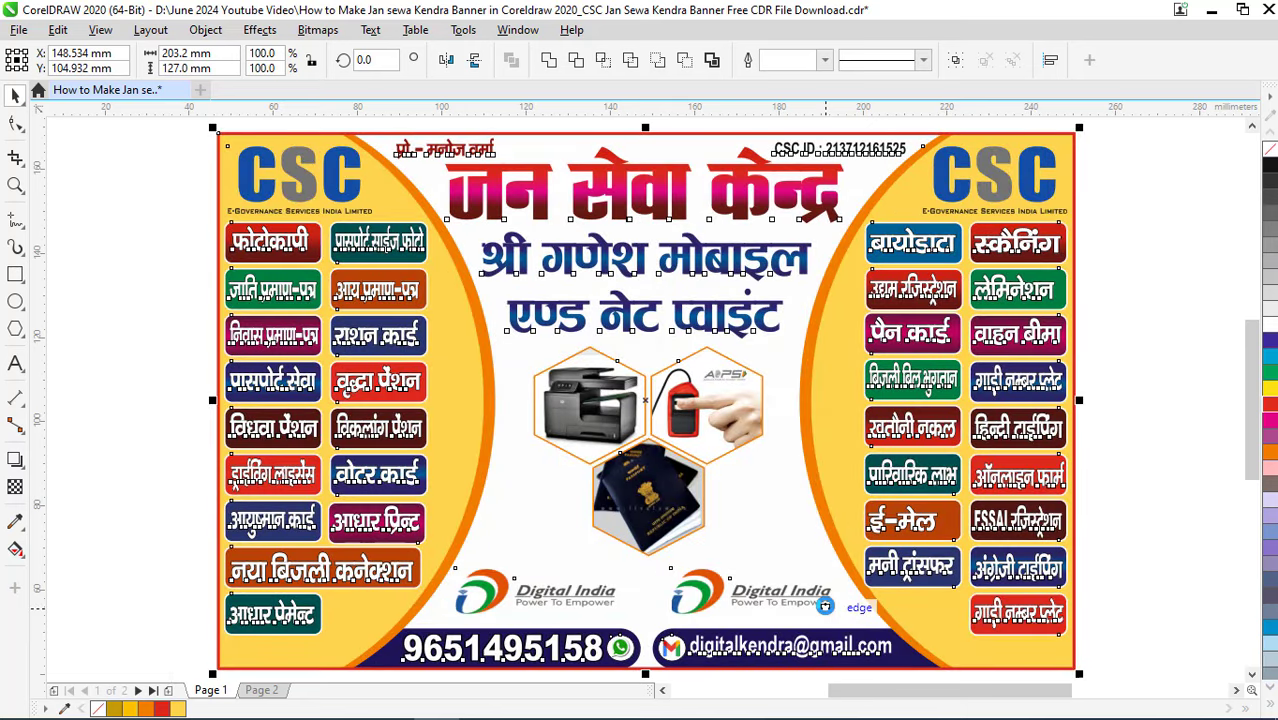
key(Escape)
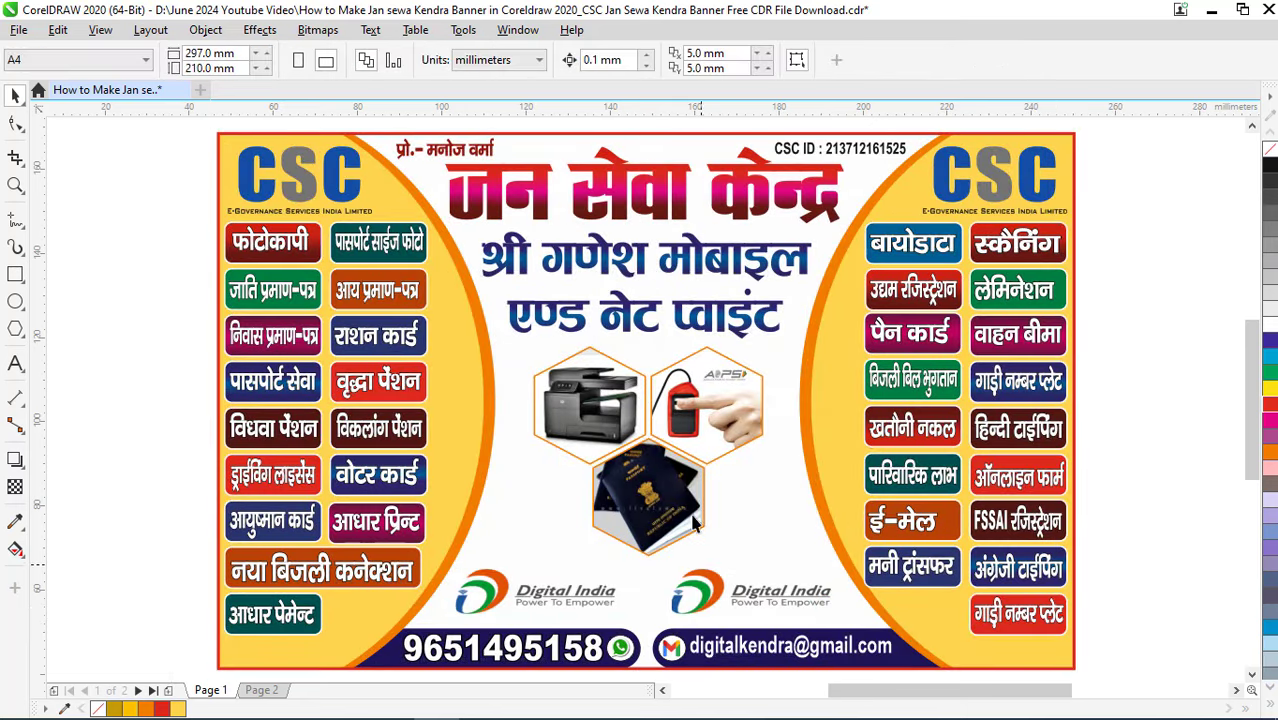
scroll(695, 527, down, 2)
scroll(705, 318, up, 2)
click(763, 350)
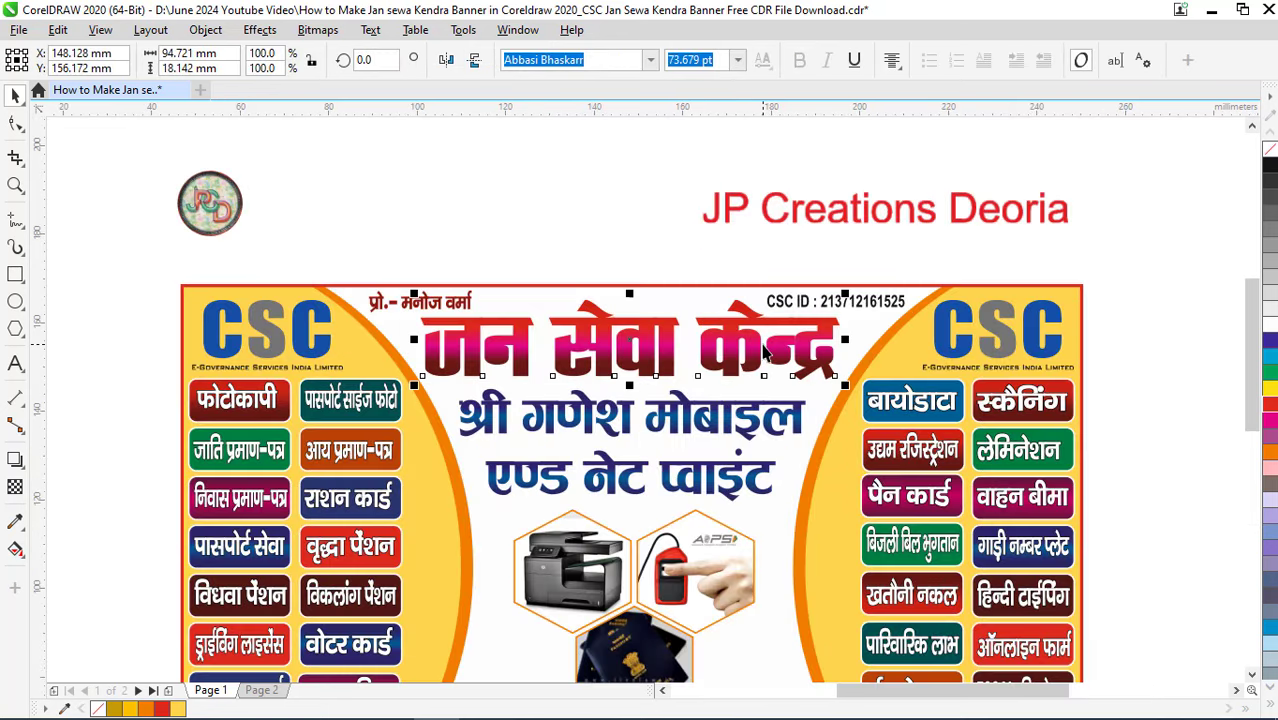
scroll(739, 340, up, 2)
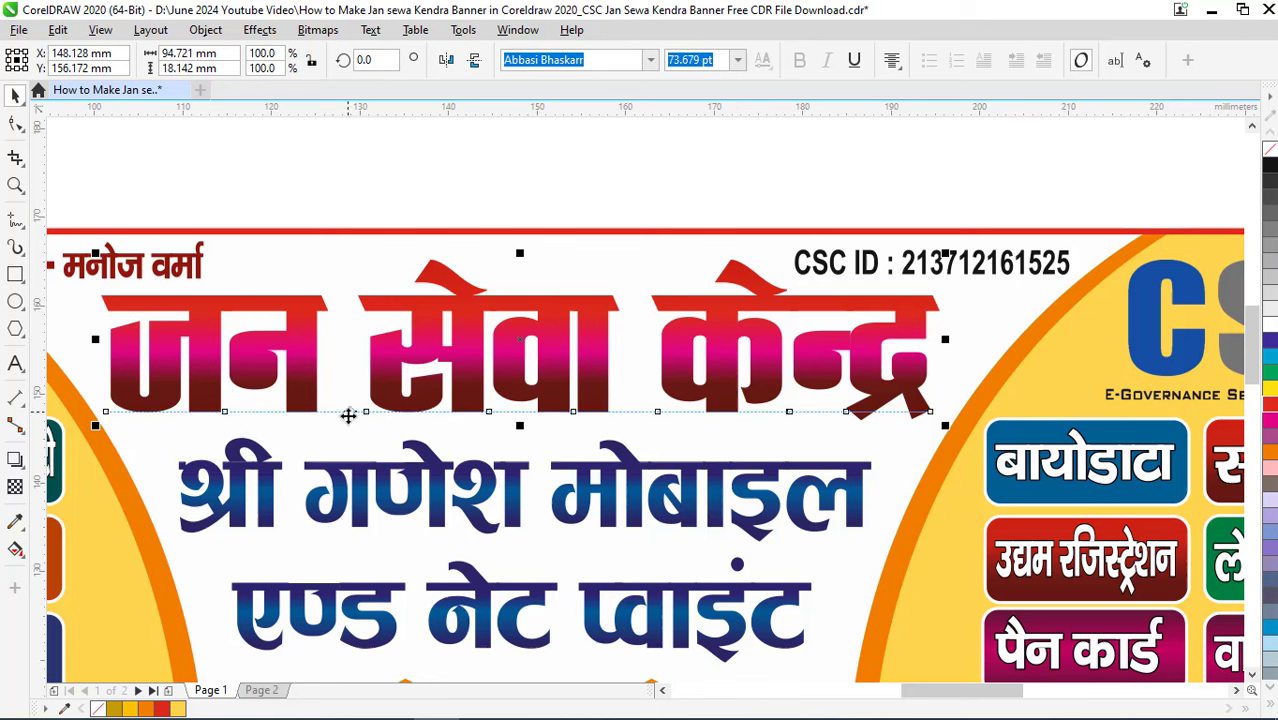
Drag a drop shadow out from the title with the Drop Shadow tool
click(13, 462)
click(40, 457)
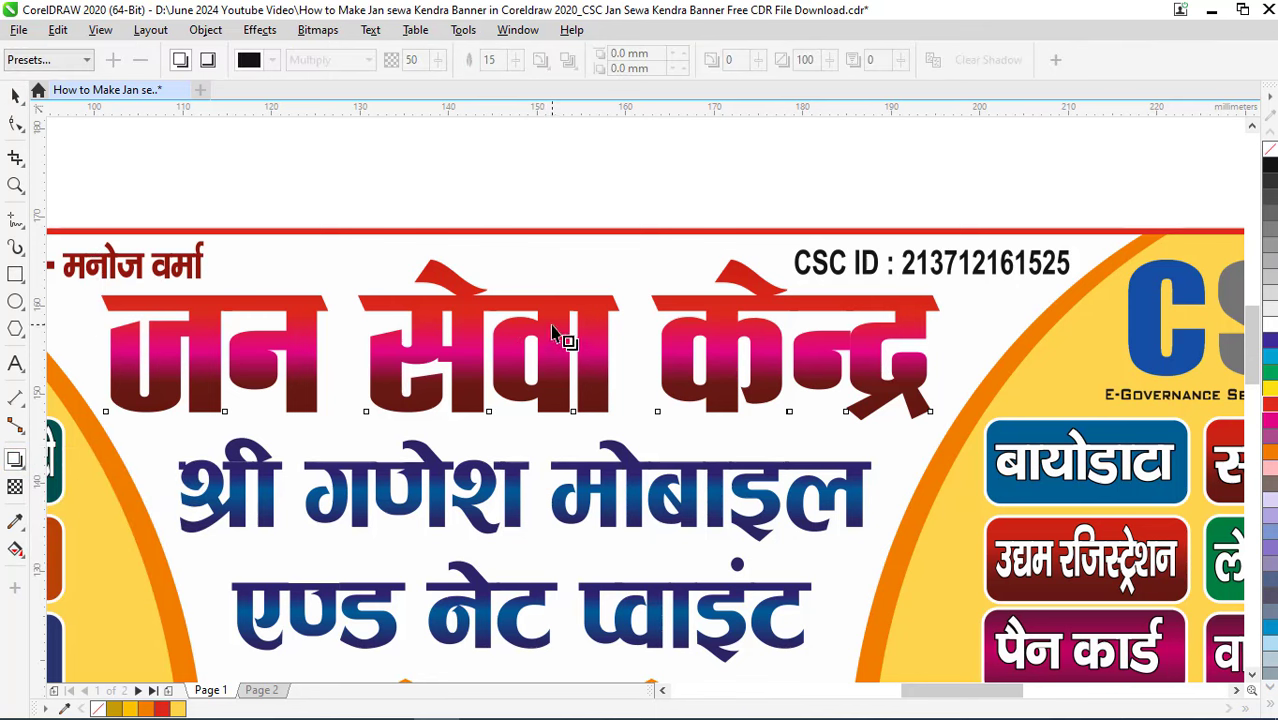
drag(520, 340, 621, 438)
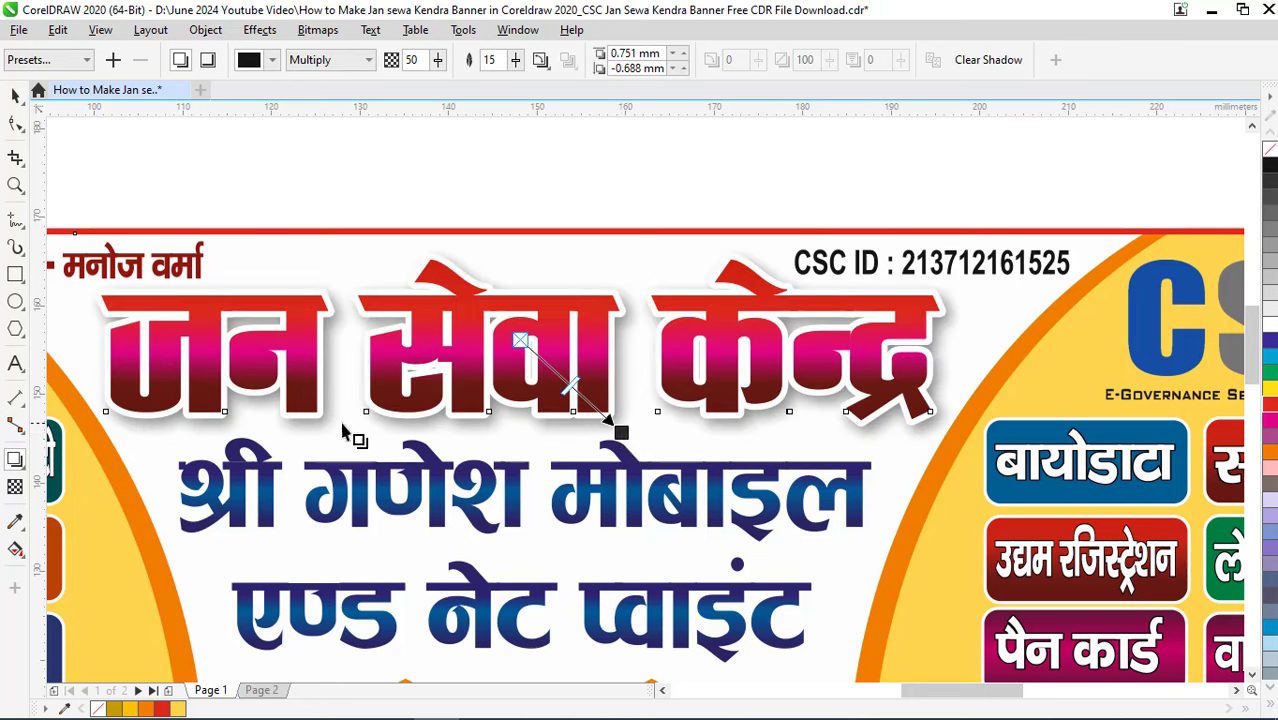
scroll(343, 432, up, 2)
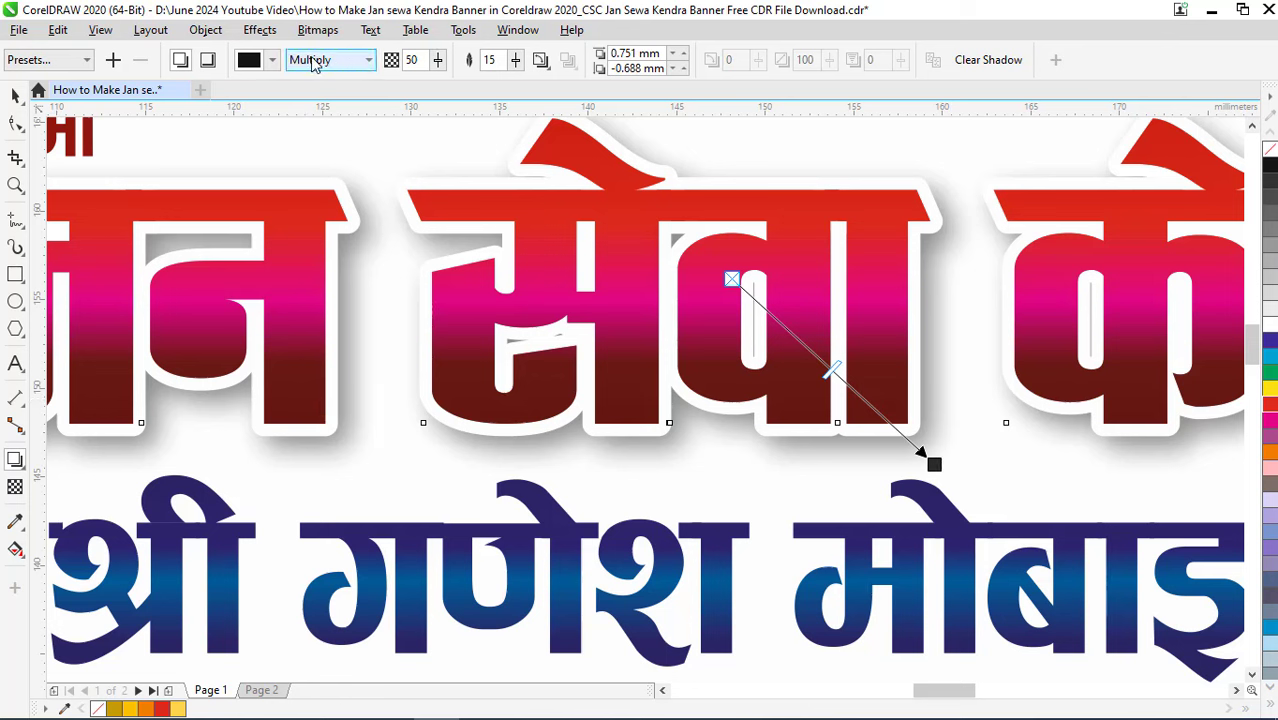
Make the shadow orange with opacity 72 and Normal merge mode
click(273, 62)
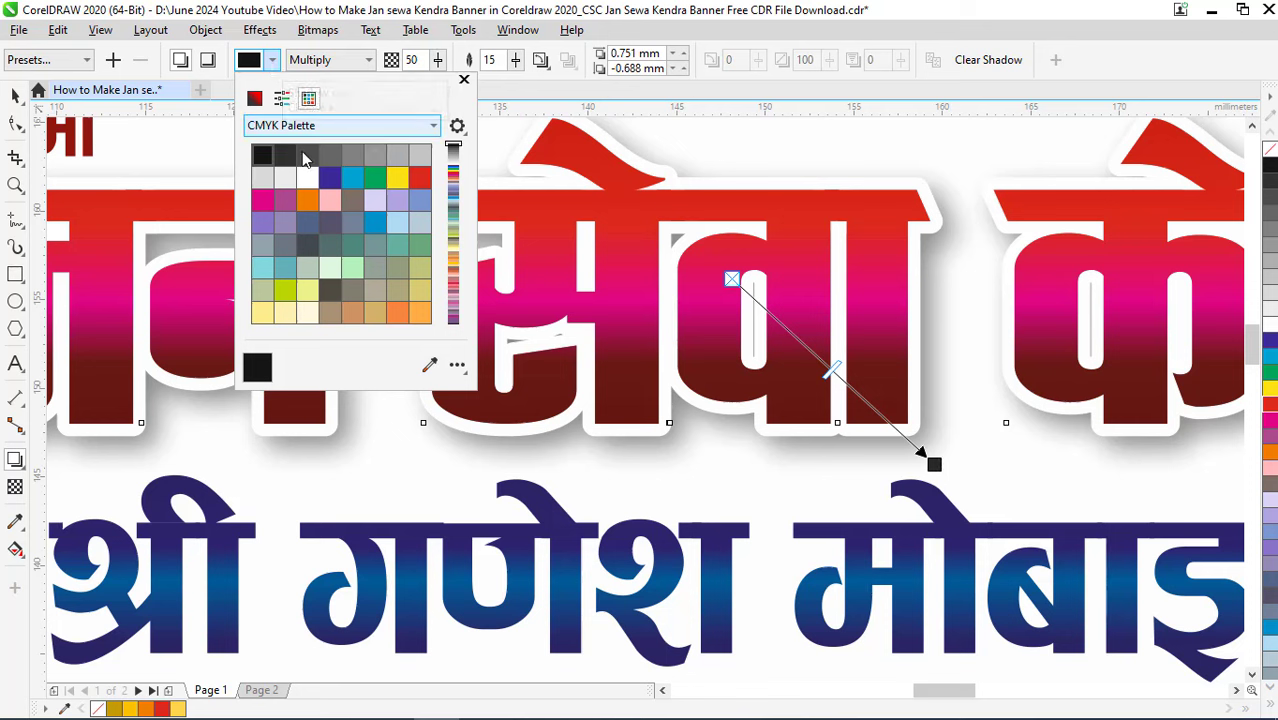
click(307, 201)
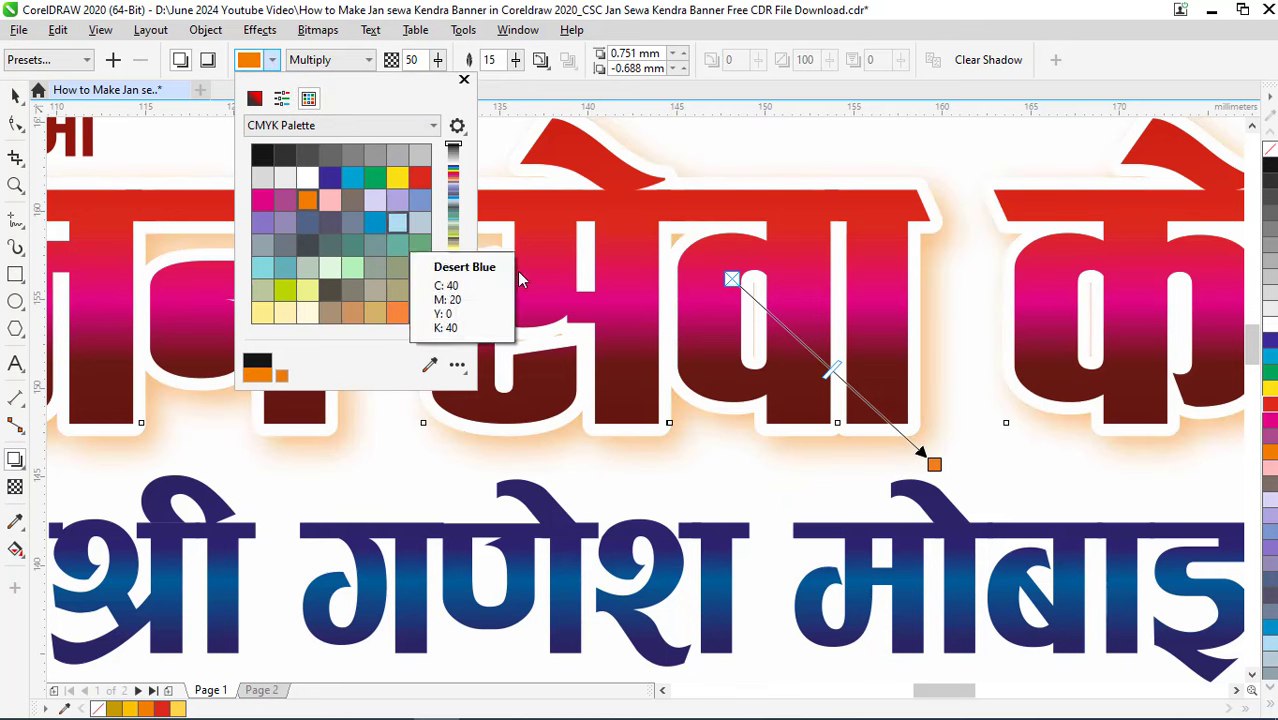
click(613, 90)
click(438, 62)
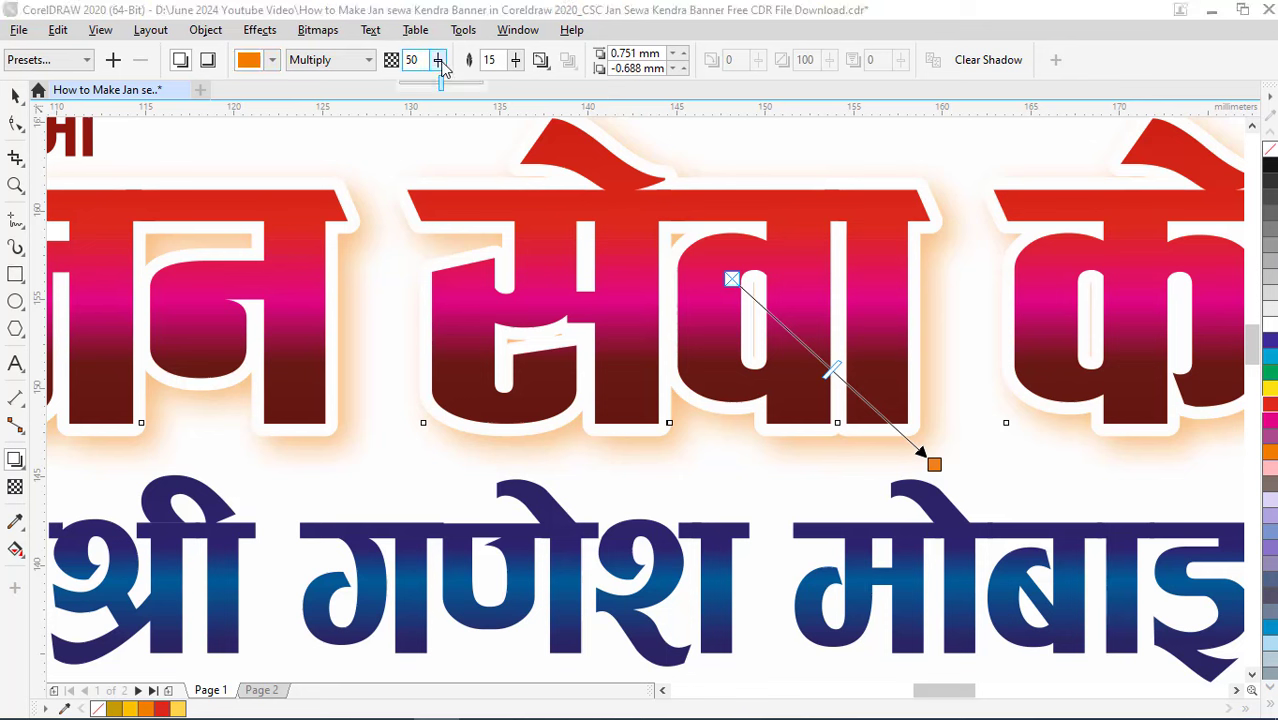
drag(442, 66, 449, 76)
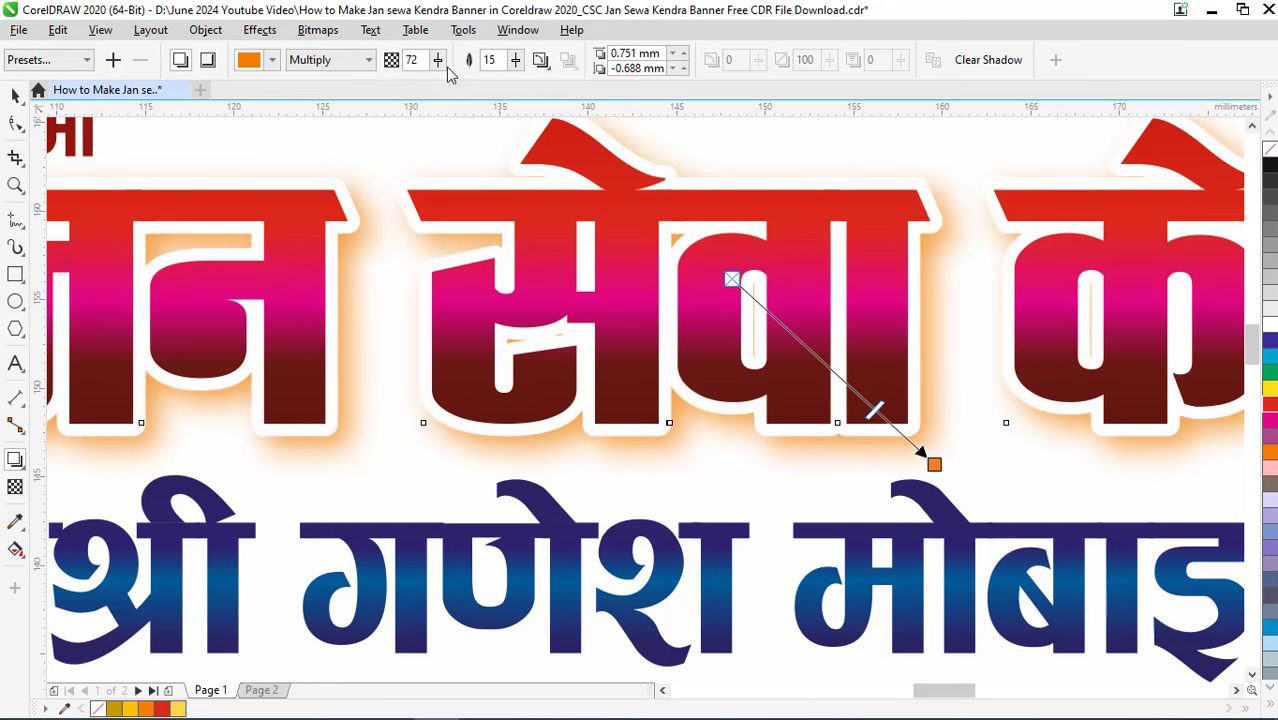
click(366, 62)
click(350, 77)
Set the orange shadow's feathering to 23 and fine-tune its opacity
drag(437, 68, 447, 90)
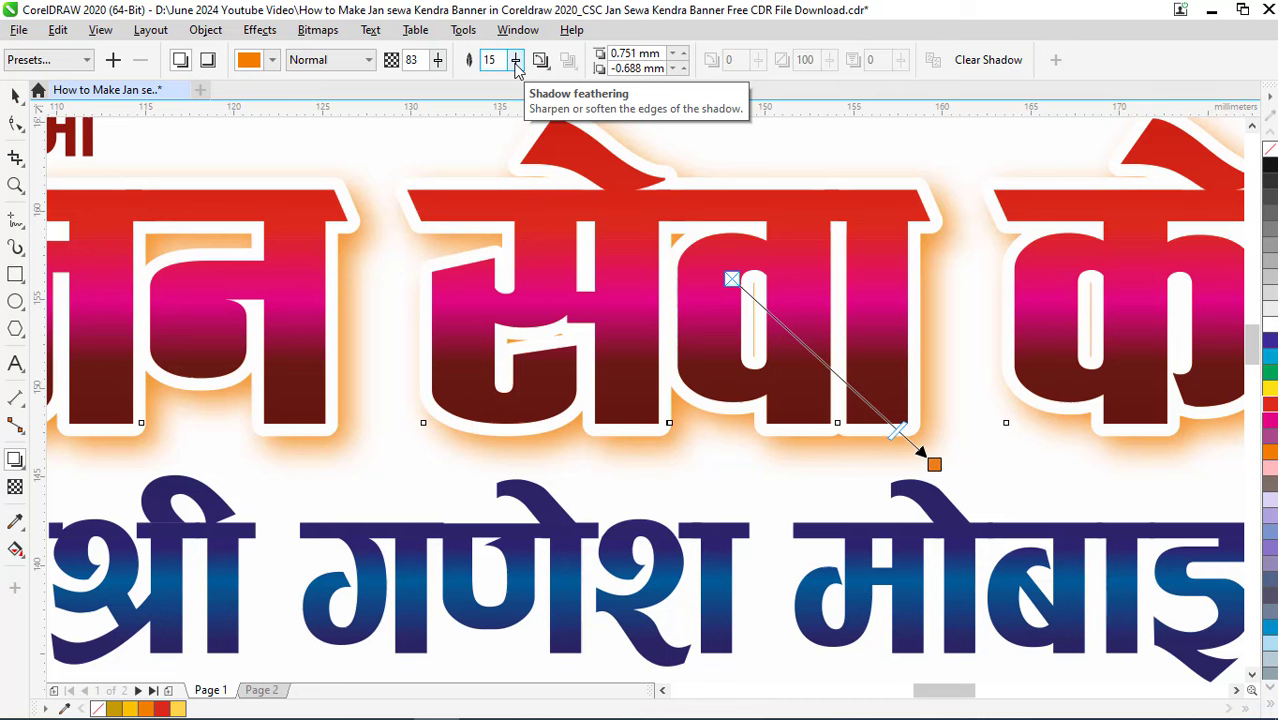
mouse_move(516, 66)
mouse_down()
mouse_move(514, 86)
mouse_move(531, 92)
mouse_up()
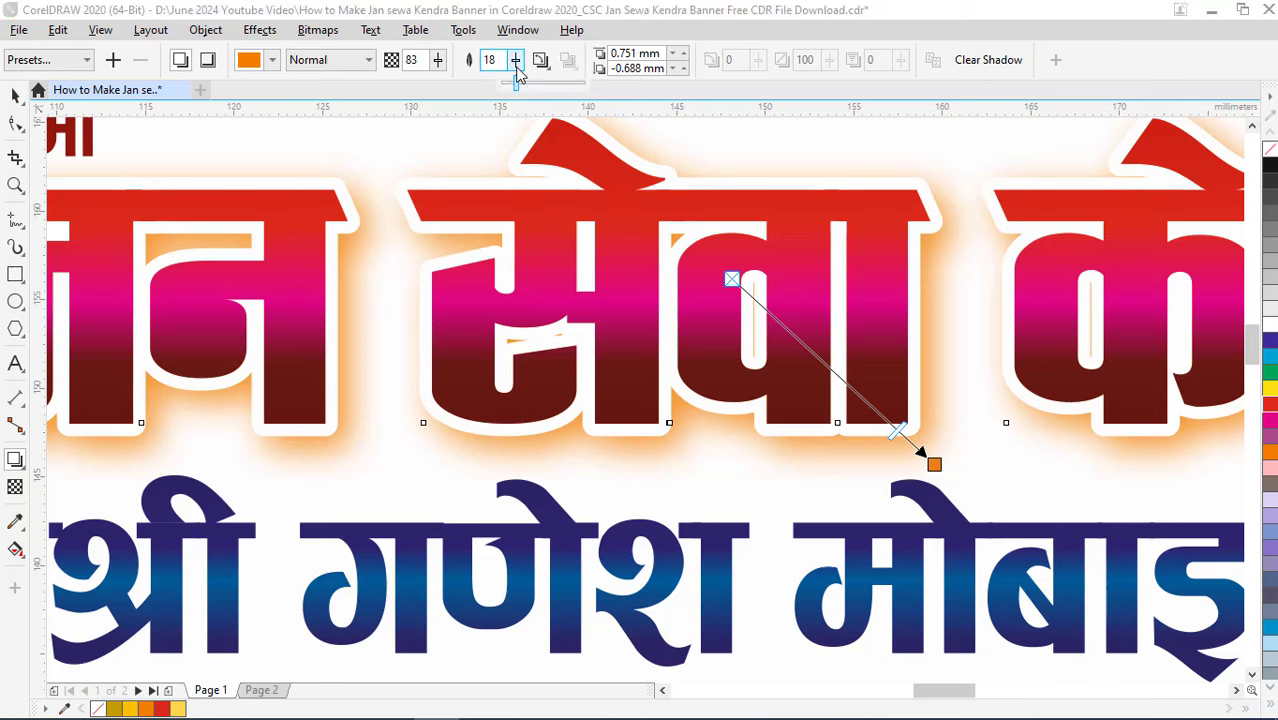
drag(518, 63, 526, 72)
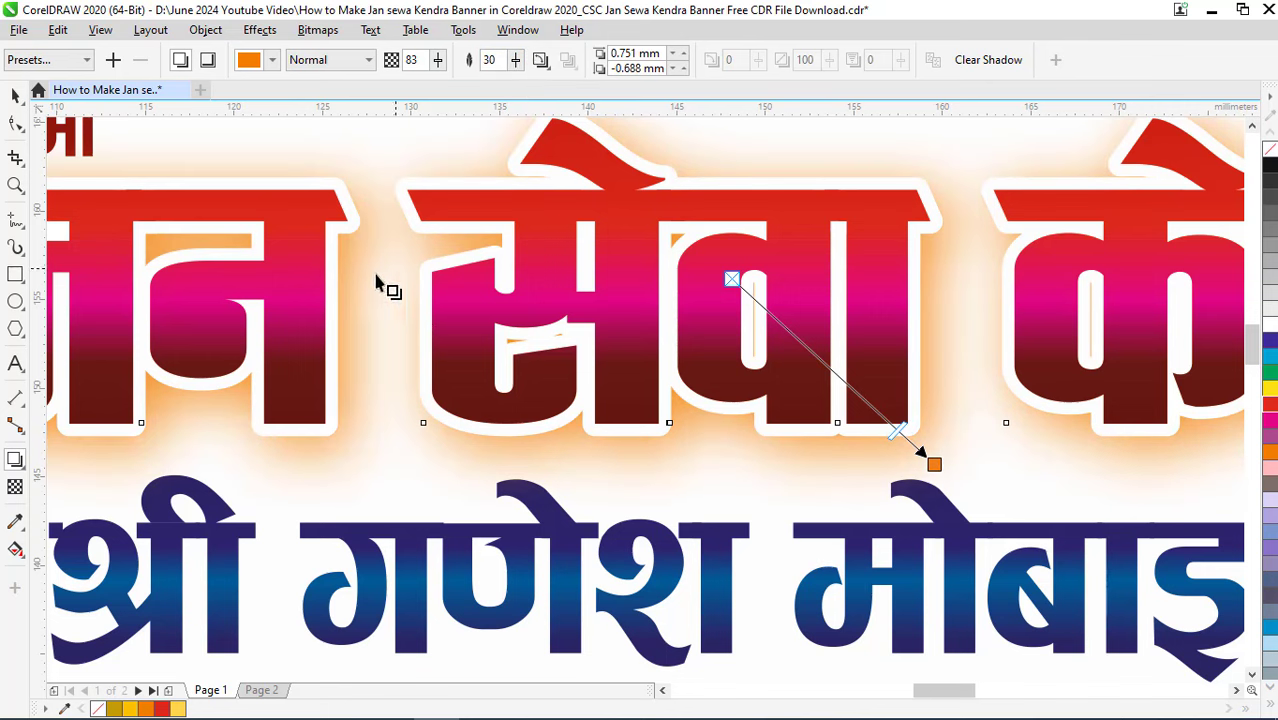
click(516, 62)
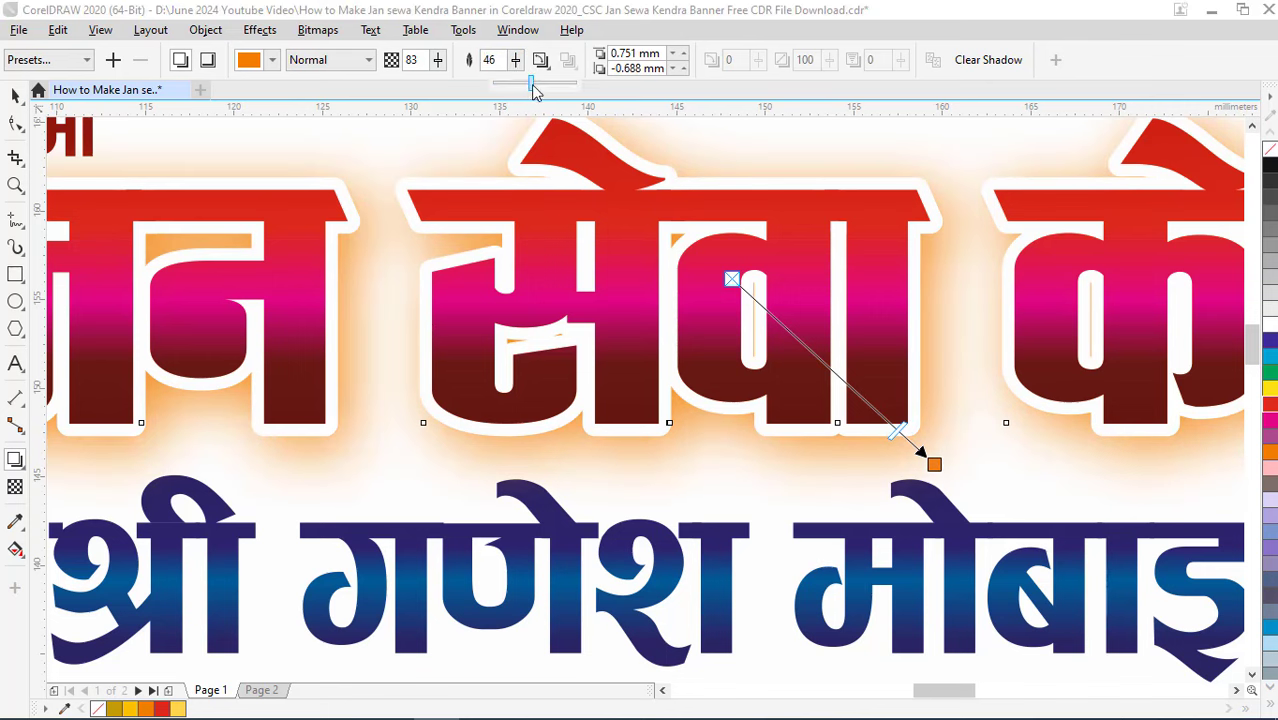
drag(520, 88, 533, 88)
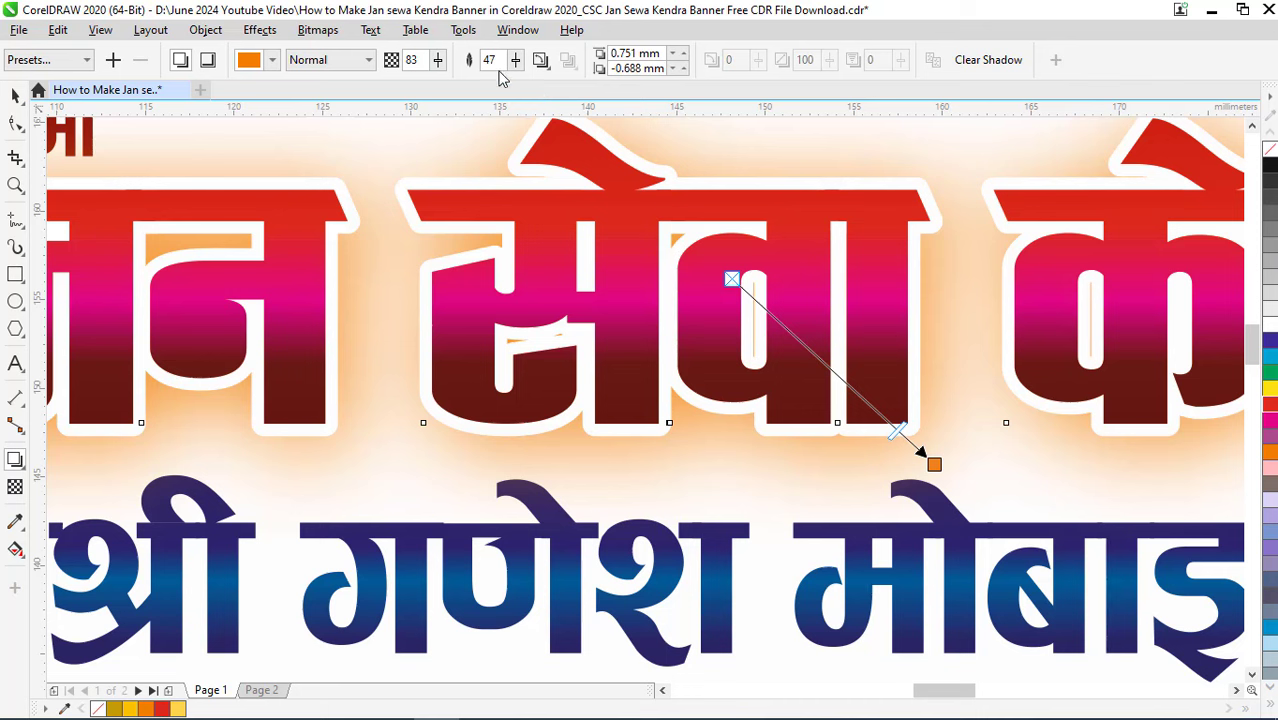
click(515, 60)
click(490, 88)
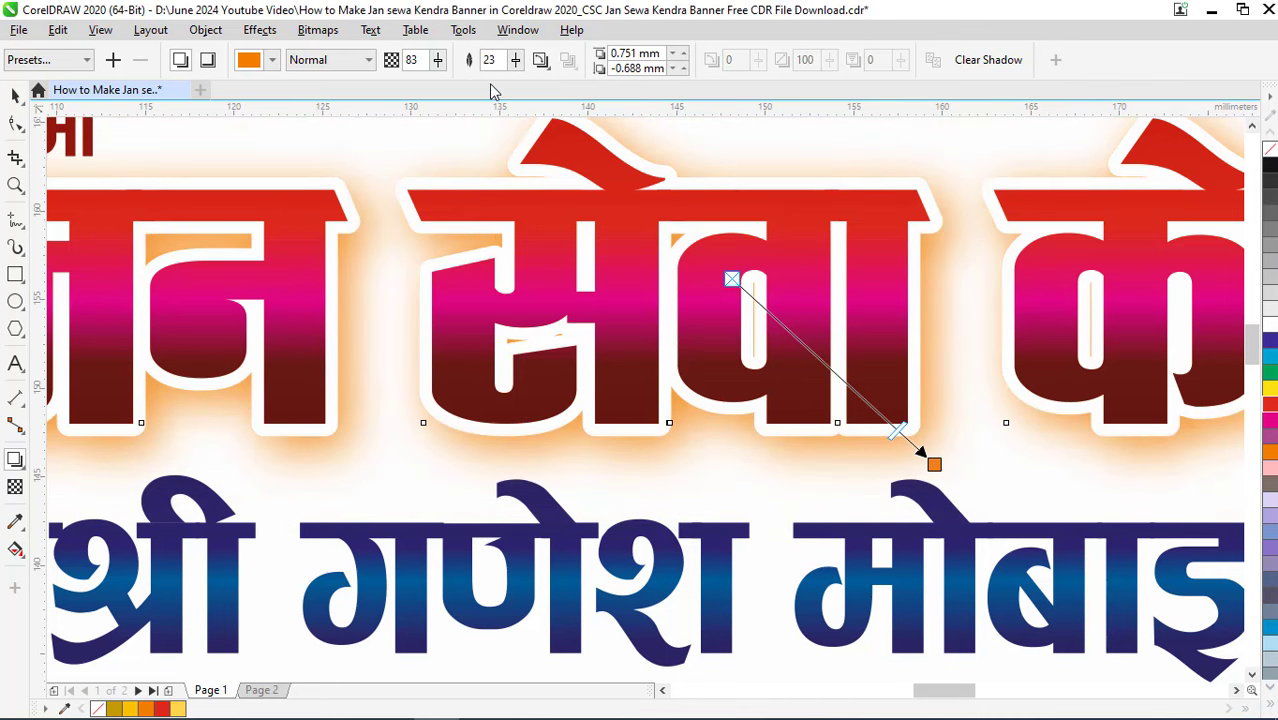
click(437, 60)
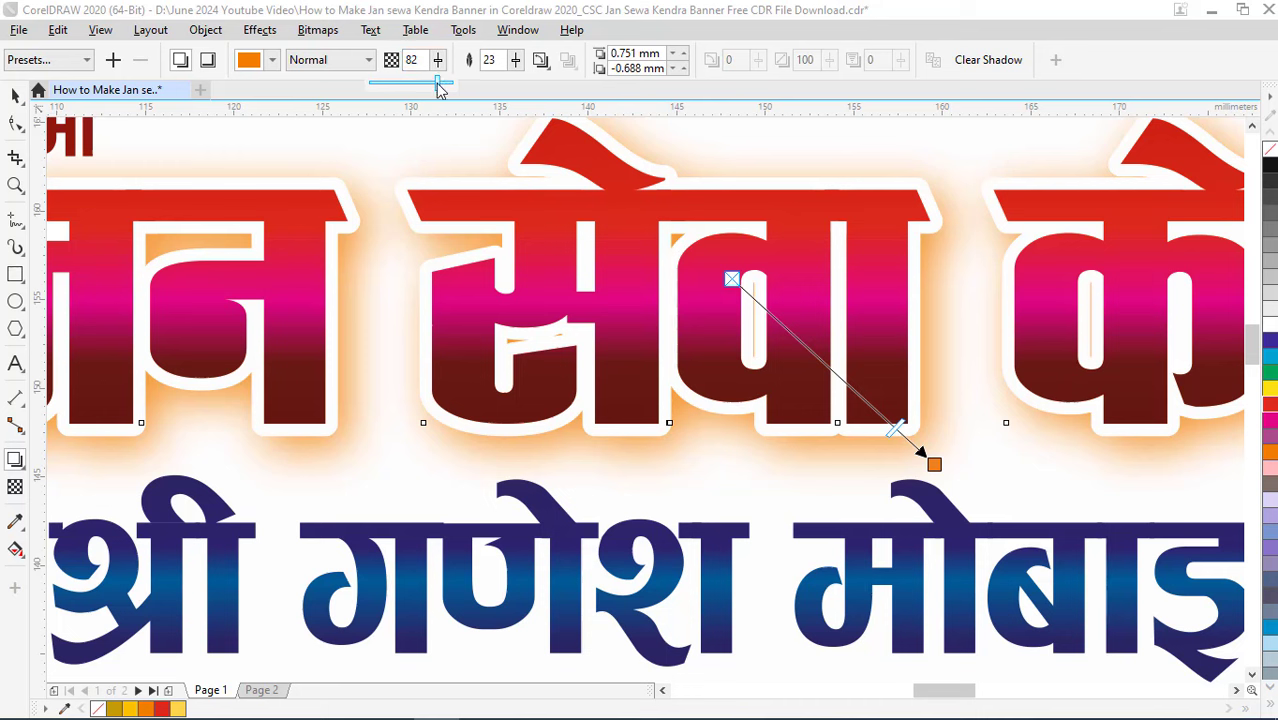
drag(441, 85, 442, 88)
click(437, 60)
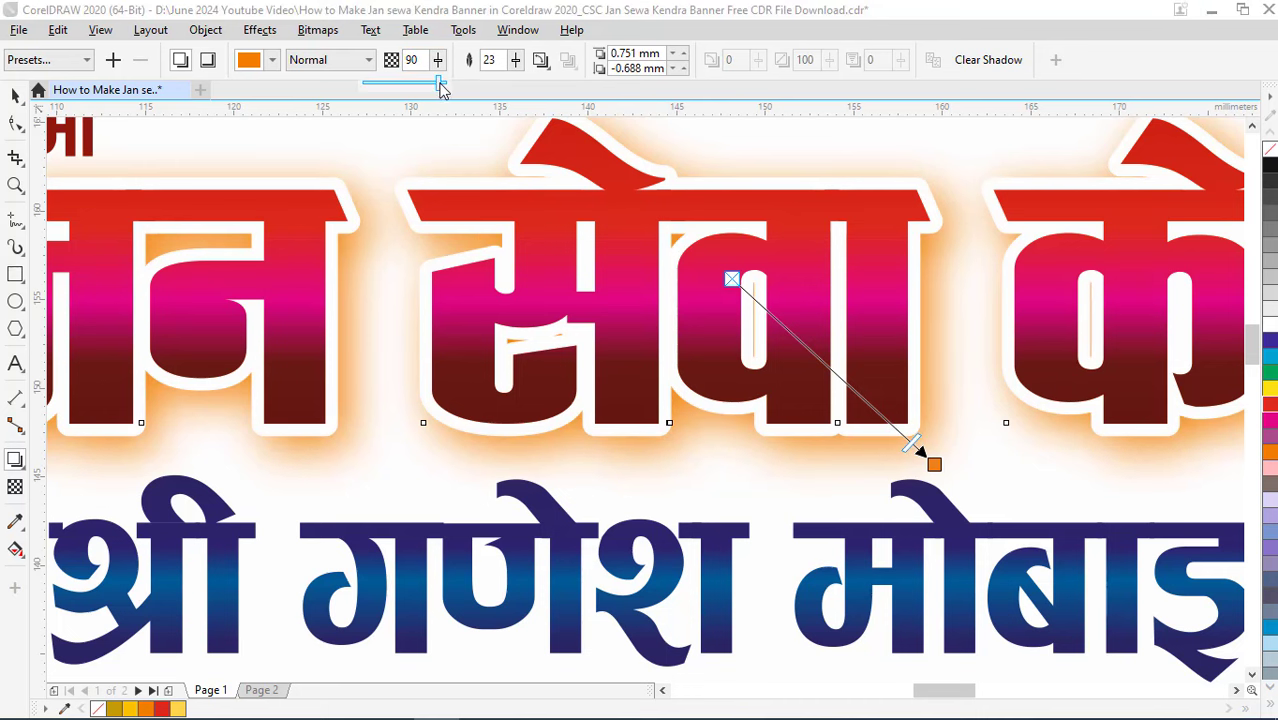
drag(912, 437, 905, 432)
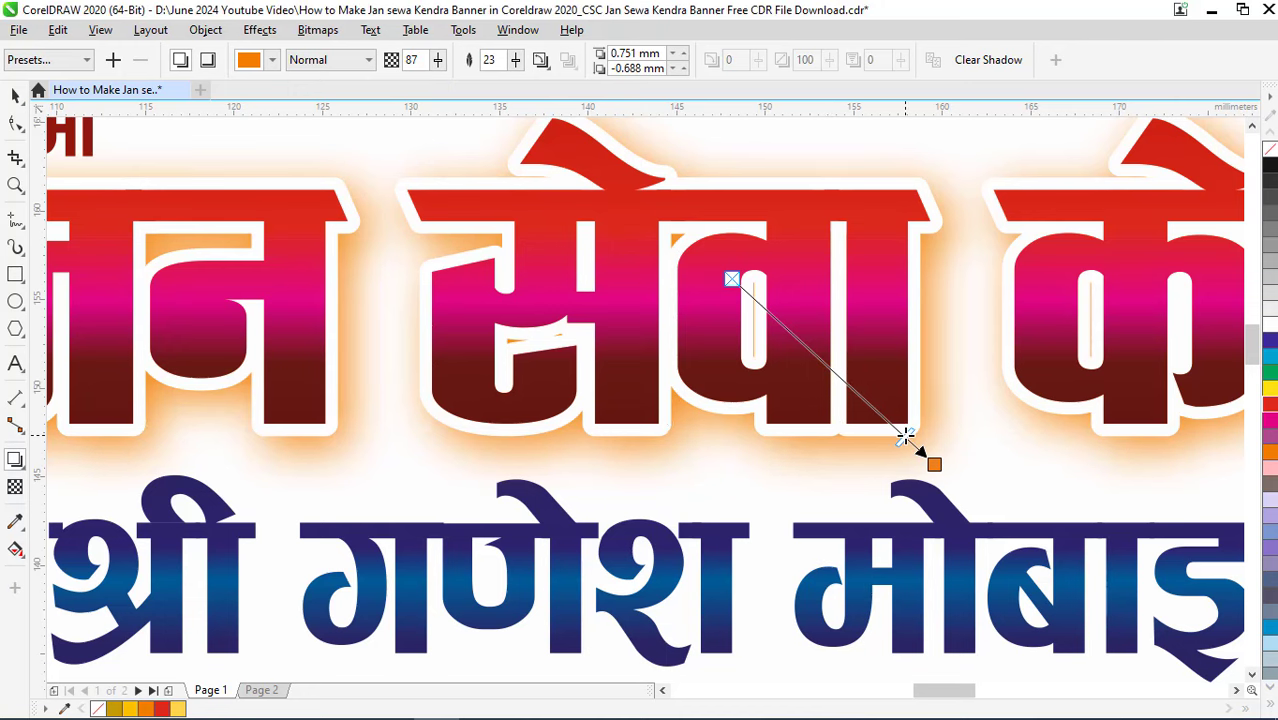
Push the shadow further down-right and bring its opacity to 80
scroll(736, 322, down, 2)
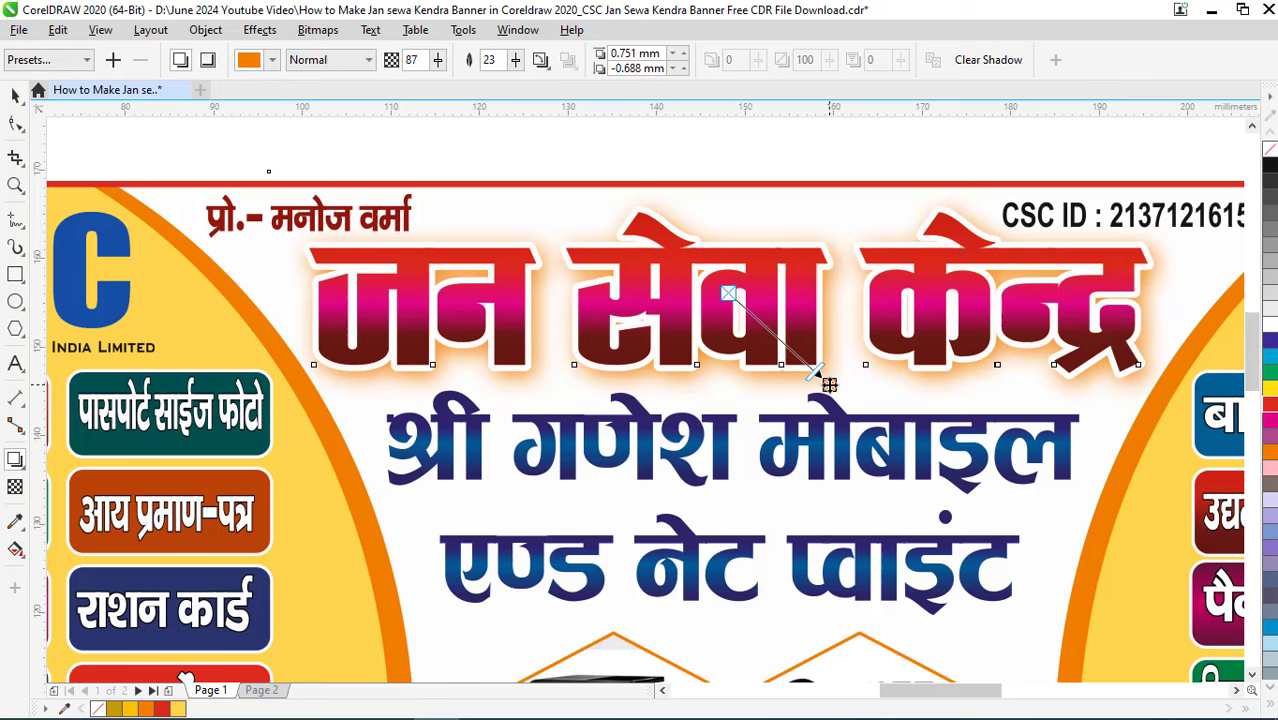
drag(824, 380, 845, 387)
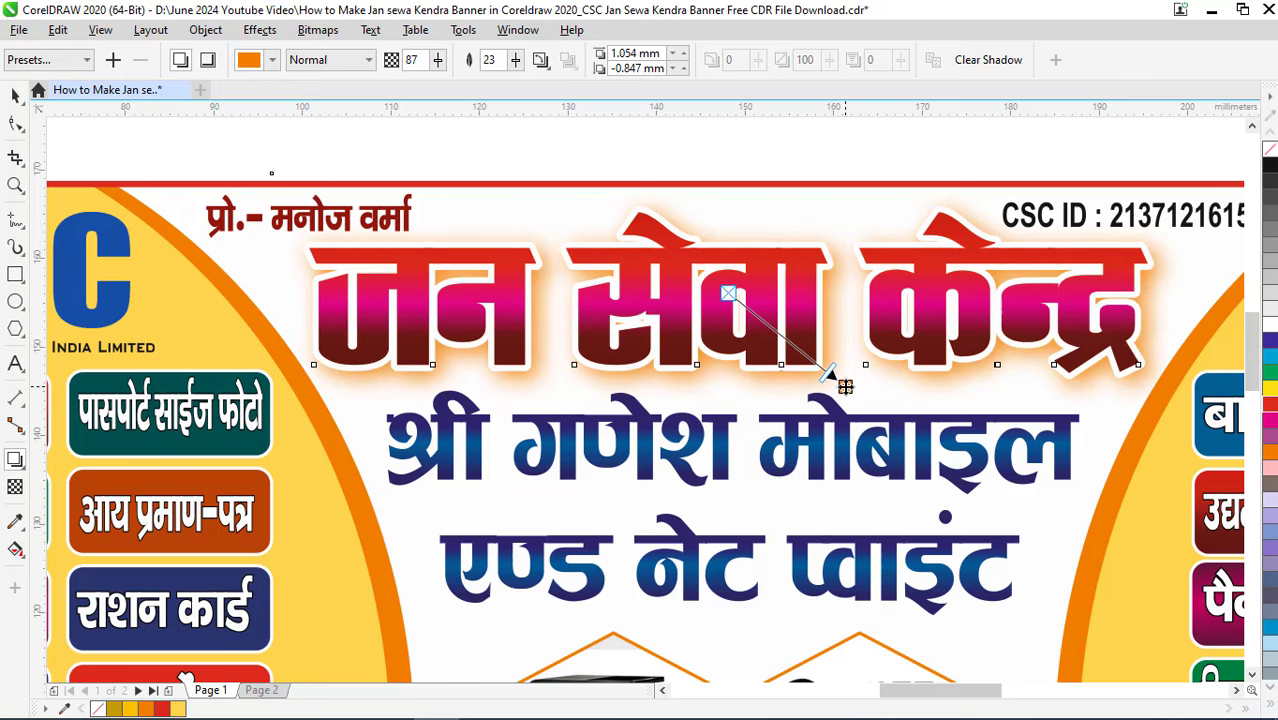
scroll(845, 387, up, 2)
mouse_move(845, 385)
mouse_down()
mouse_move(856, 394)
mouse_move(836, 393)
mouse_up()
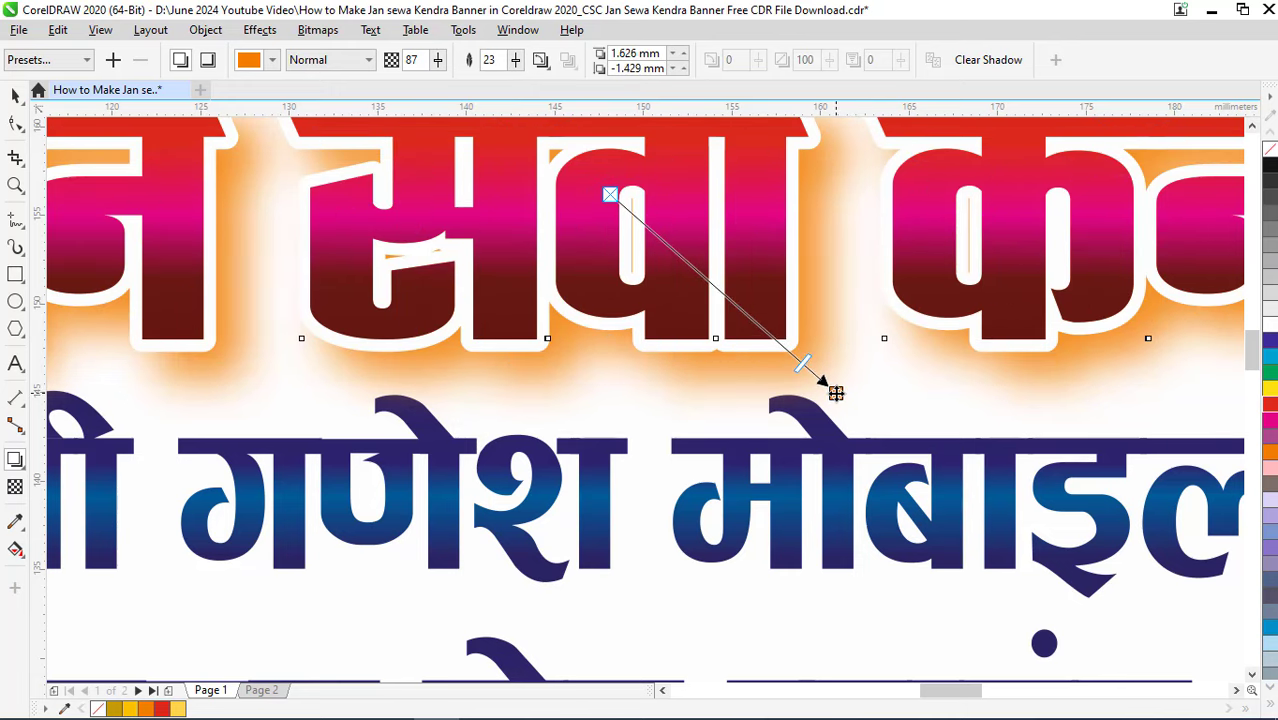
scroll(783, 368, down, 2)
scroll(797, 375, up, 2)
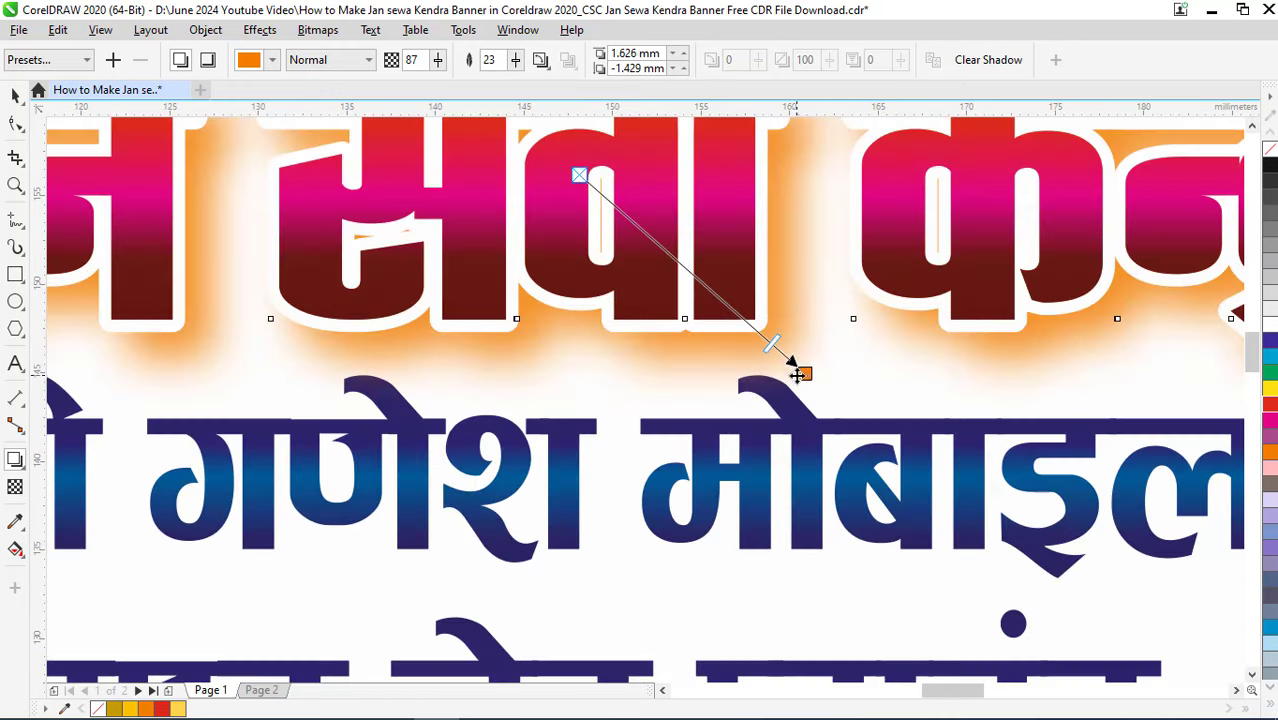
drag(805, 377, 808, 392)
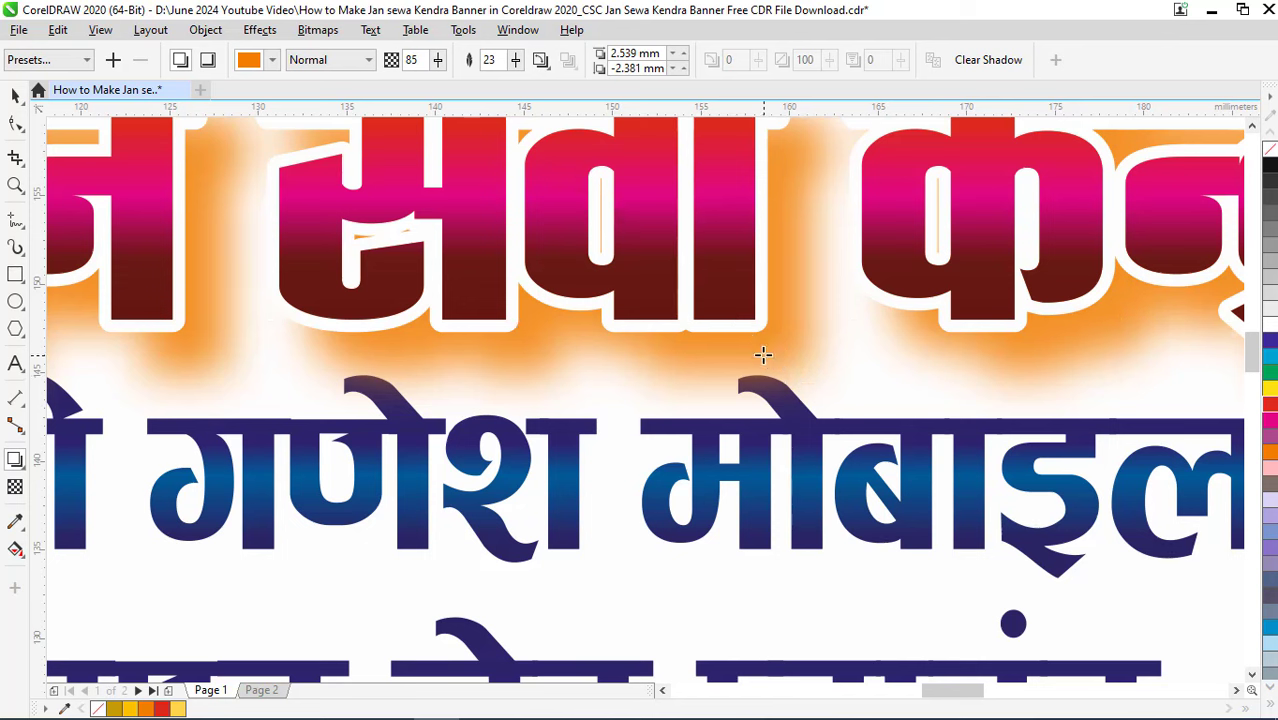
mouse_move(772, 357)
mouse_down()
mouse_move(695, 284)
mouse_move(757, 345)
mouse_up()
drag(808, 389, 802, 383)
Return to the Pick tool and deselect the title
scroll(545, 292, down, 2)
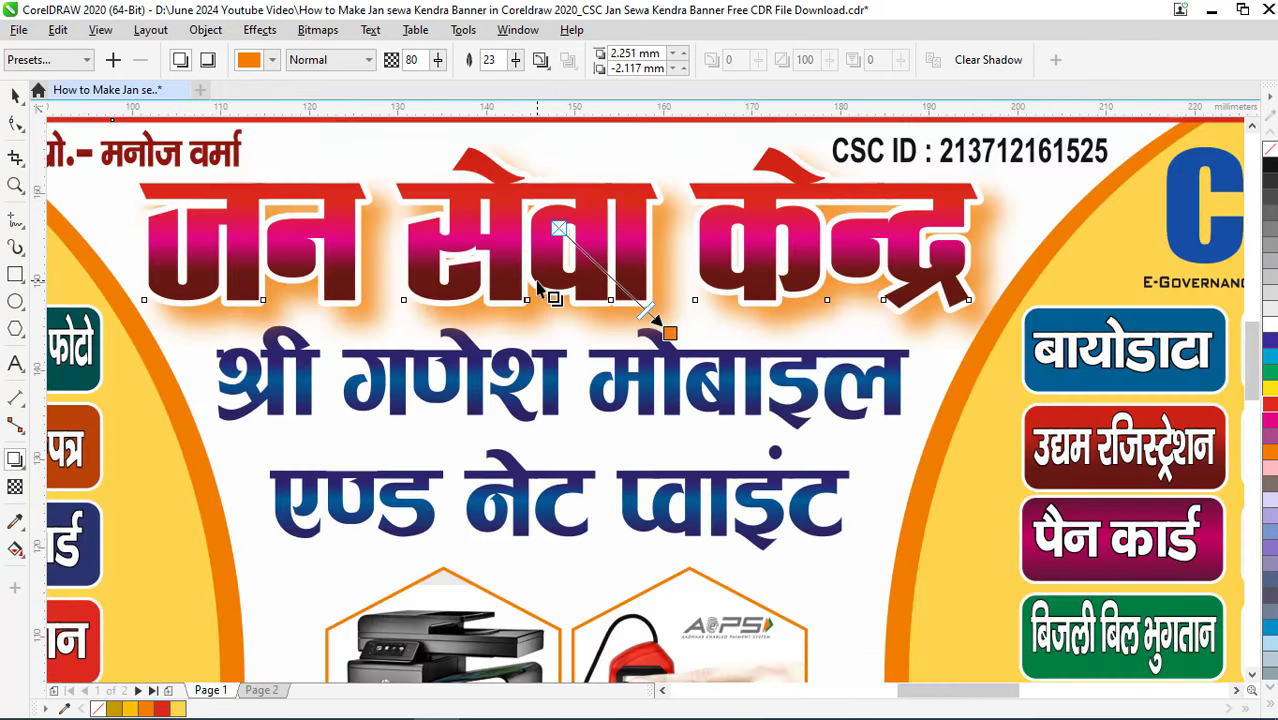
key(space)
scroll(540, 288, down, 2)
click(1142, 358)
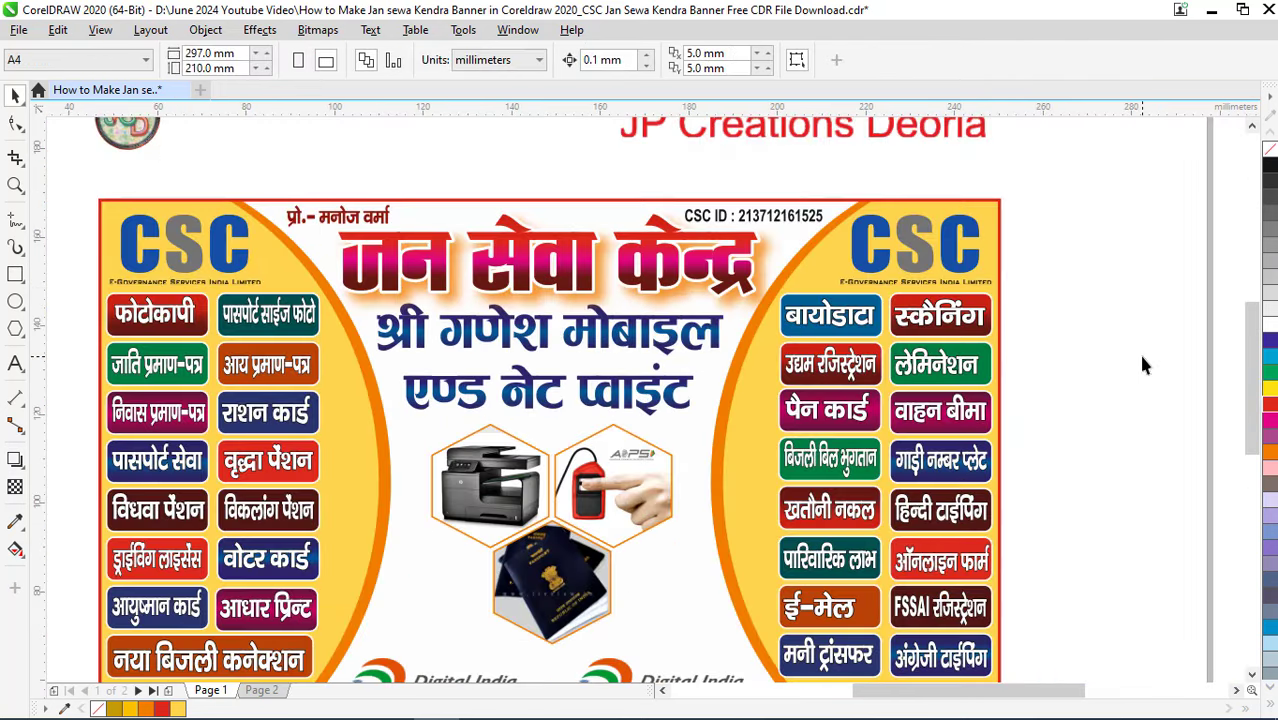
scroll(651, 262, down, 2)
Select the title and return to editing its drop shadow
scroll(651, 262, up, 2)
click(648, 245)
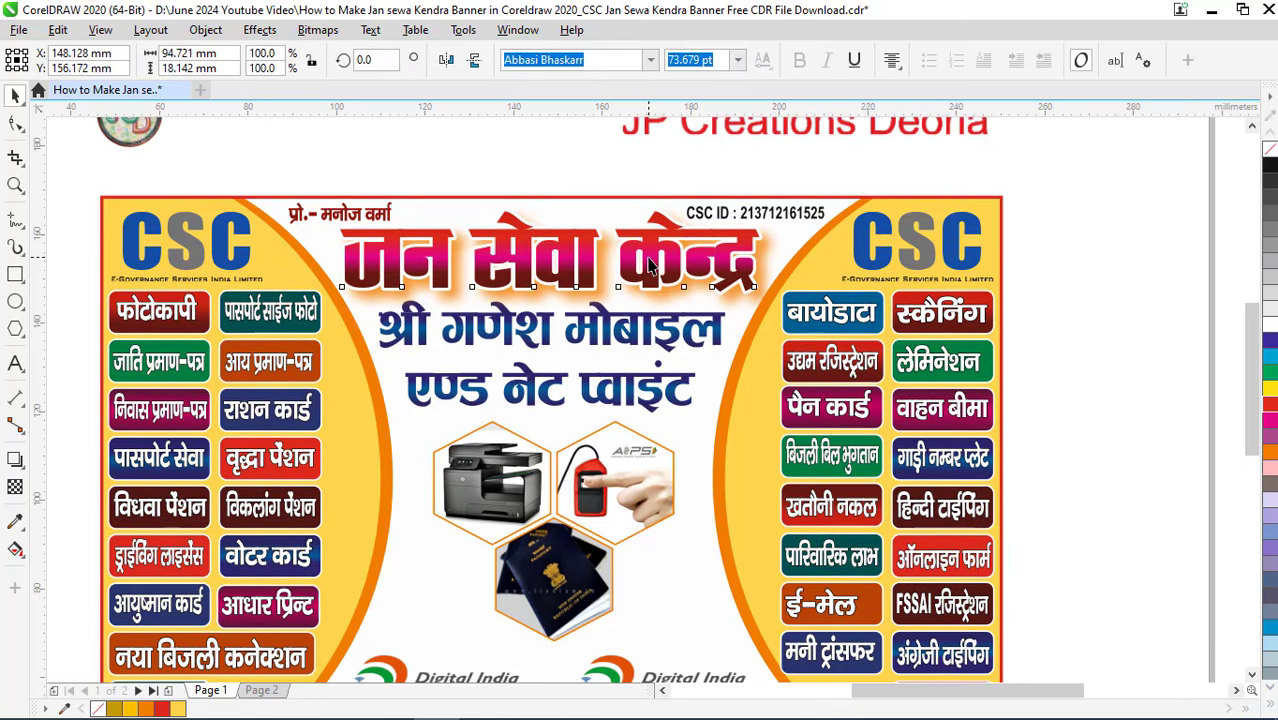
scroll(648, 245, up, 2)
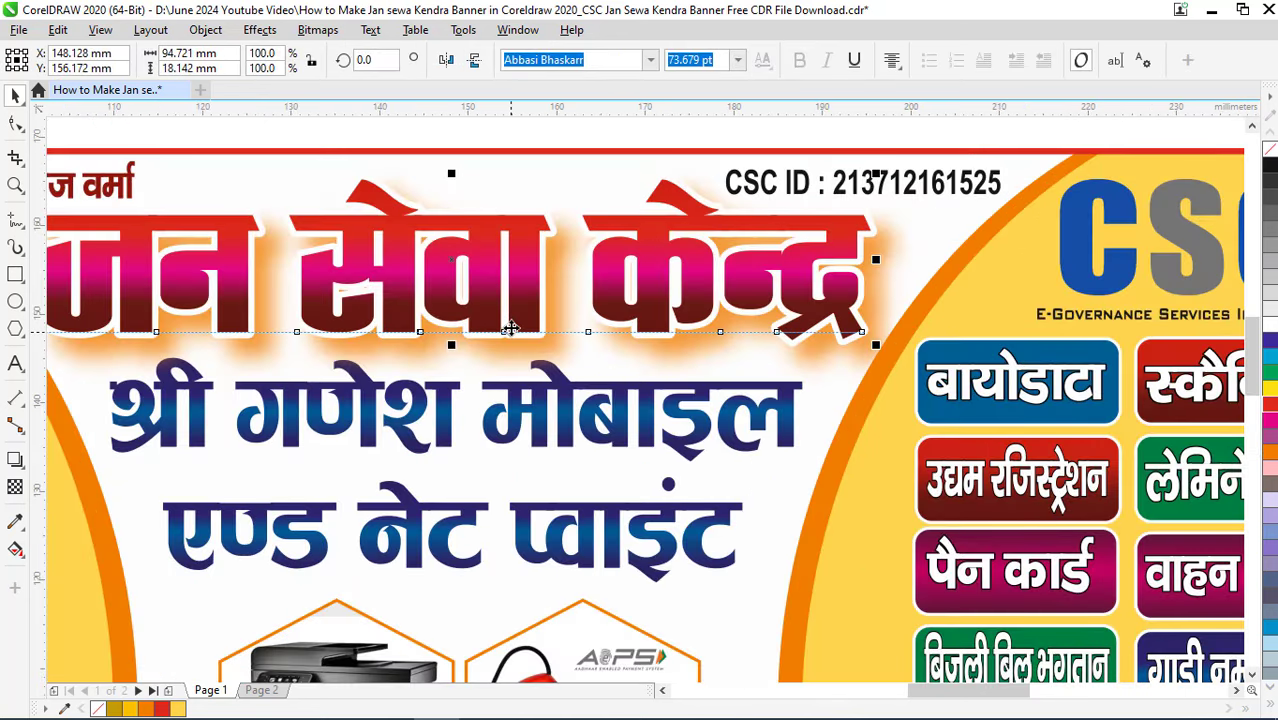
double_click(514, 345)
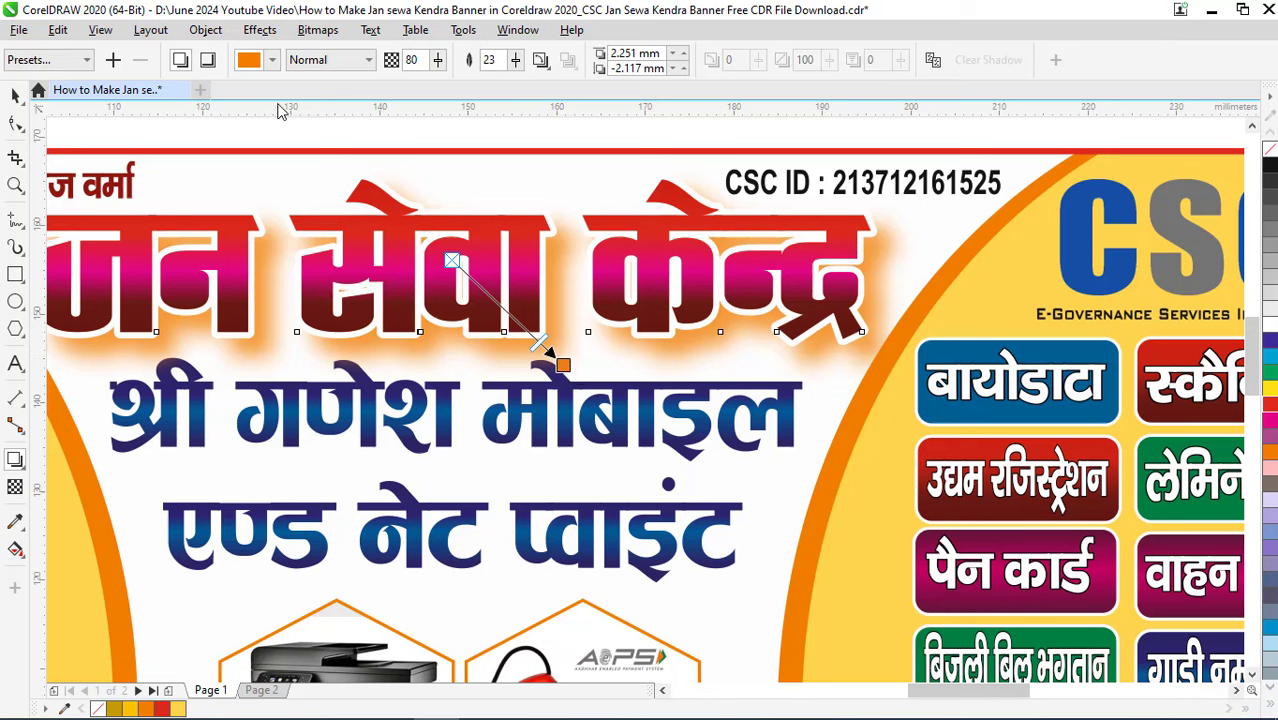
Change the shadow to dark grey, pull it closer to the letters, and deselect
click(271, 60)
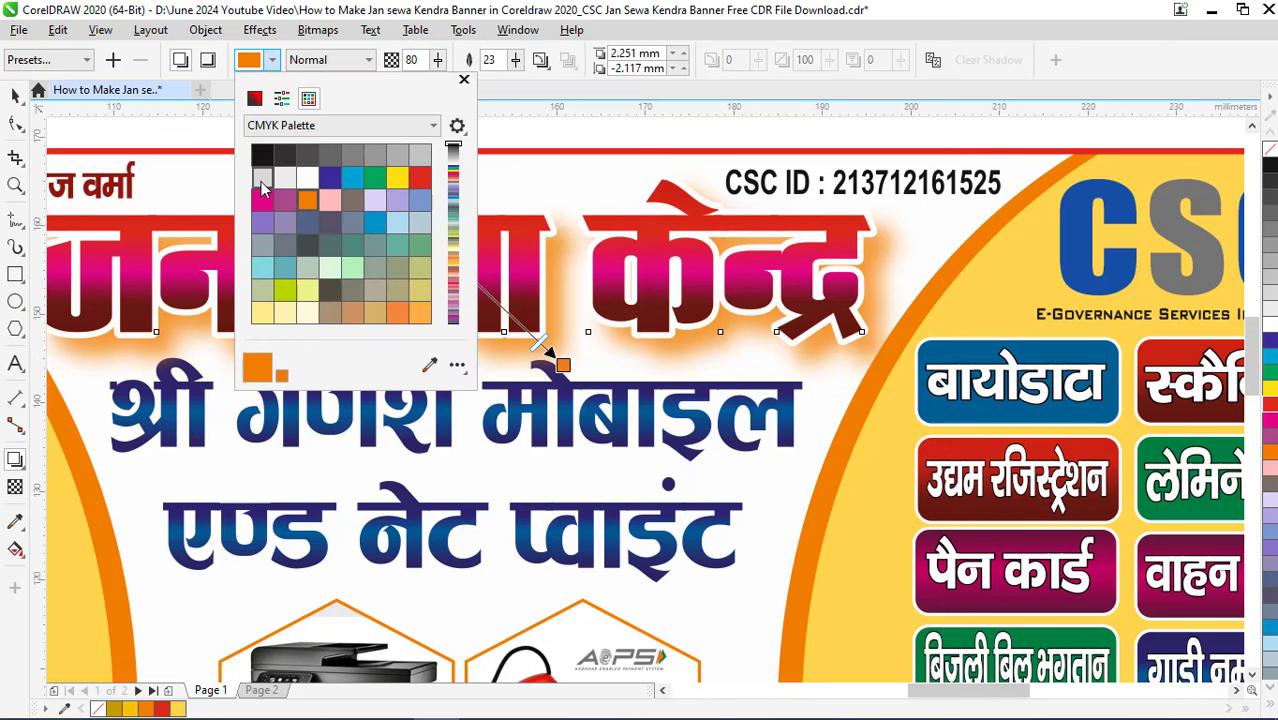
click(330, 178)
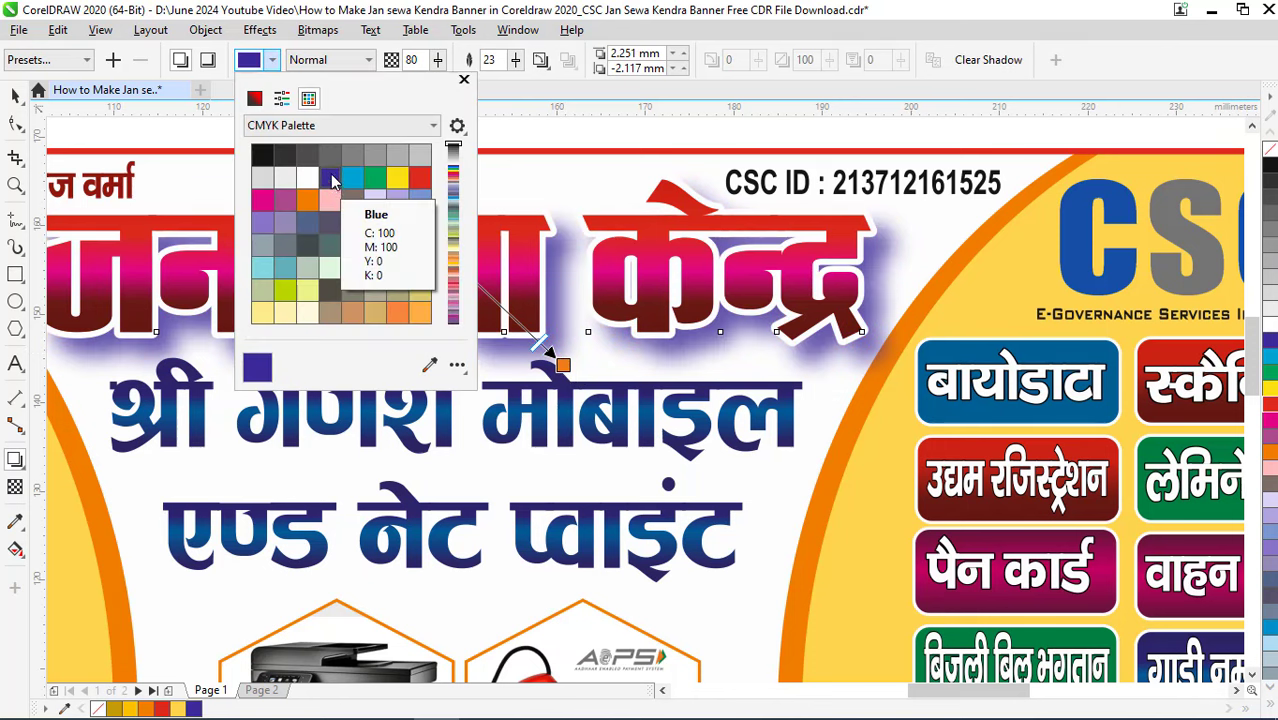
click(305, 150)
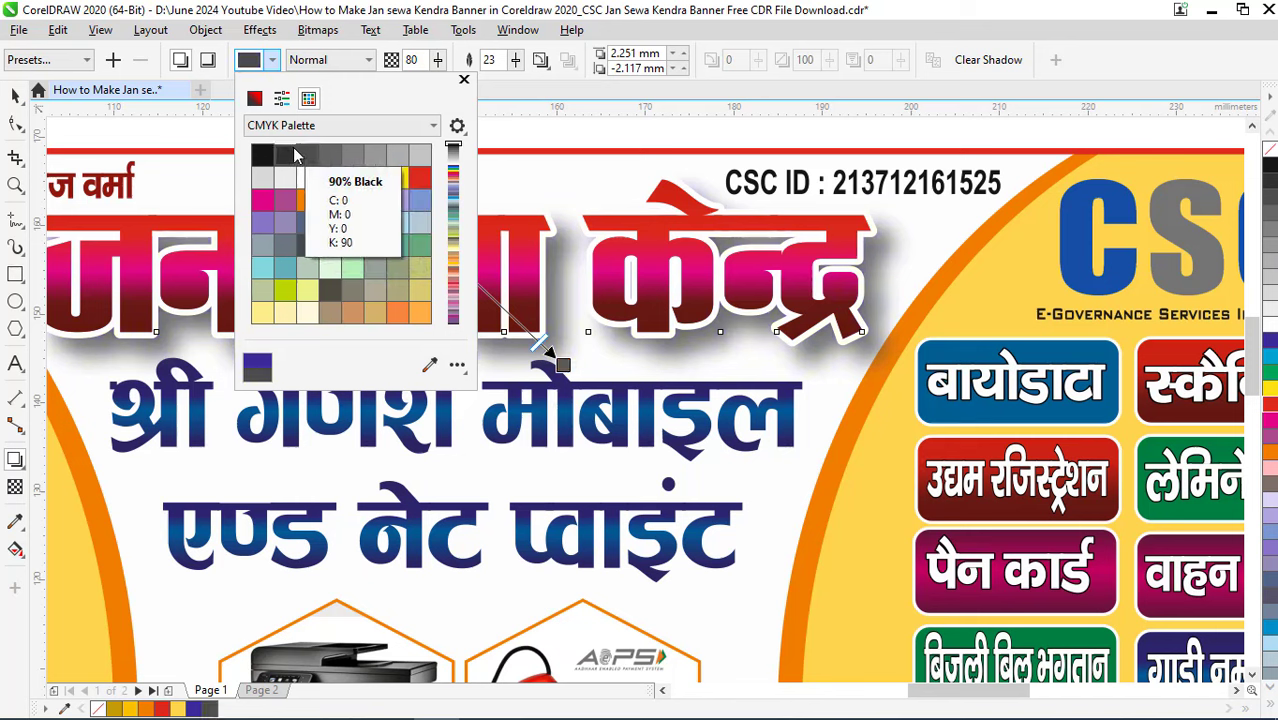
click(545, 352)
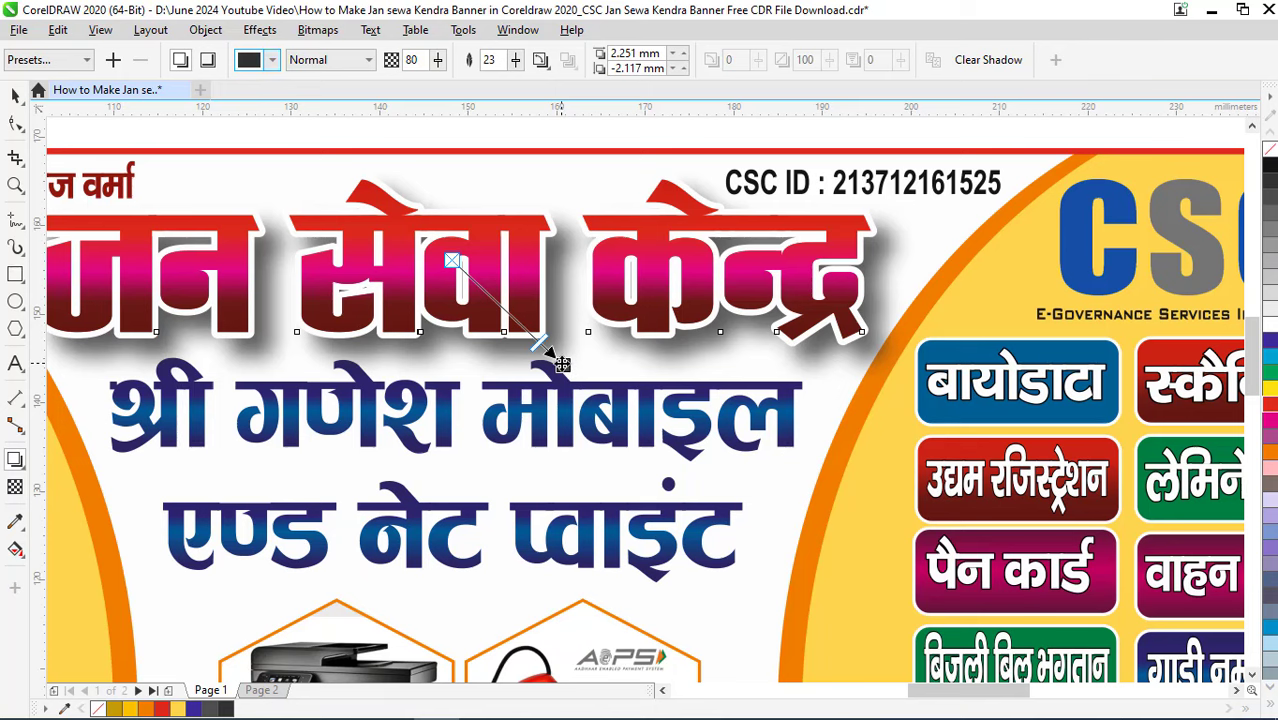
drag(547, 352, 538, 345)
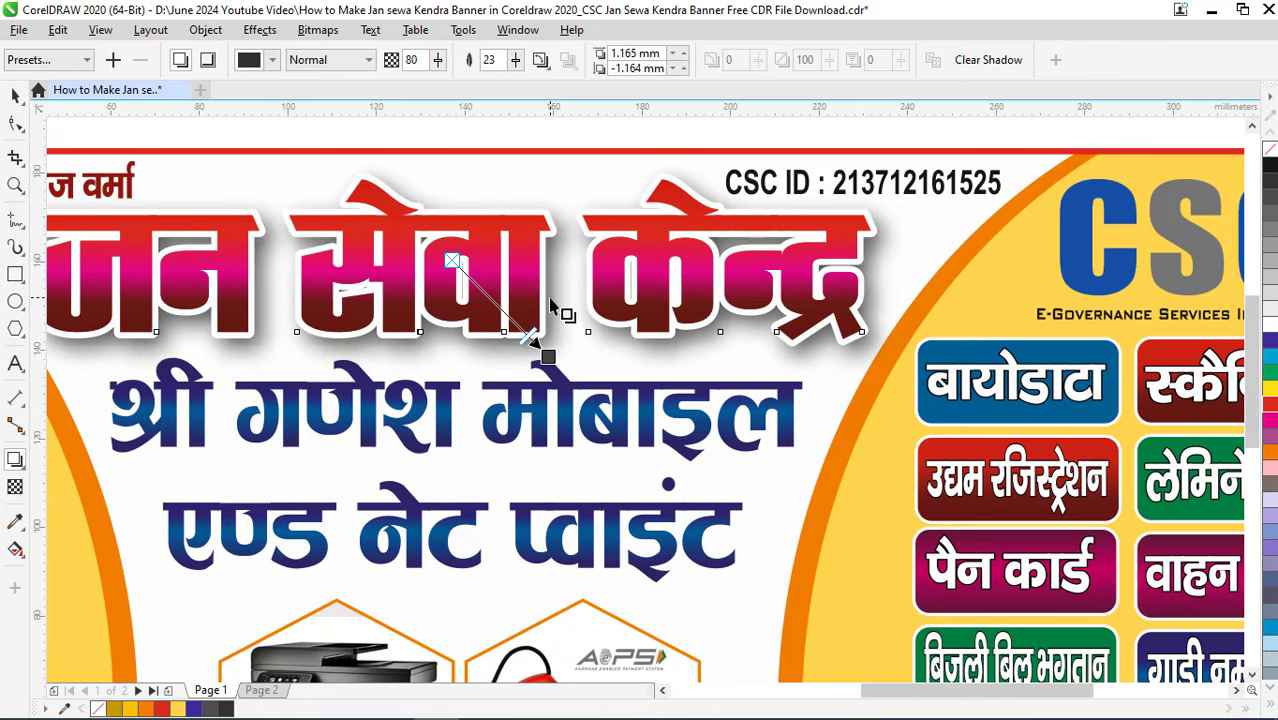
scroll(553, 300, down, 3)
click(1035, 432)
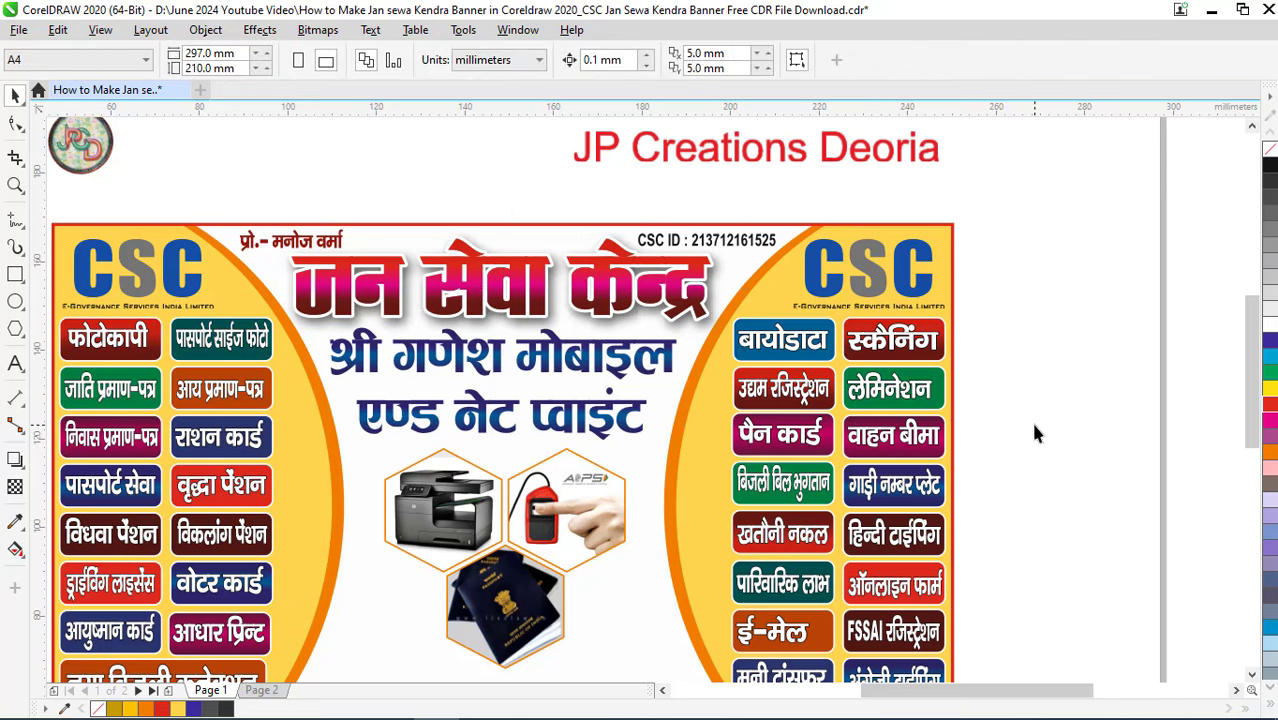
Select both subtitle lines, nudge them down, and group them
click(492, 365)
scroll(490, 405, up, 3)
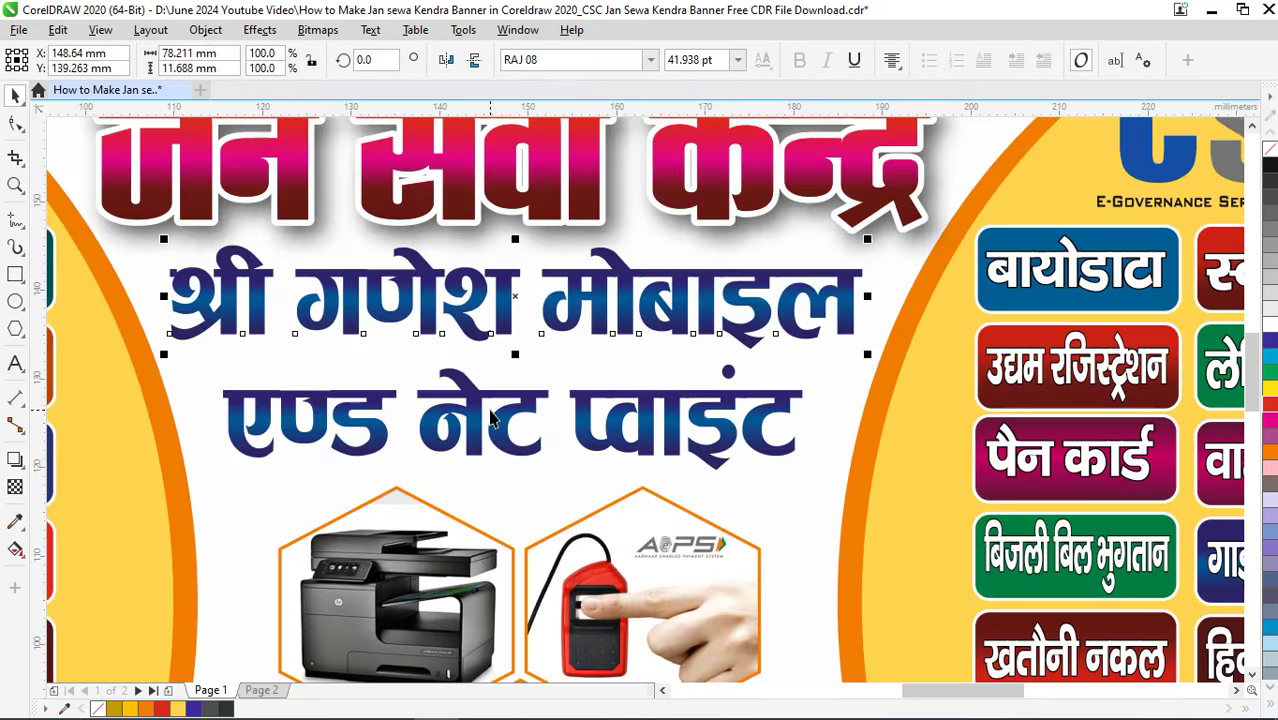
shift+click(478, 414)
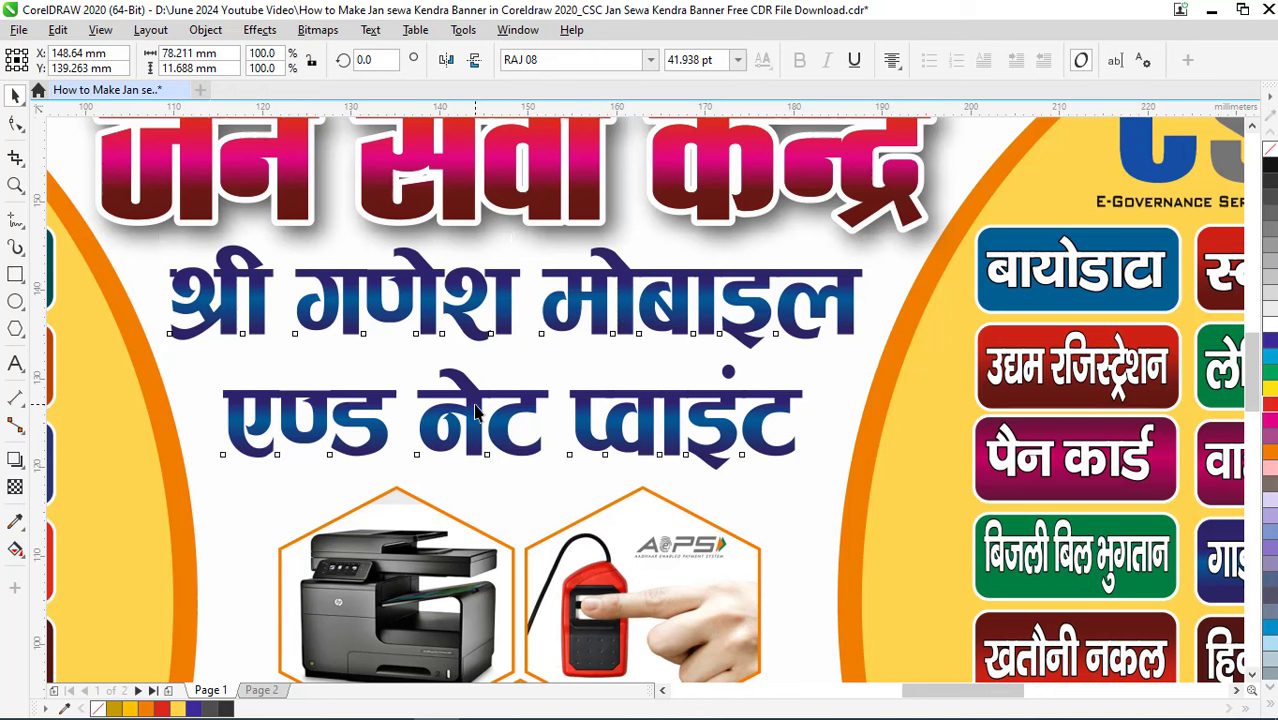
key(Down)
key(Down)
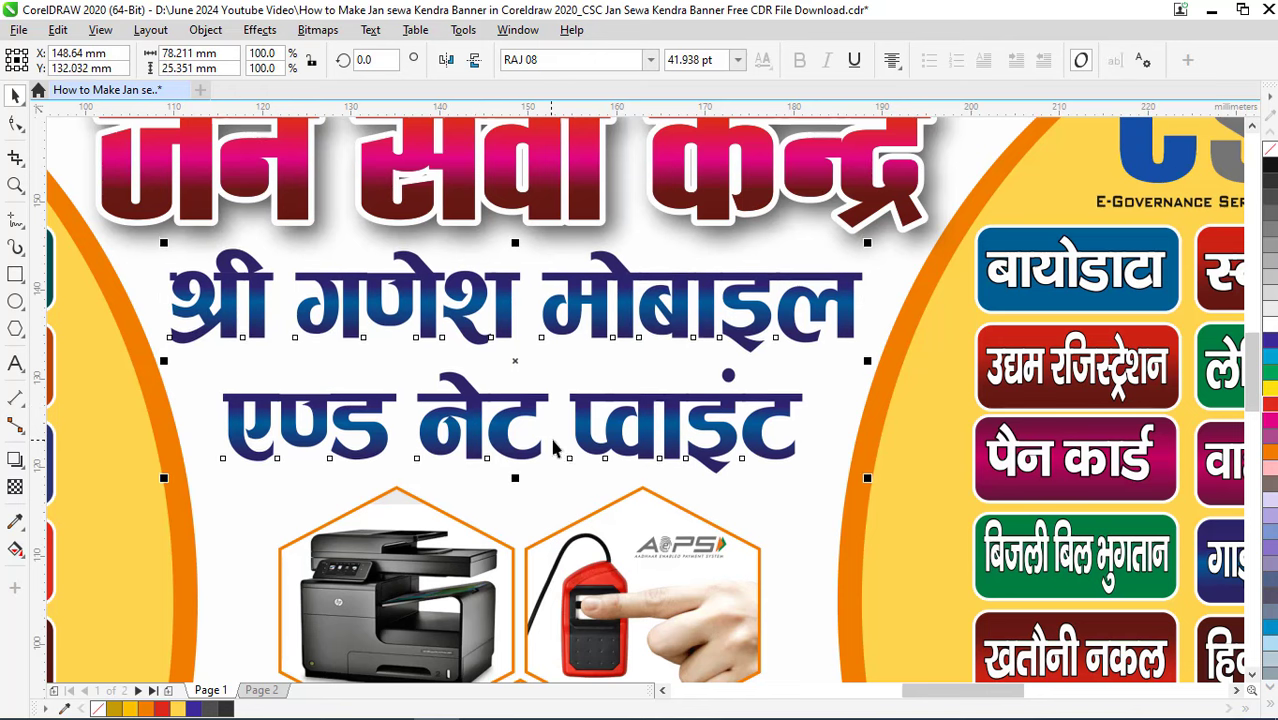
key(Down)
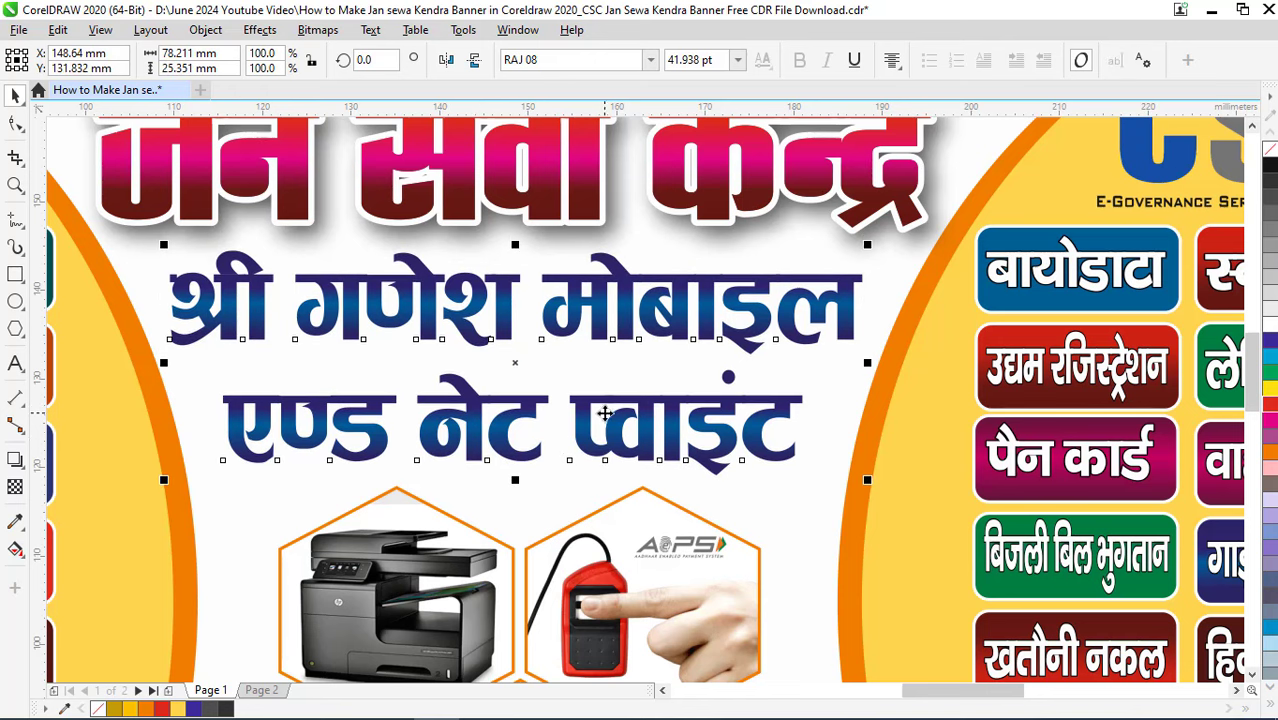
key(ctrl+g)
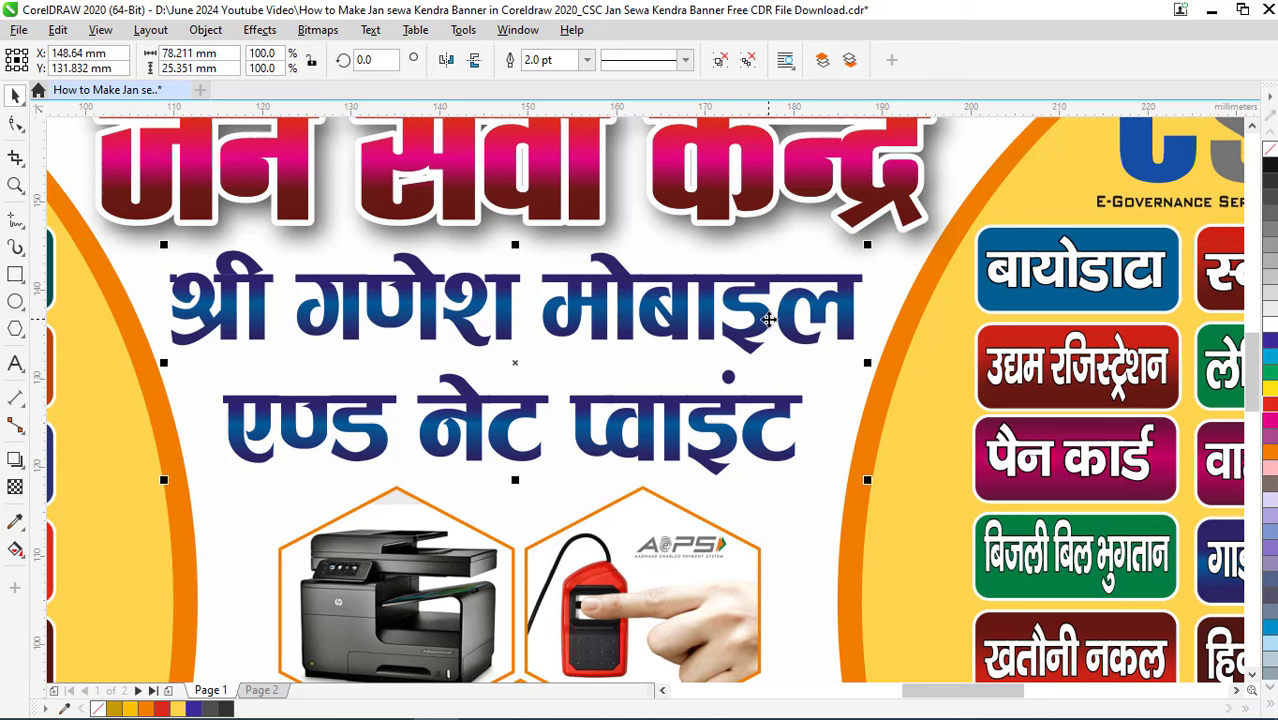
Make an orange copy of the subtitle group positioned beneath the blue original
click(758, 330)
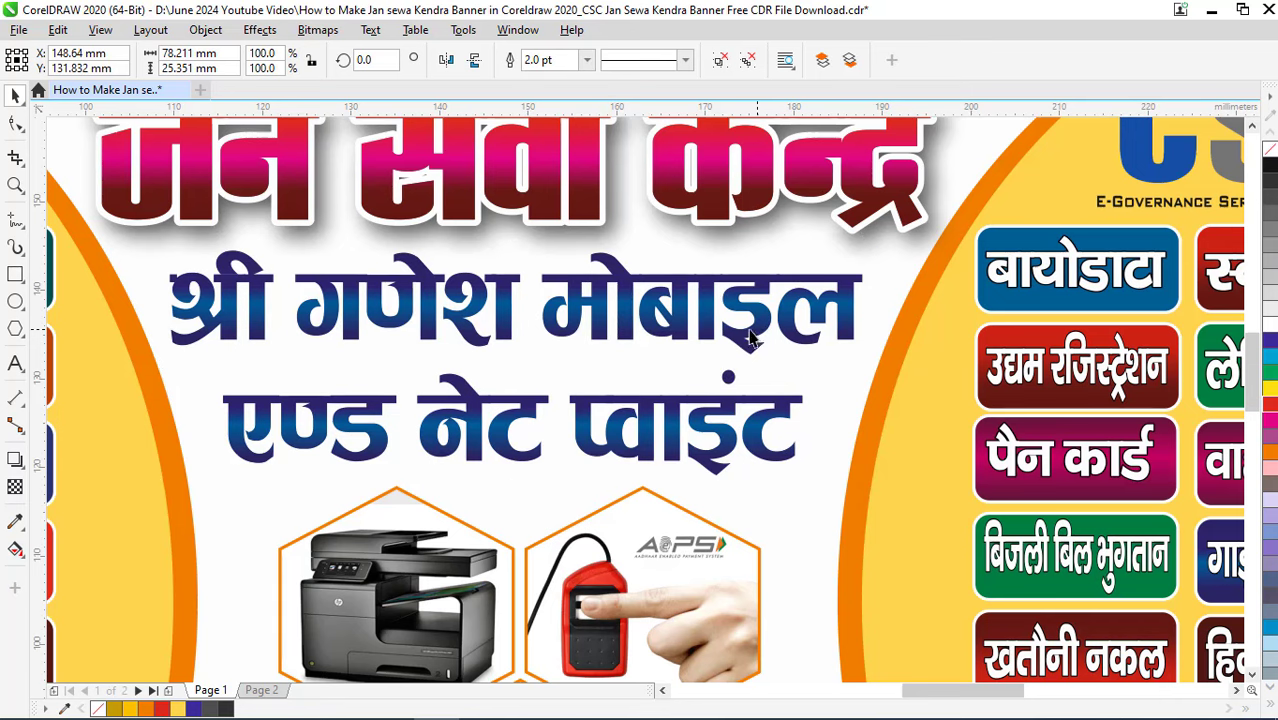
drag(758, 330, 668, 420)
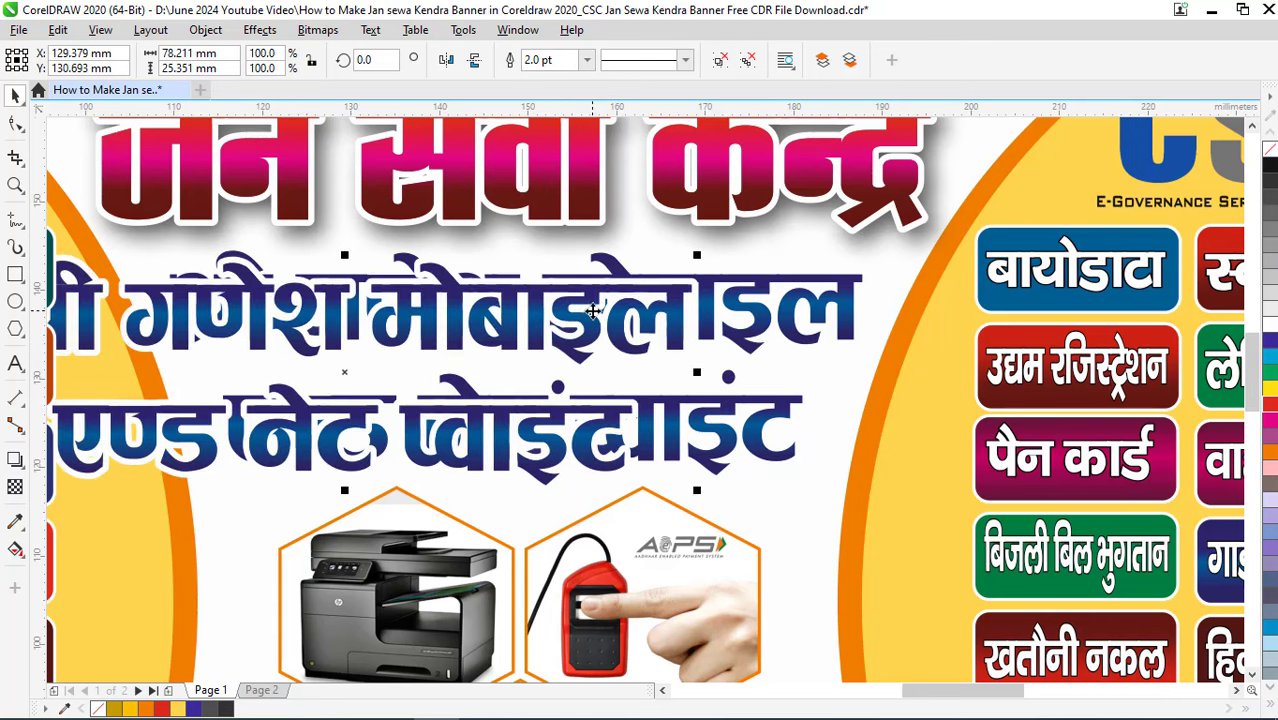
drag(593, 311, 593, 312)
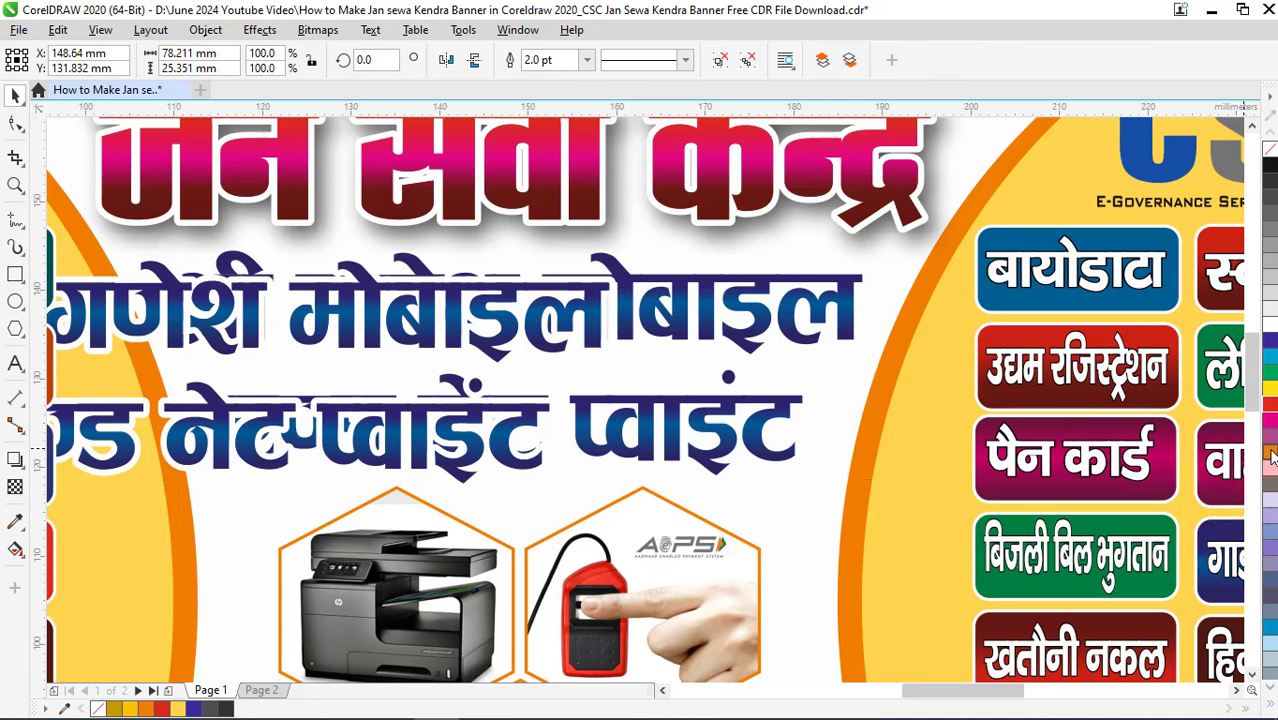
click(1270, 455)
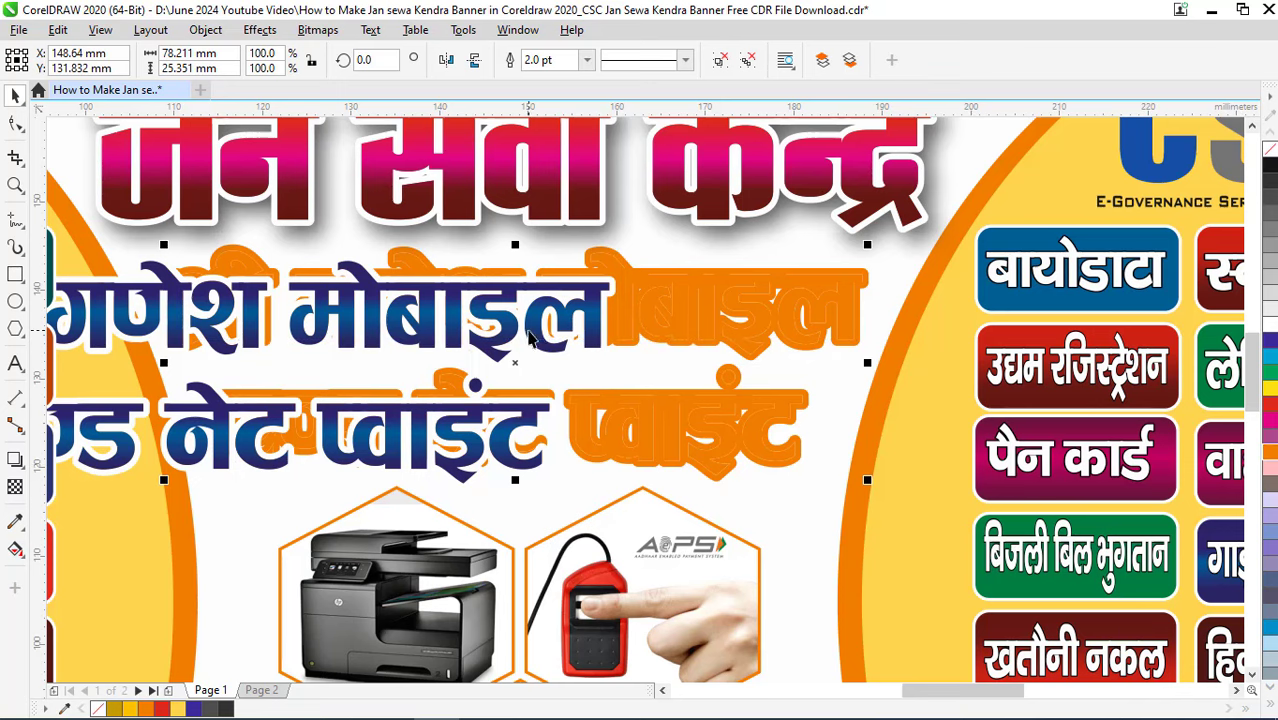
drag(530, 338, 776, 322)
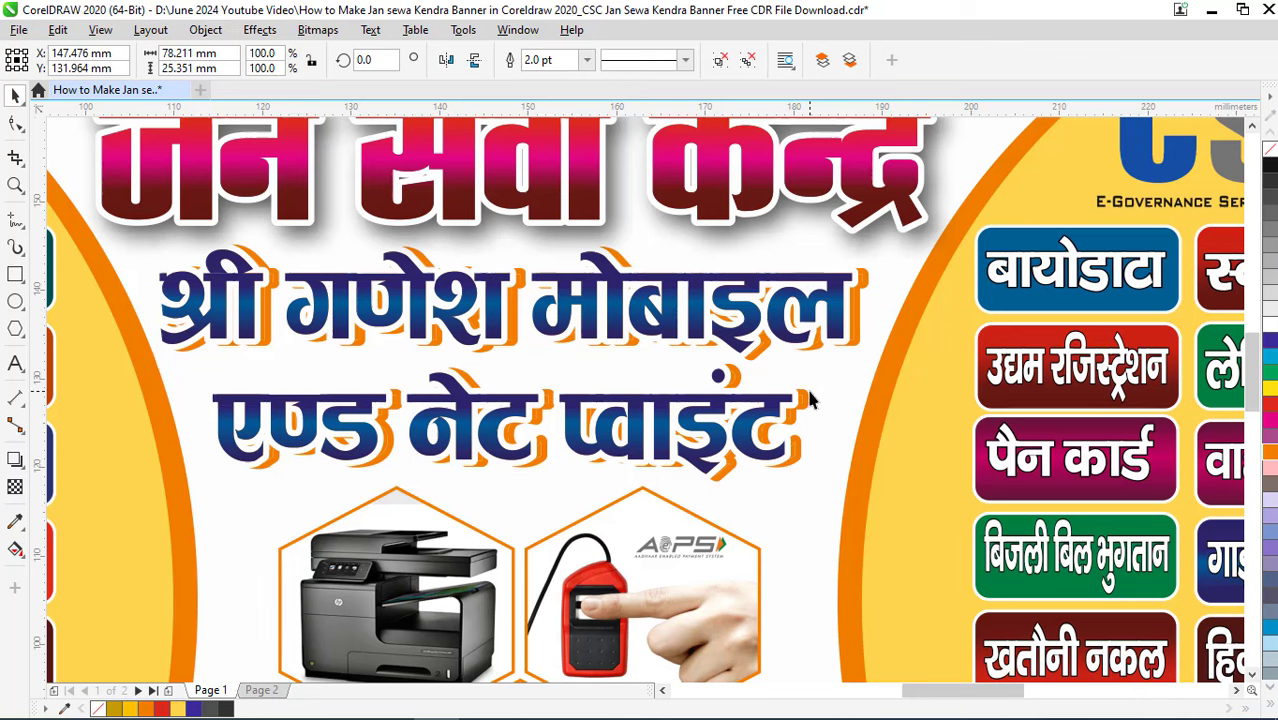
Nudge the blue subtitle right and down so it is offset over the orange copy
key(Right)
key(Right)
key(Right)
key(Down)
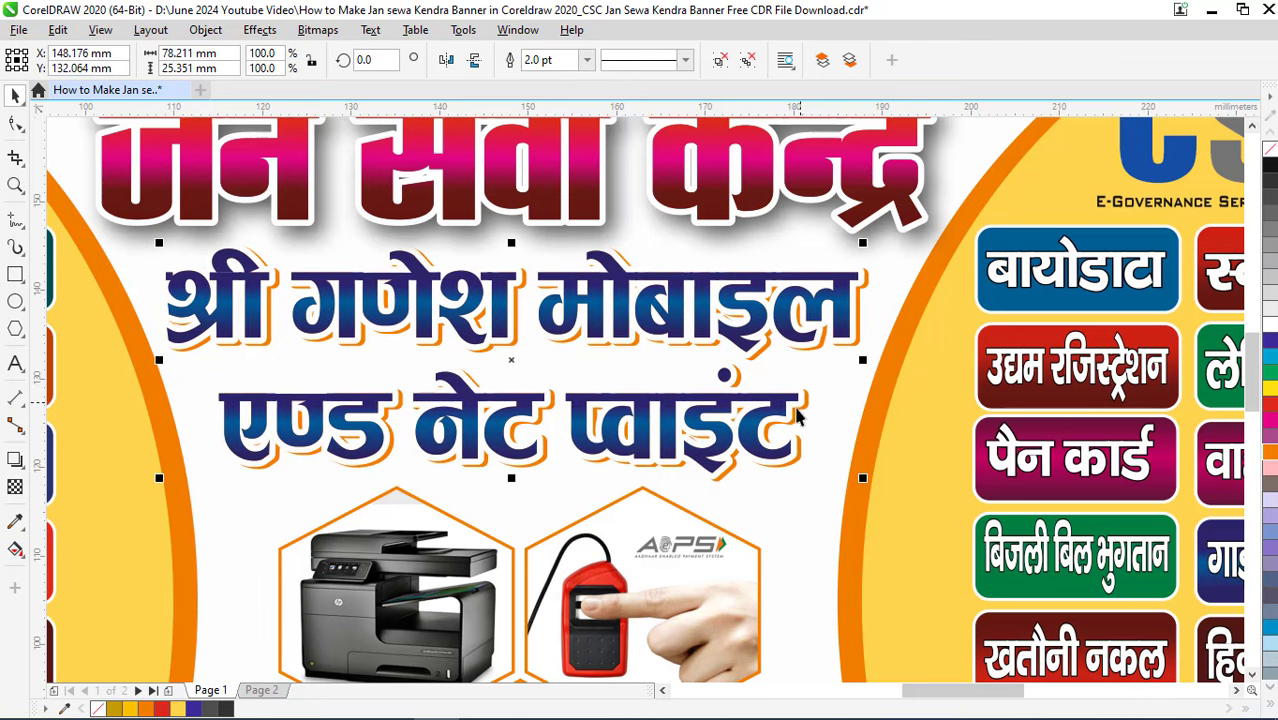
scroll(751, 443, up, 2)
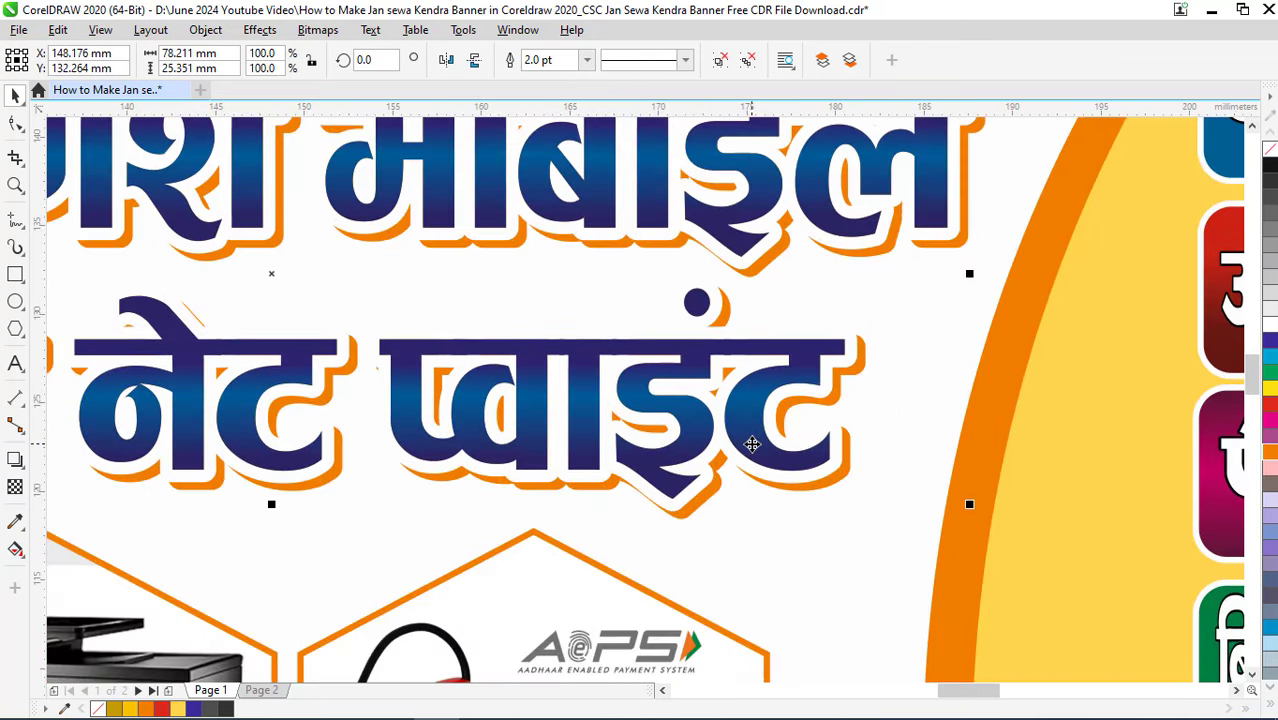
key(Right)
scroll(751, 443, down, 2)
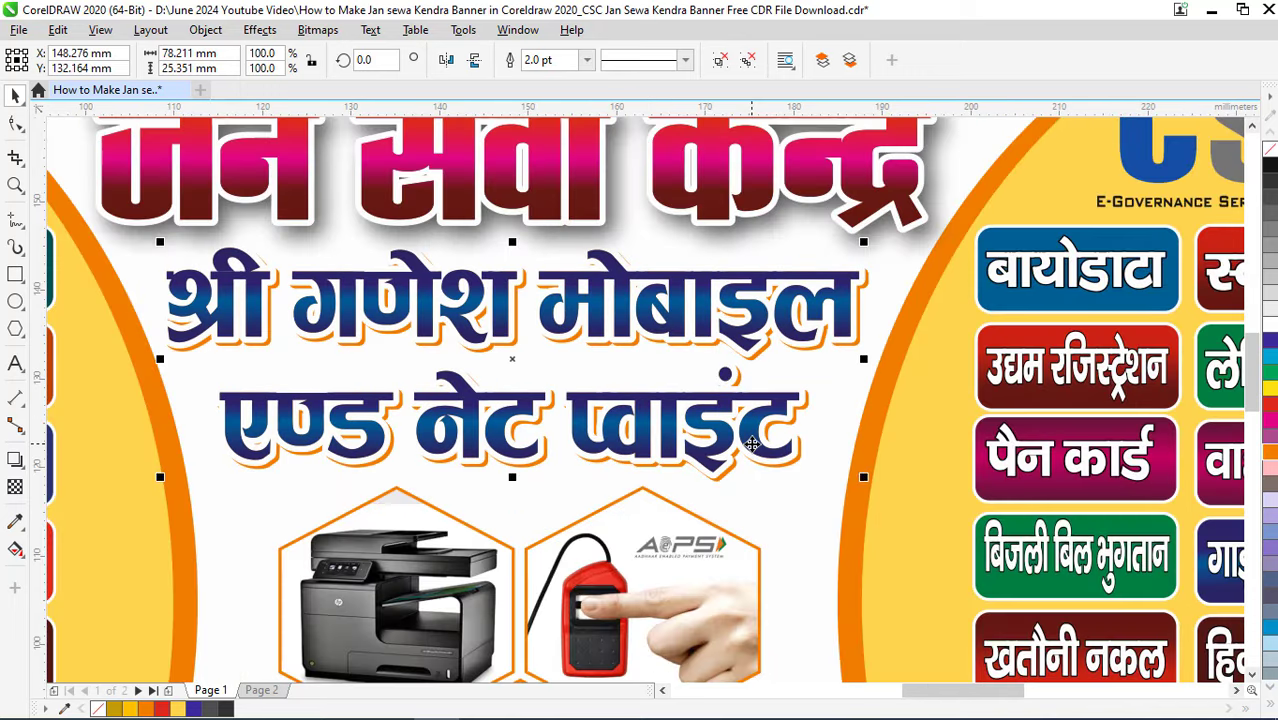
scroll(751, 443, down, 2)
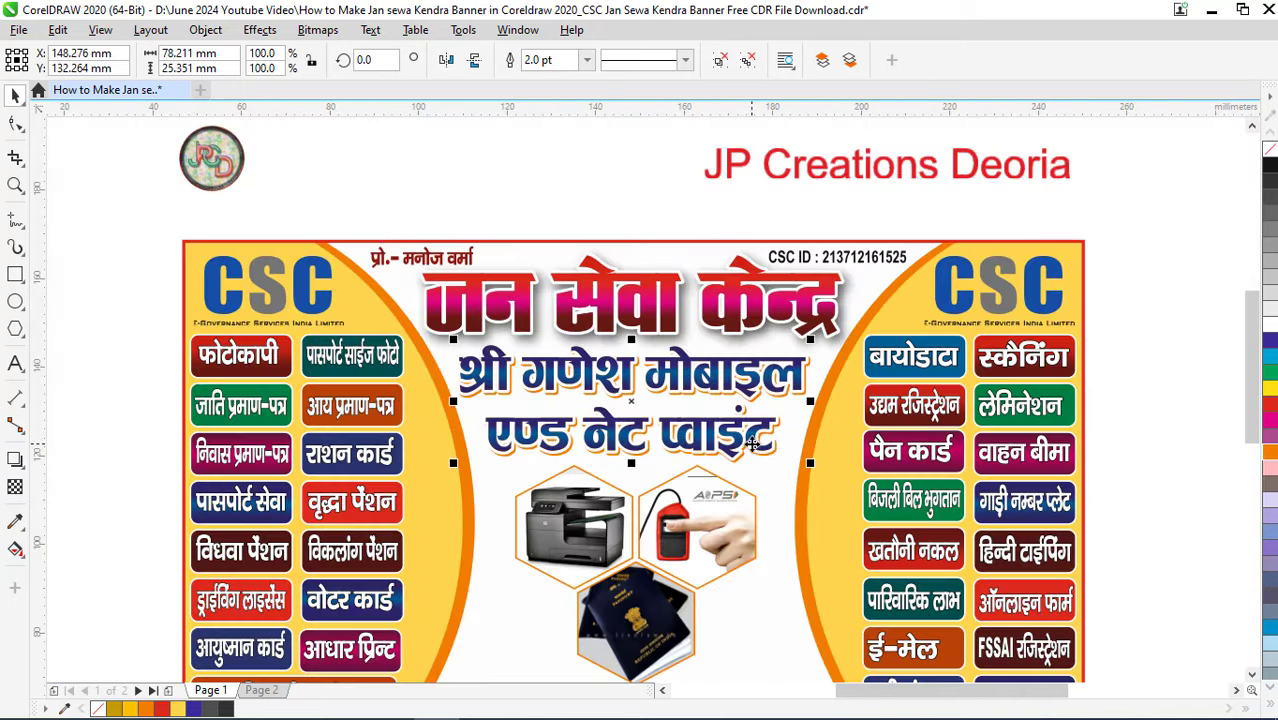
click(377, 228)
key(Tab)
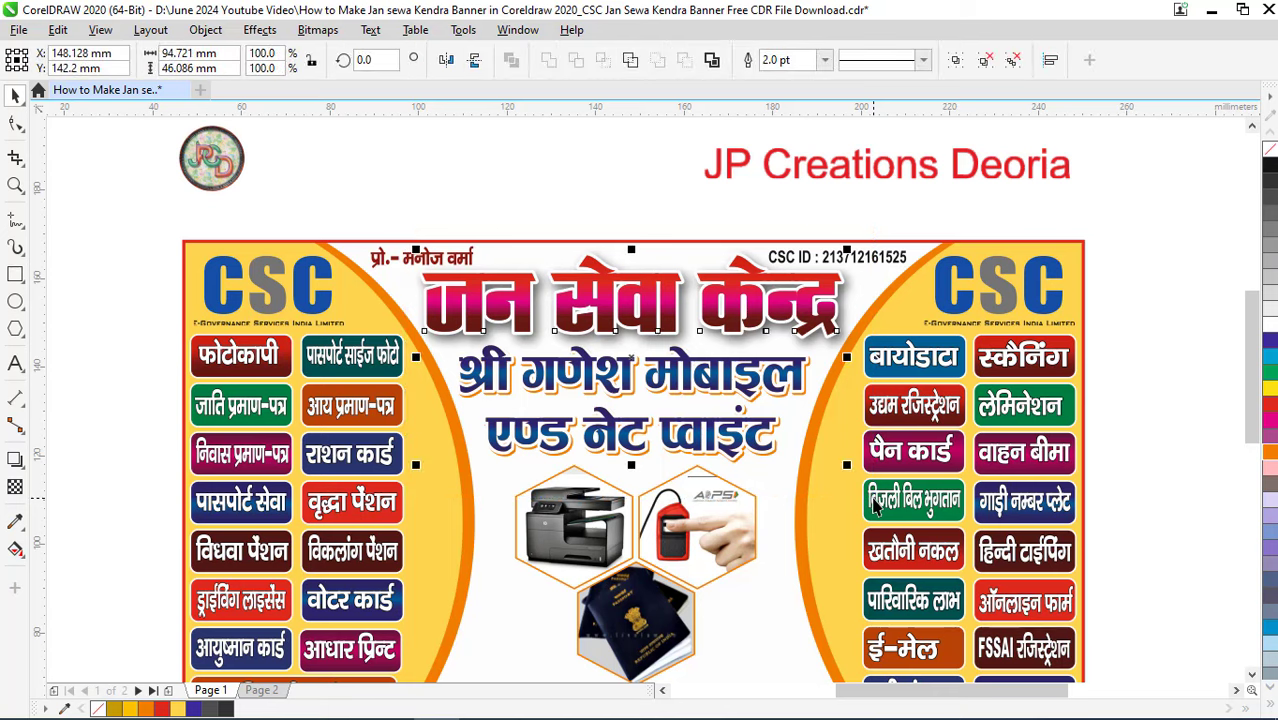
key(shift+F2)
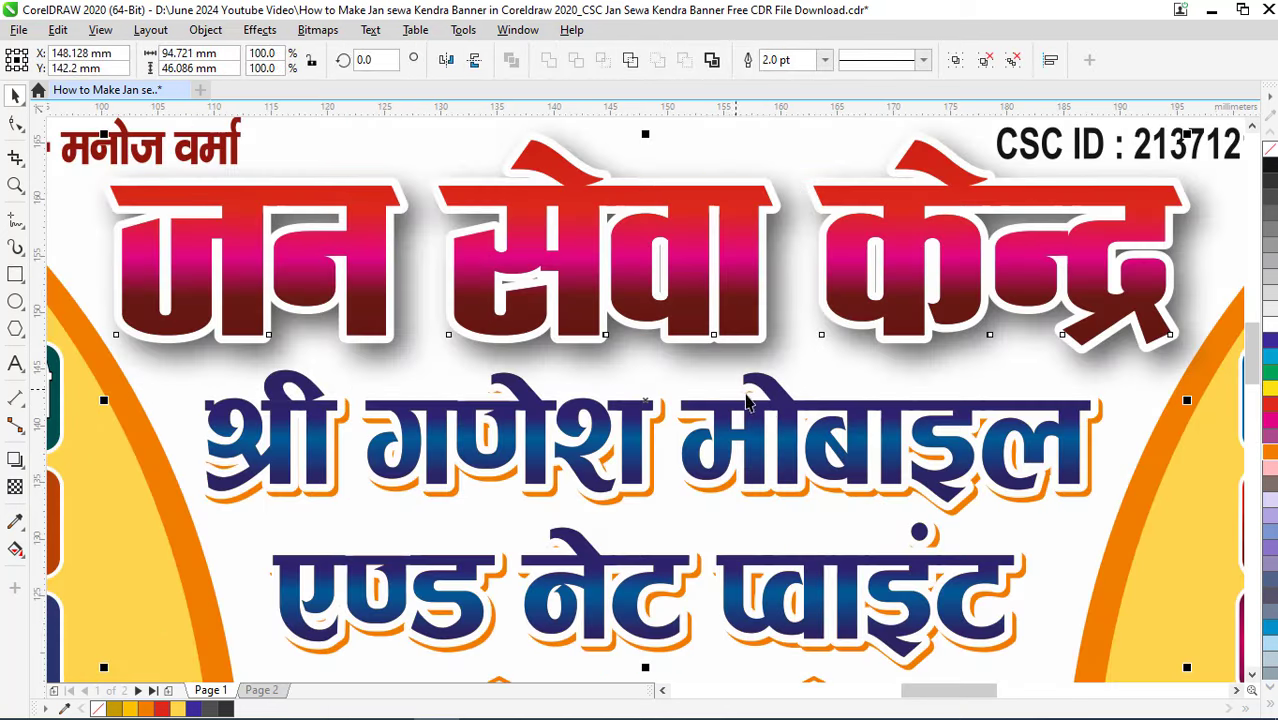
scroll(680, 374, down, 2)
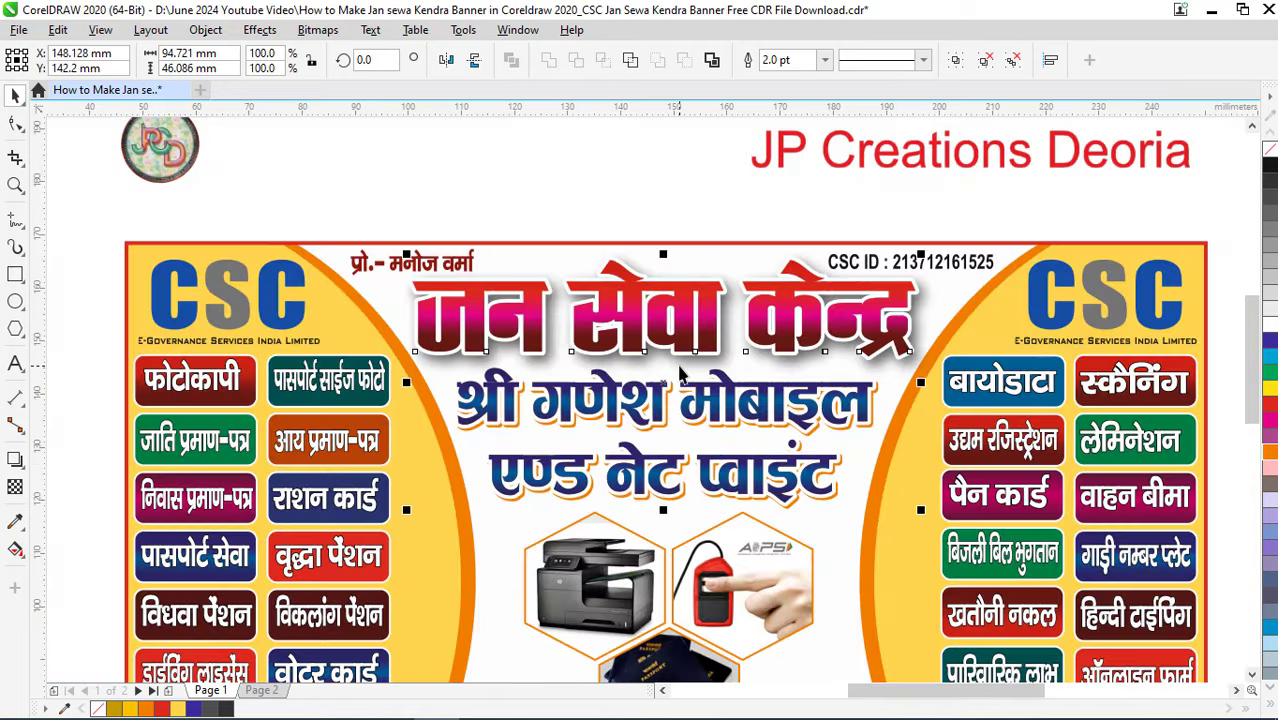
click(578, 194)
scroll(633, 325, up, 2)
click(633, 323)
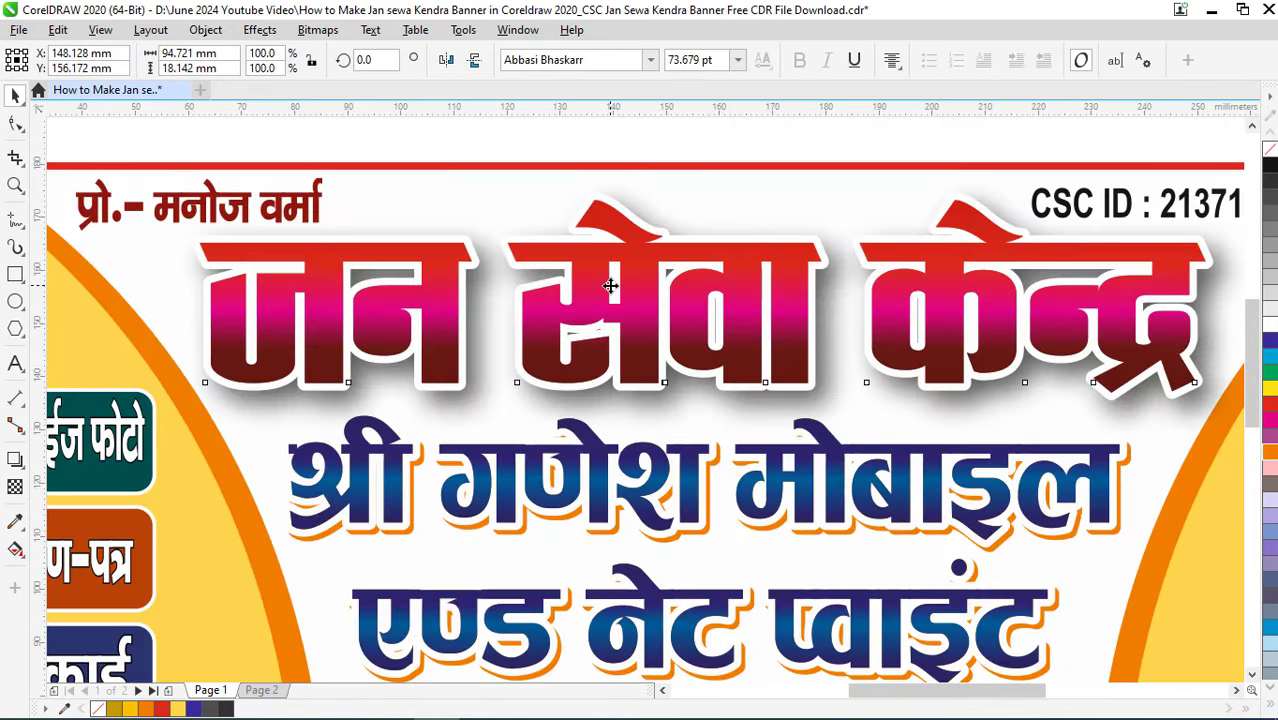
scroll(633, 323, down, 2)
scroll(610, 287, down, 2)
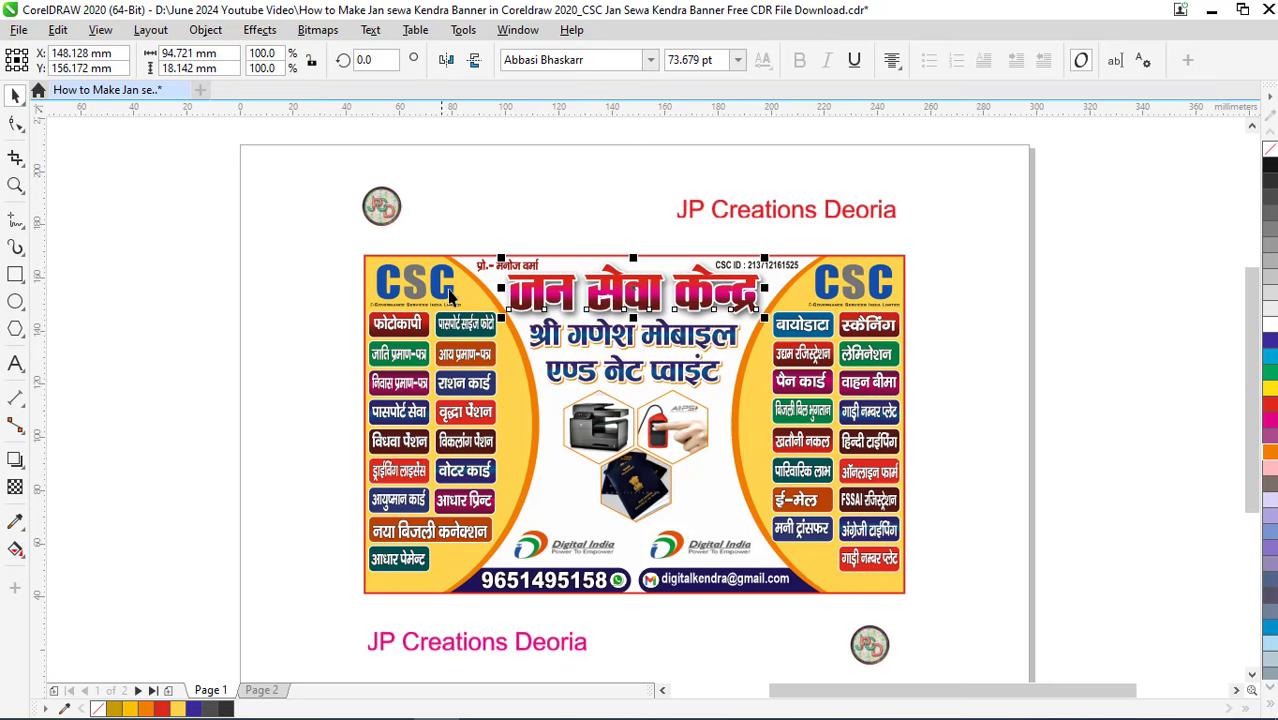
drag(342, 241, 930, 611)
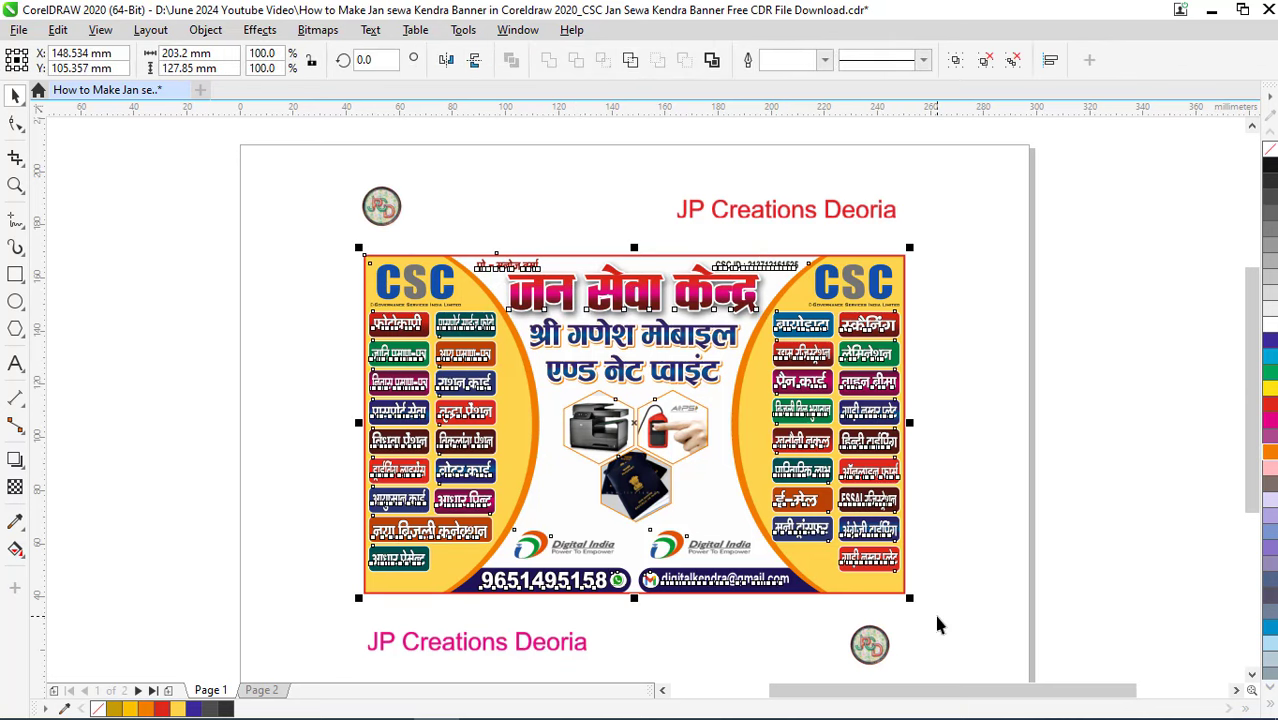
key(shift+F2)
click(1128, 405)
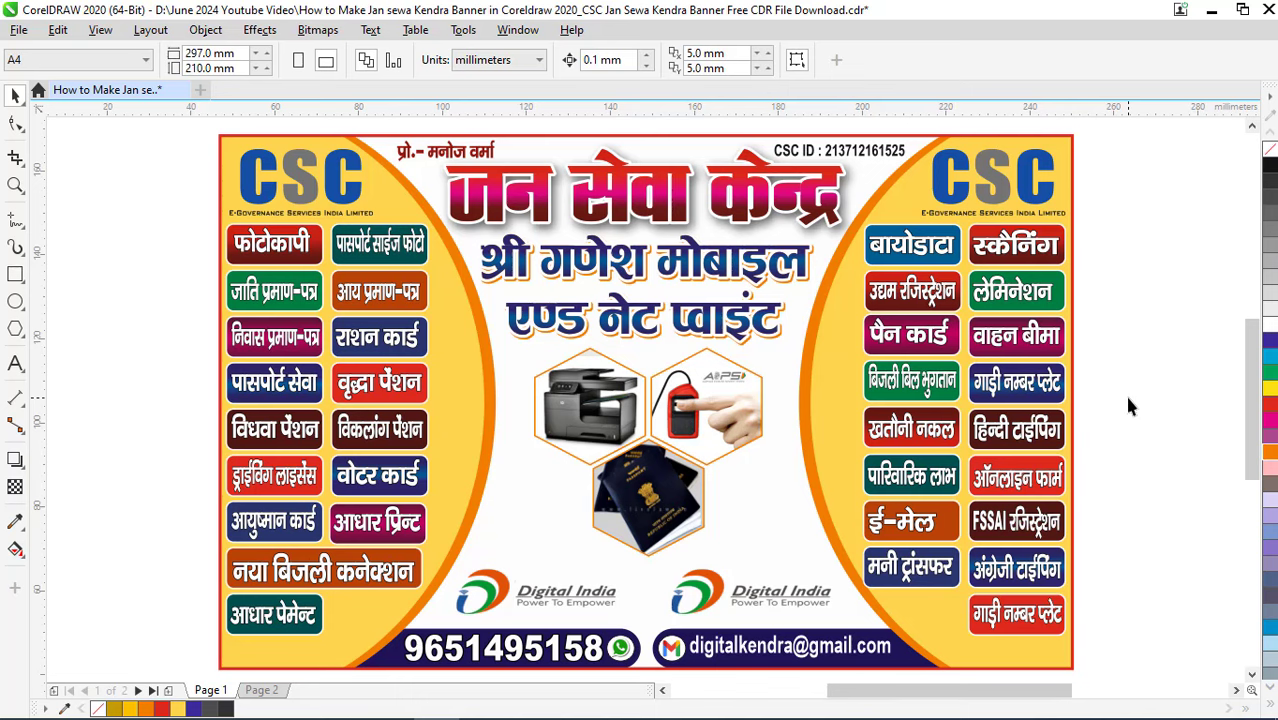
scroll(733, 390, down, 2)
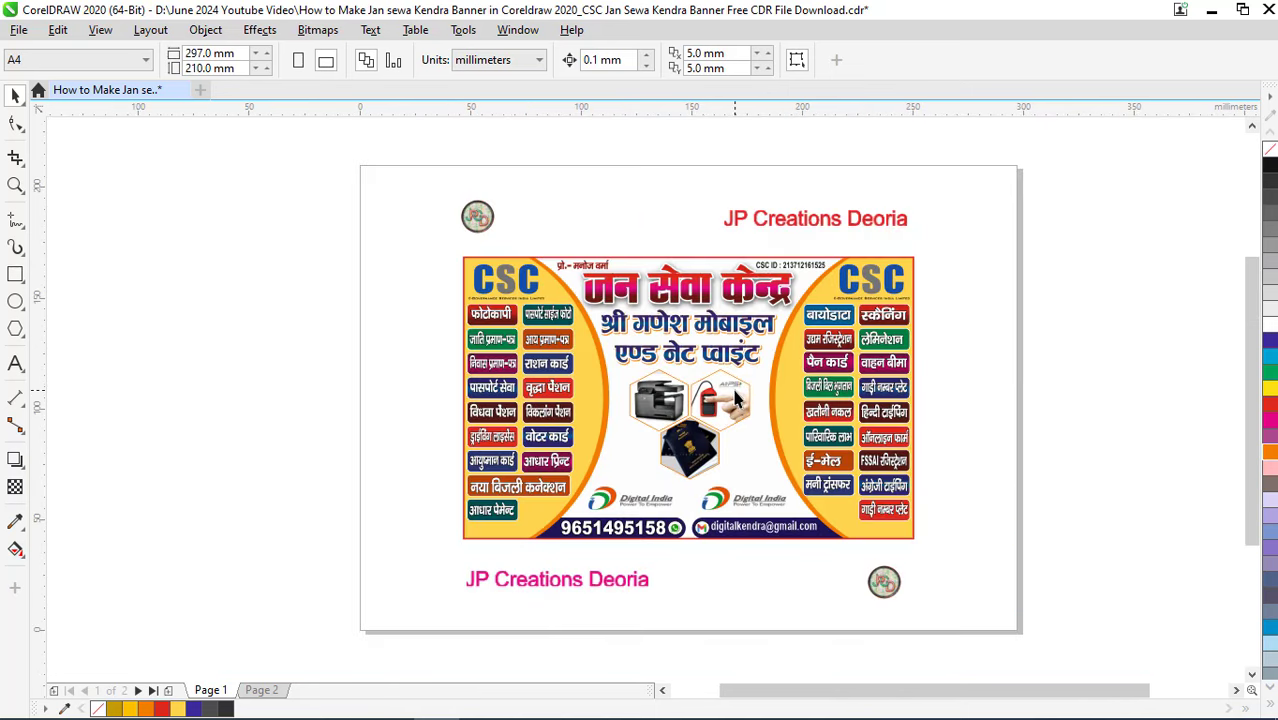
drag(452, 262, 941, 552)
scroll(735, 392, up, 2)
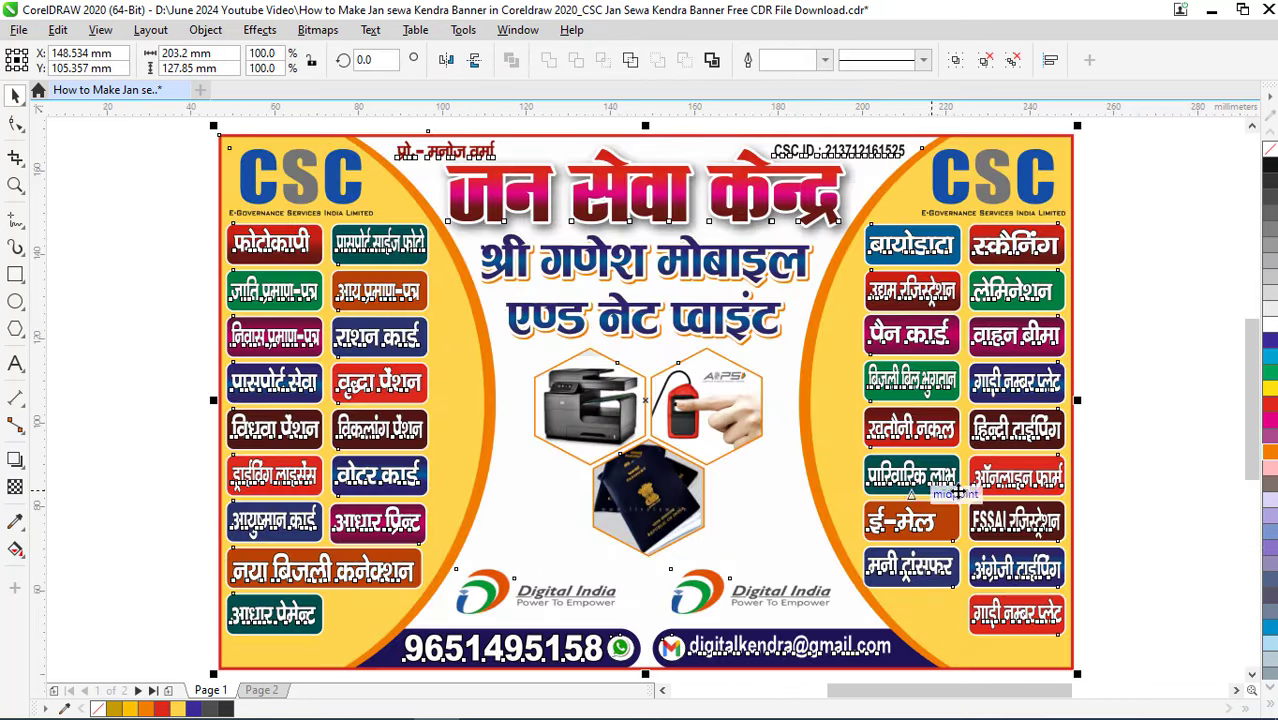
click(1130, 483)
scroll(688, 447, up, 1)
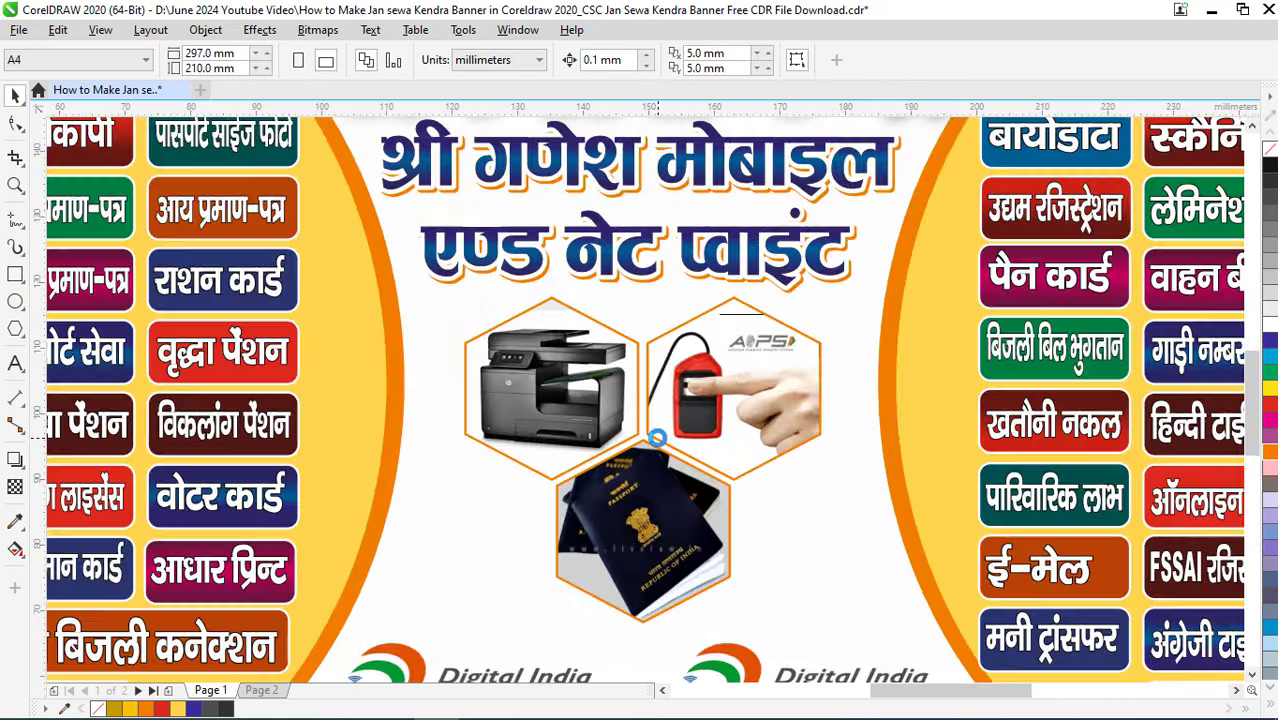
scroll(660, 447, up, 1)
scroll(658, 447, down, 1)
scroll(658, 447, down, 1)
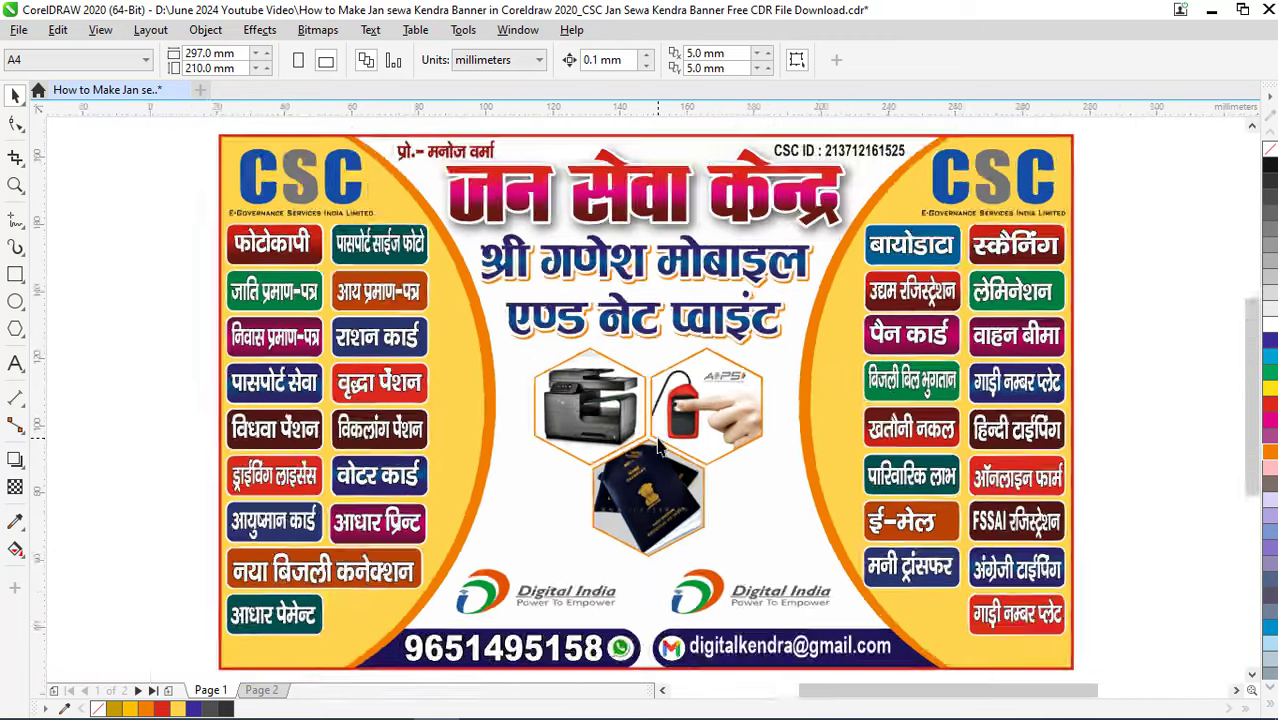
scroll(658, 447, down, 1)
scroll(658, 450, down, 1)
scroll(658, 447, down, 1)
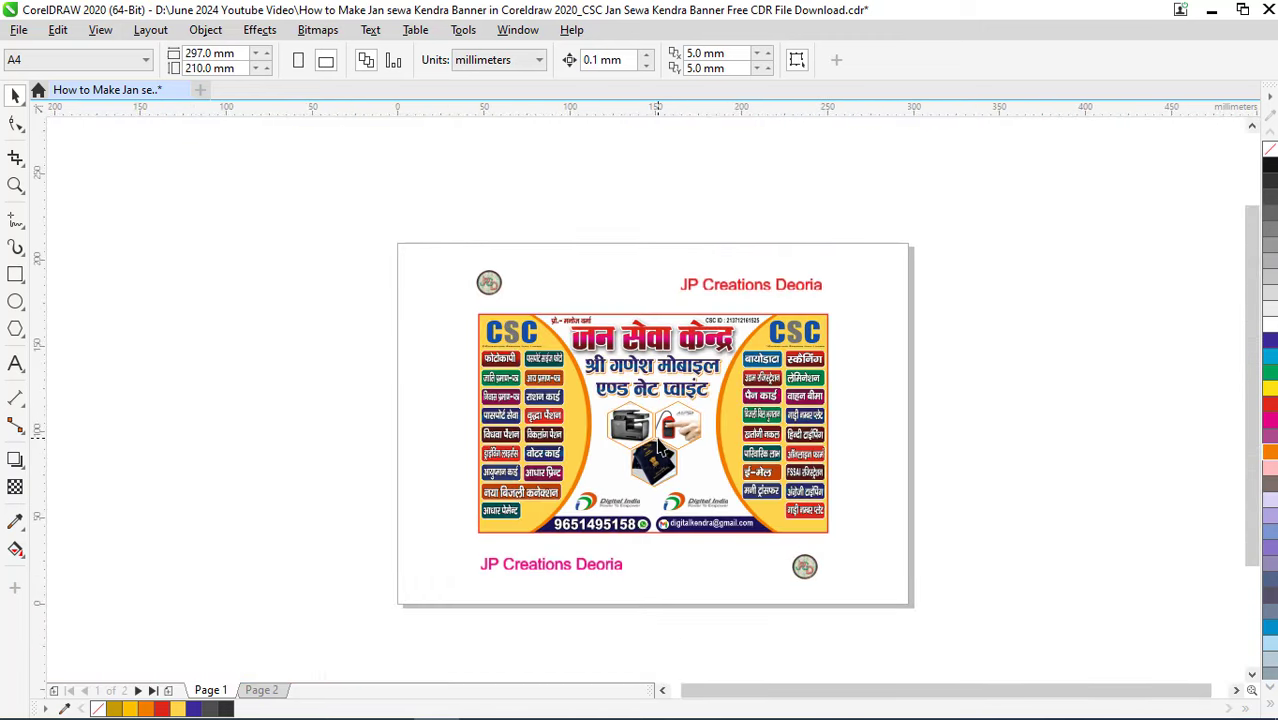
scroll(658, 447, up, 1)
scroll(658, 447, up, 1)
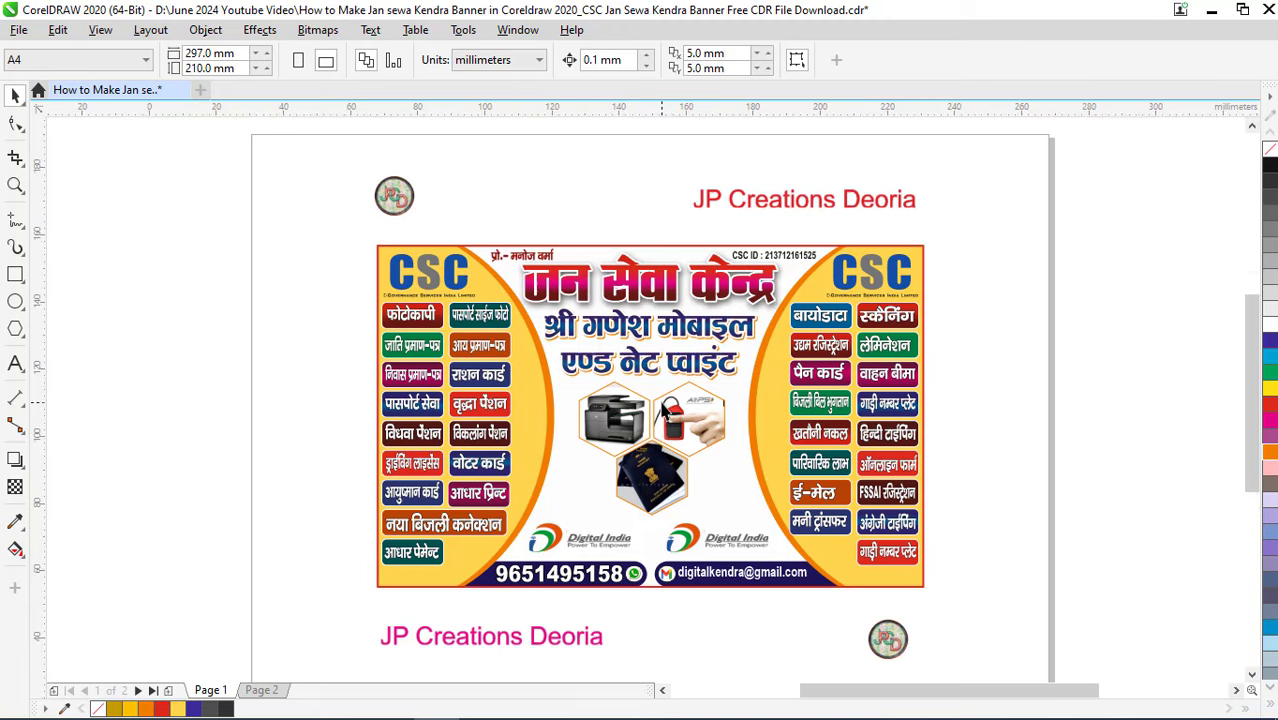
scroll(662, 410, up, 1)
scroll(668, 467, up, 1)
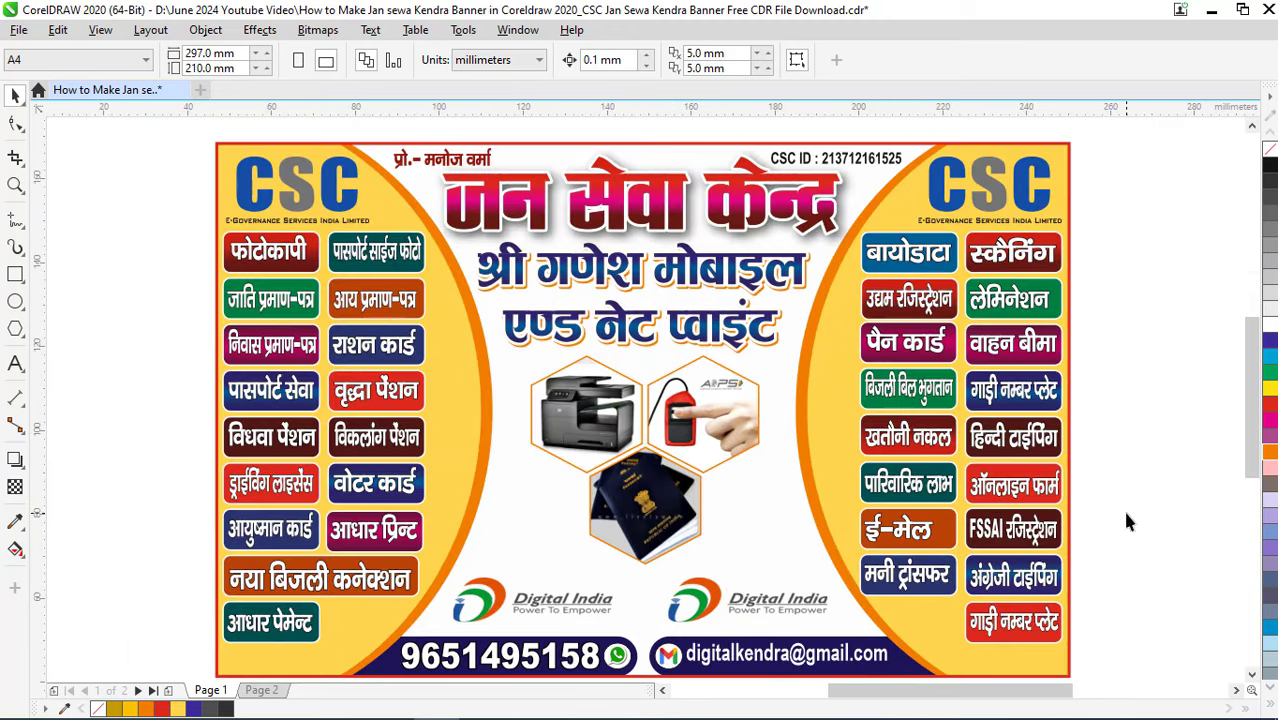
click(1026, 483)
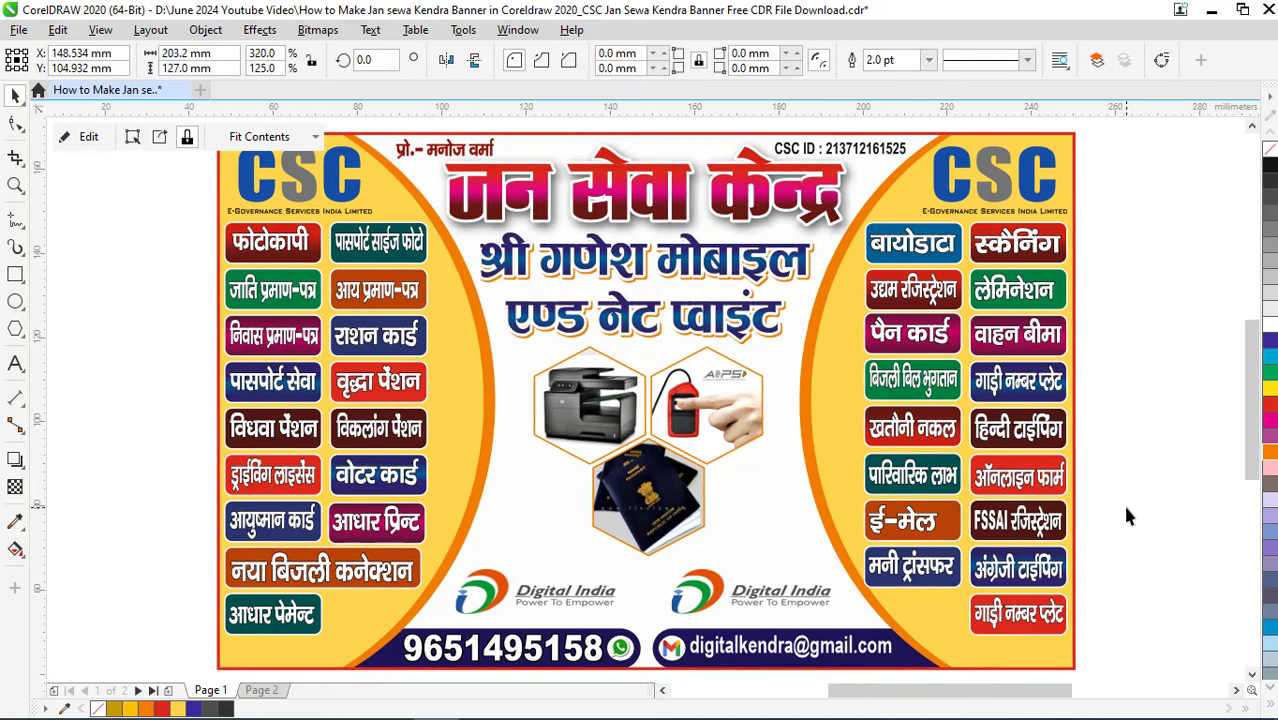
click(1125, 507)
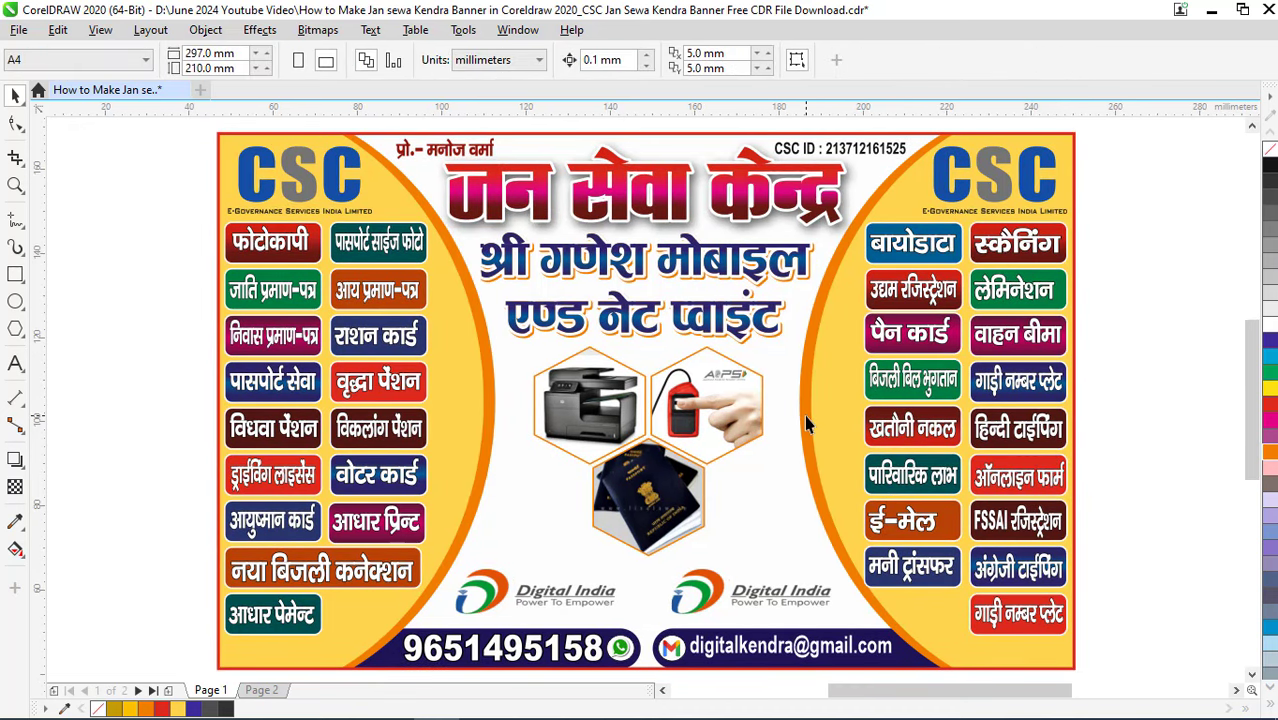